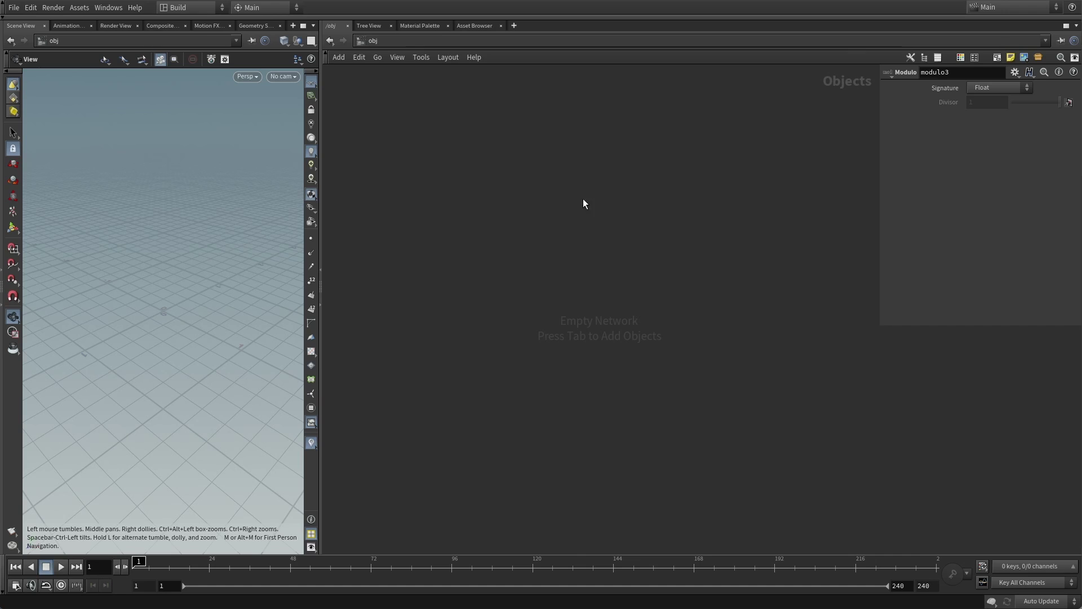
Create a Geometry object named hex and dive inside it
key(Tab)
text(geo)
key(Return)
key(Return)
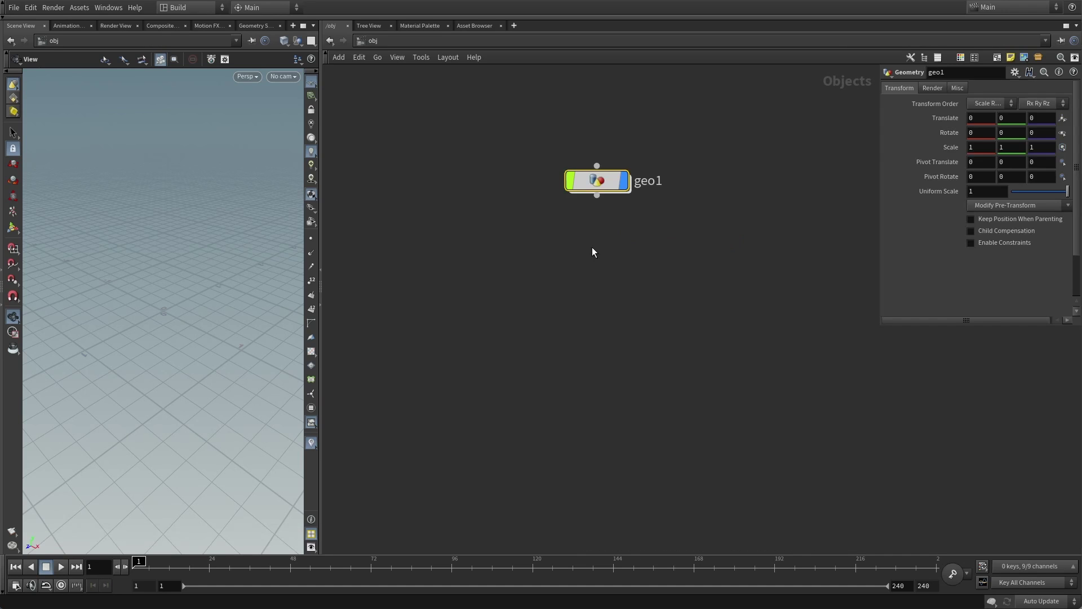
click(657, 185)
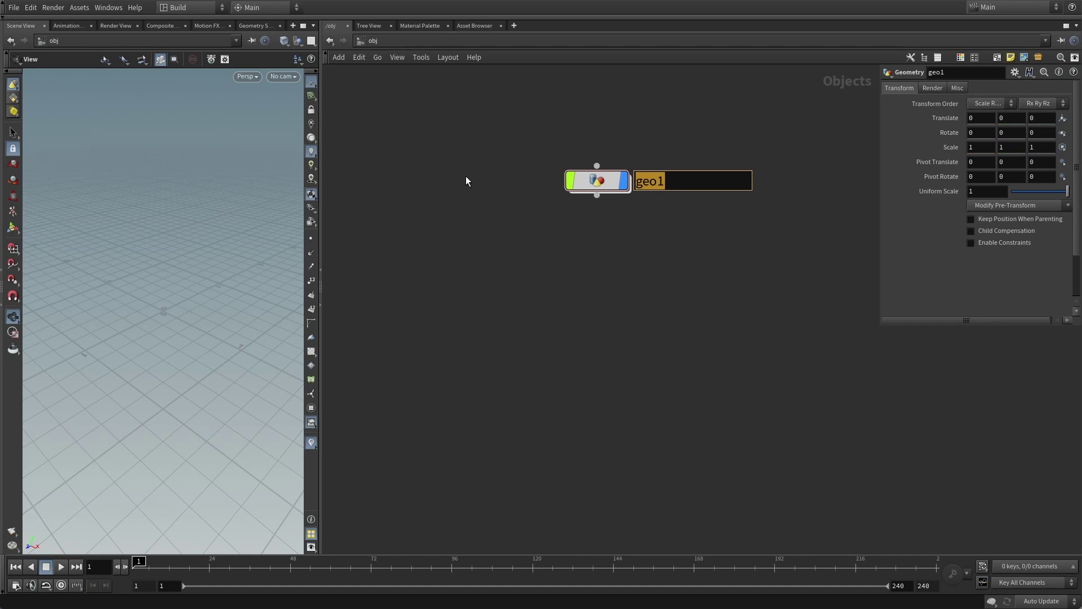
text(hex)
key(Return)
drag(600, 178, 610, 178)
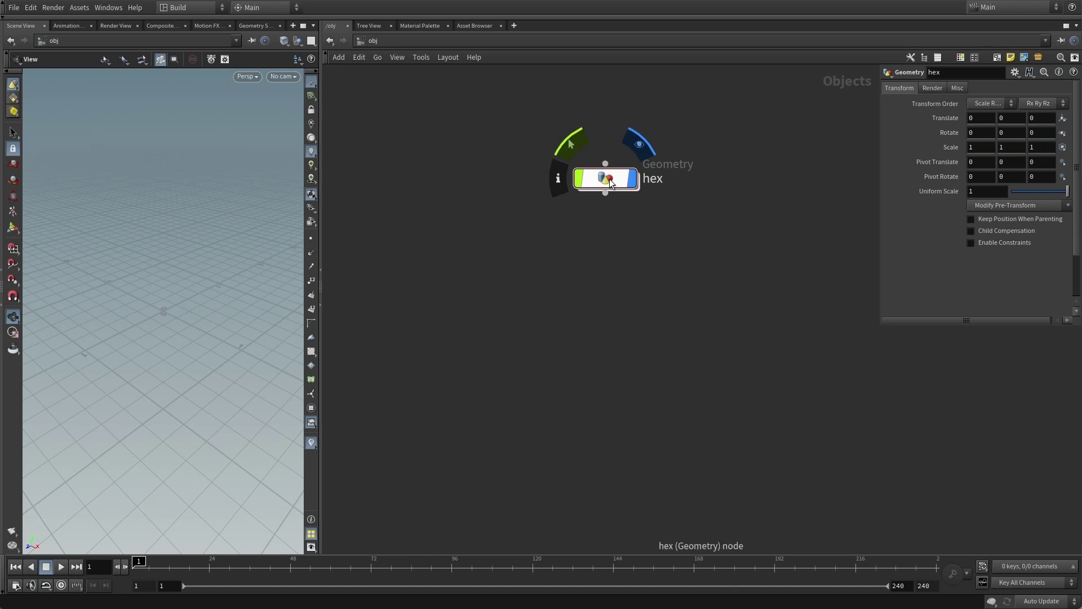
double_click(609, 178)
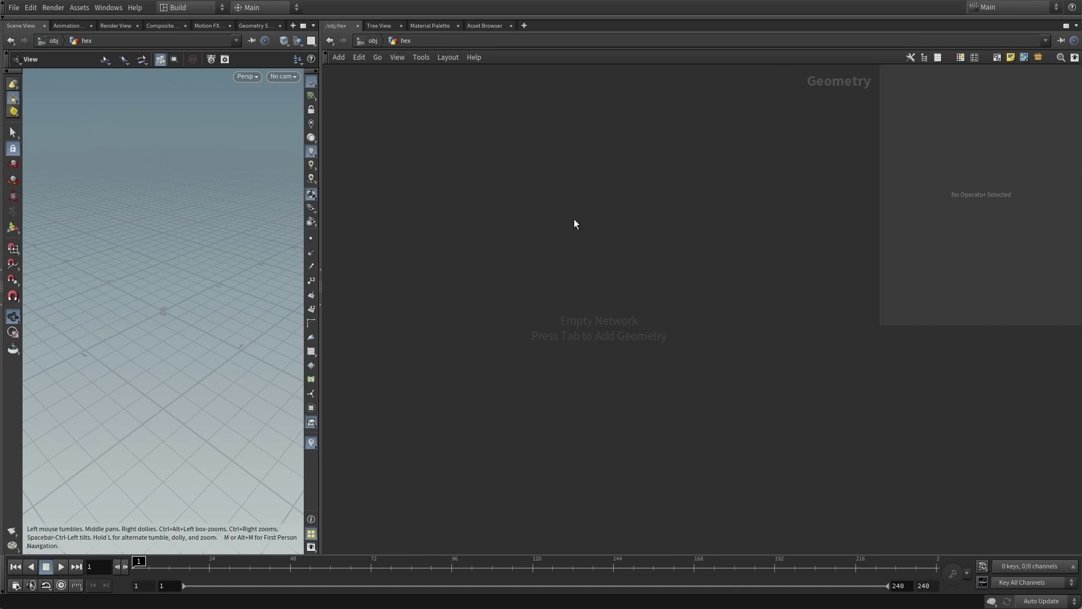
Add a test Add node with 10 points, then delete it
key(Tab)
text(add)
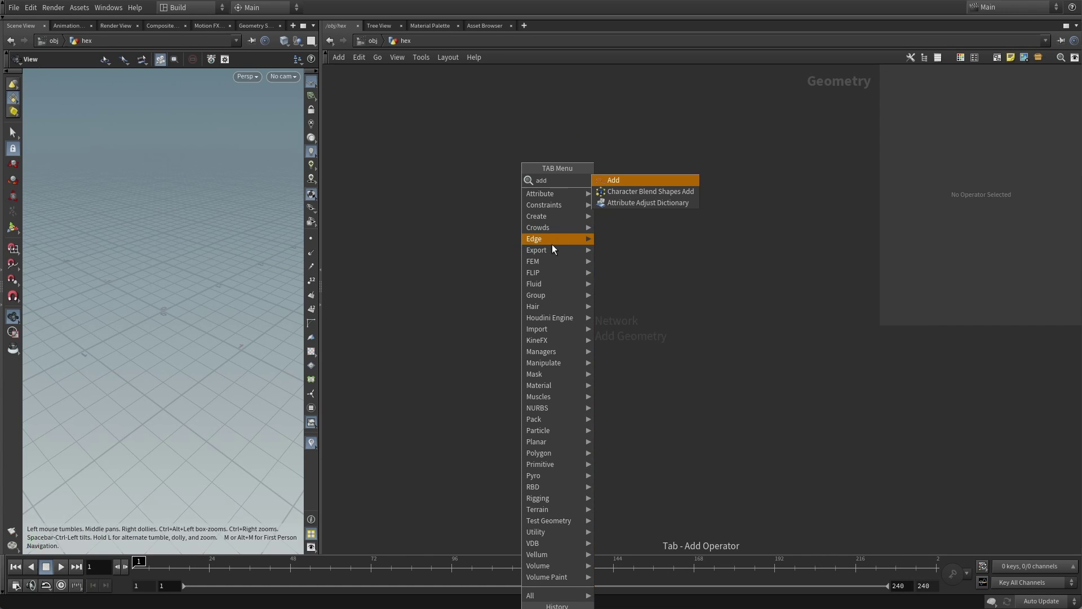
click(611, 178)
double_click(978, 117)
text(10)
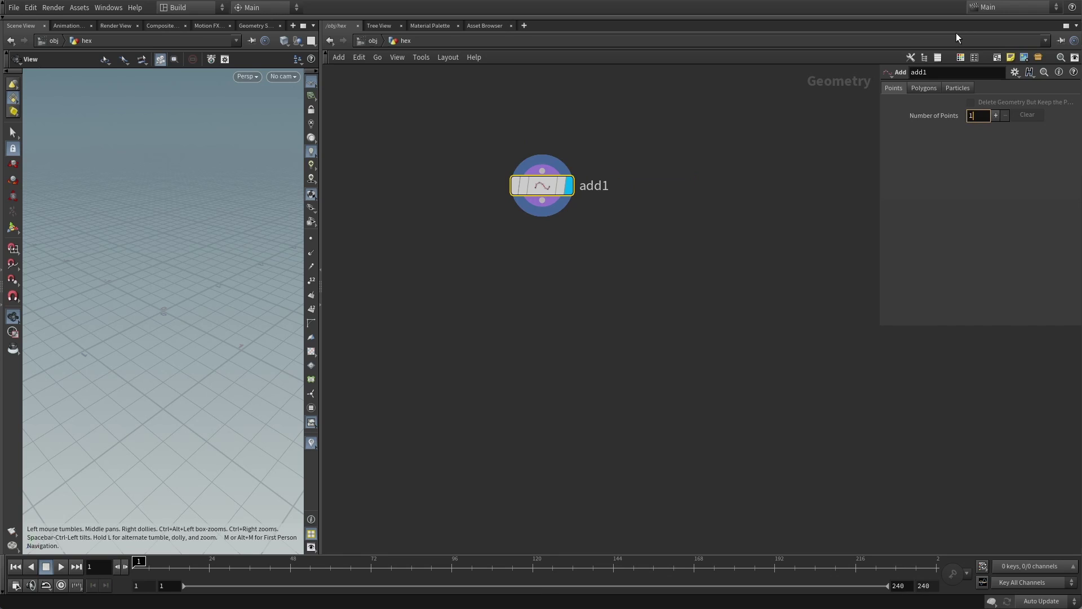
key(Return)
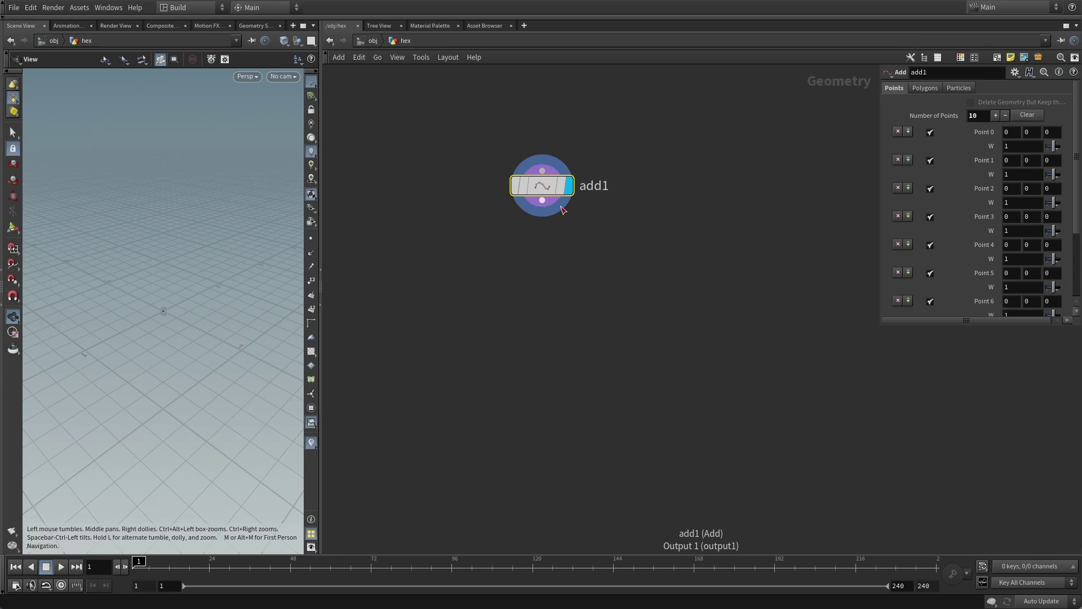
key(Delete)
key(Tab)
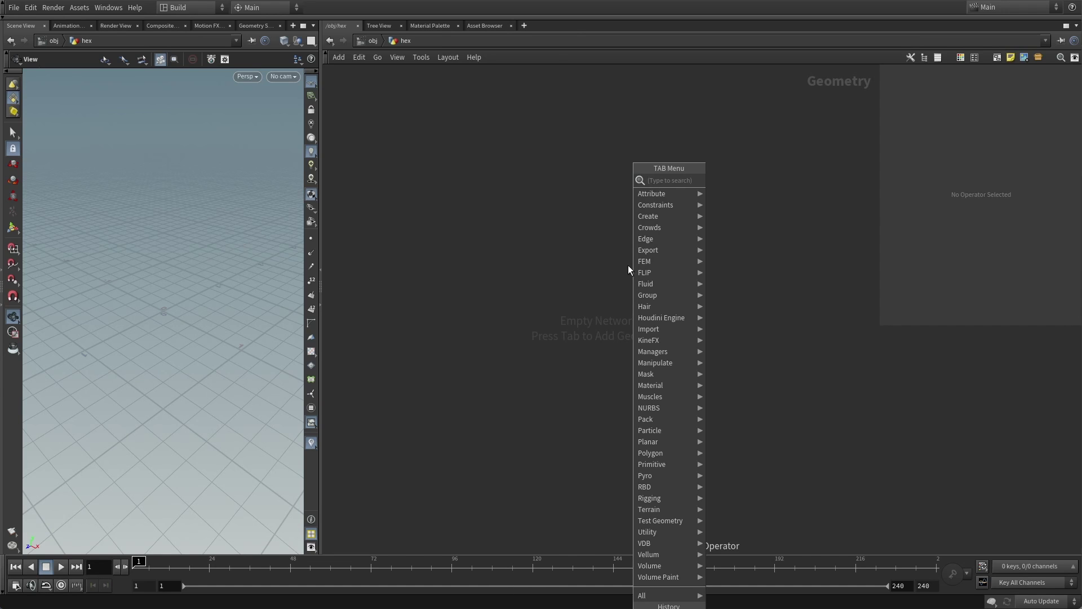
Add a Point Generate node inside hex and check its info
text(gene)
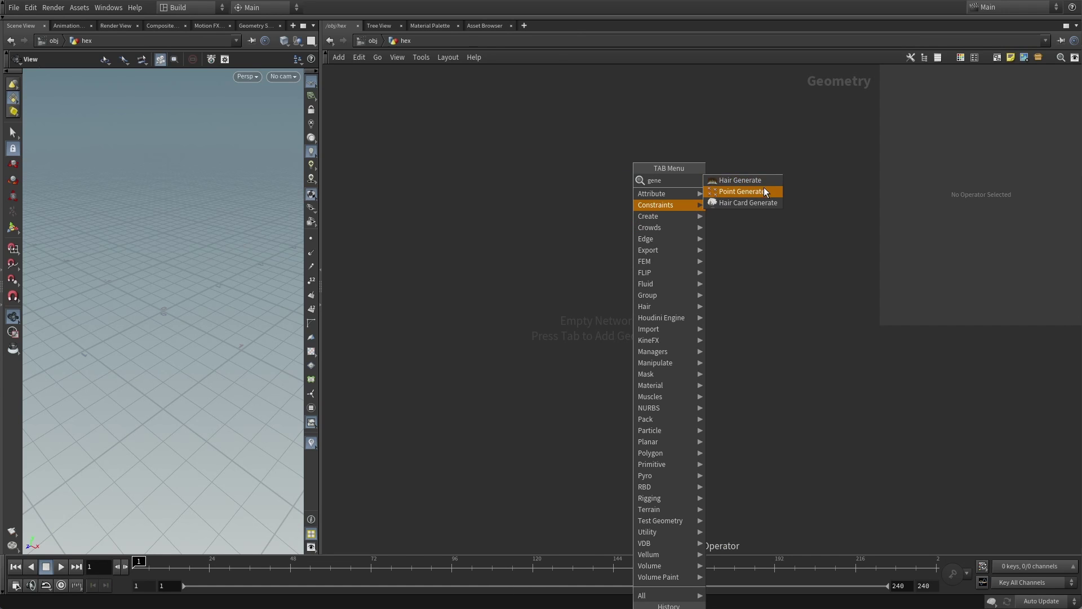
click(763, 189)
click(594, 164)
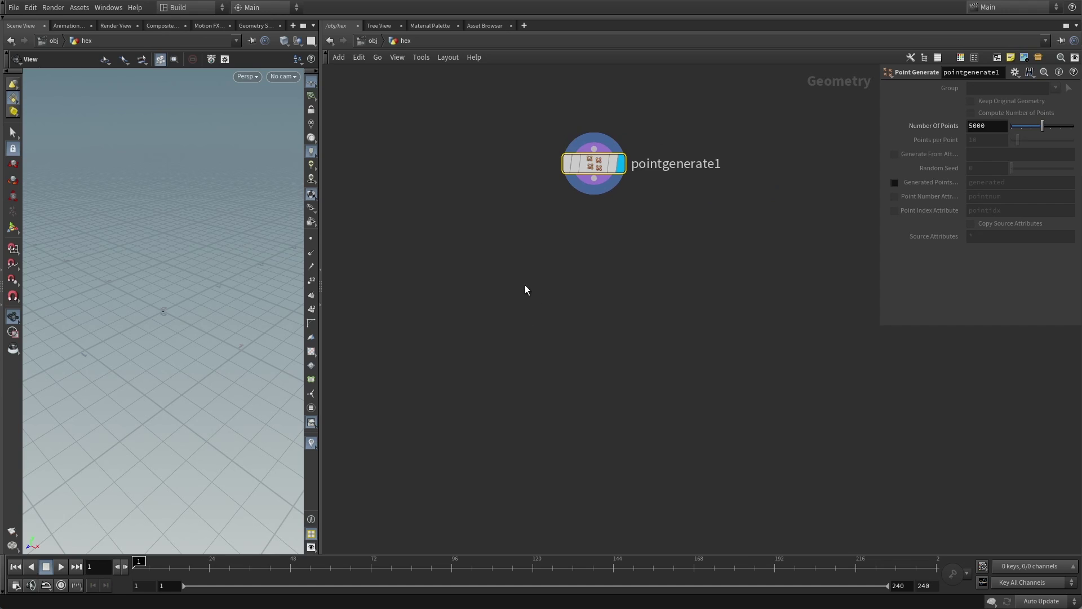
middle_click(589, 162)
Add a Point VOP named hexgrid below pointgenerate1, display it, and enter it
key(Tab)
text(vop)
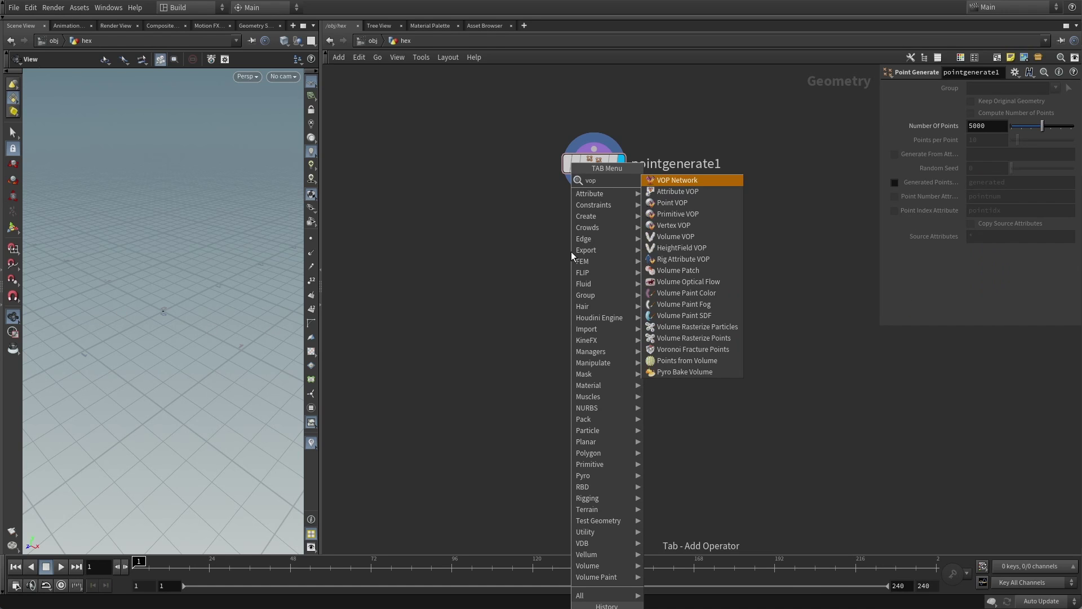
click(687, 202)
click(601, 258)
click(662, 241)
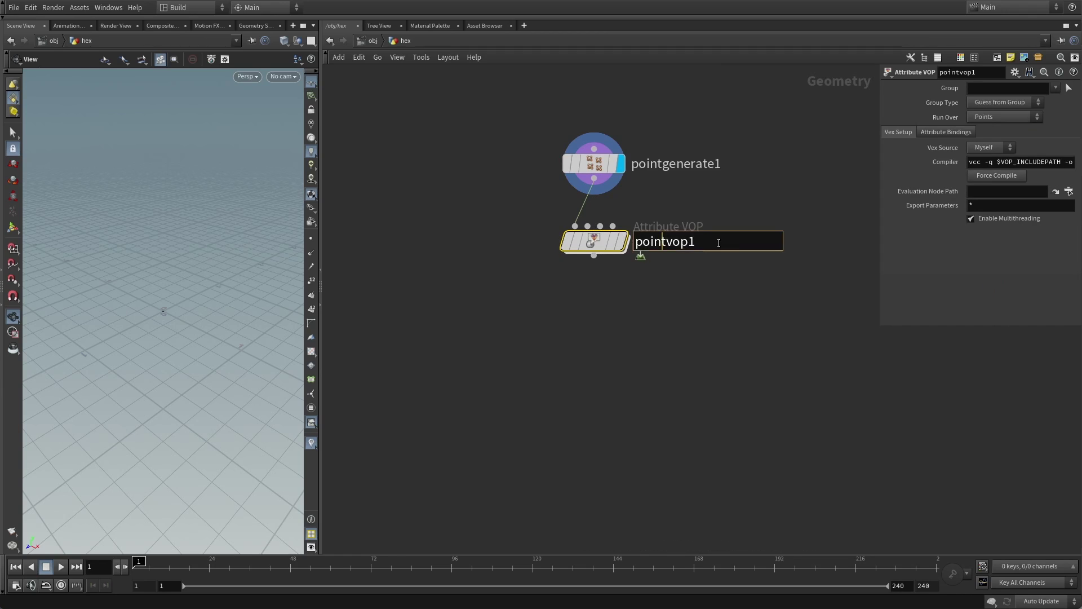
drag(720, 241, 512, 181)
text(hexgrid)
key(Return)
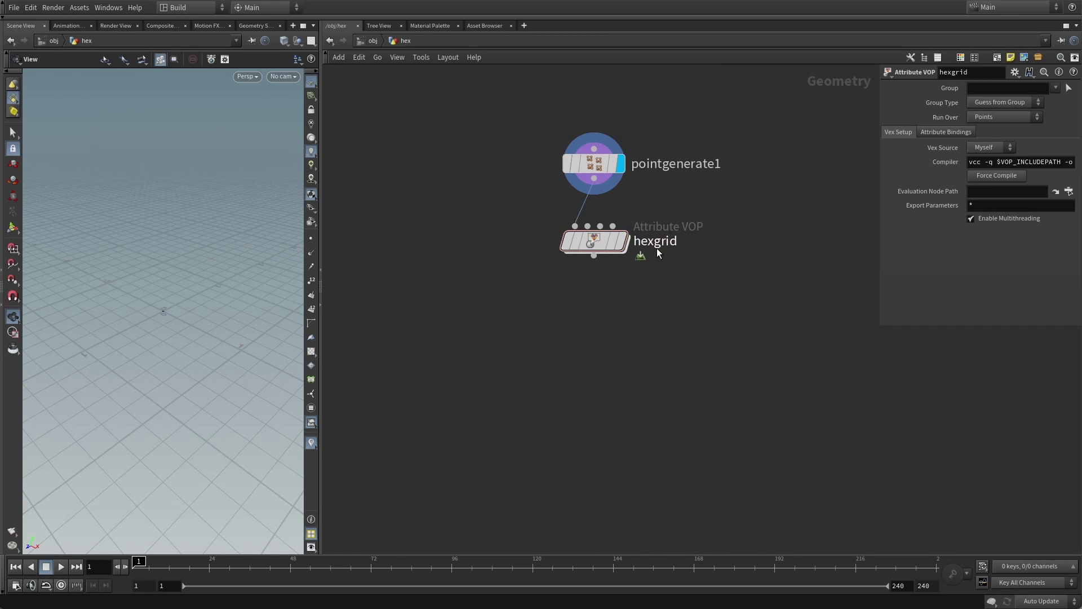
click(621, 241)
double_click(594, 242)
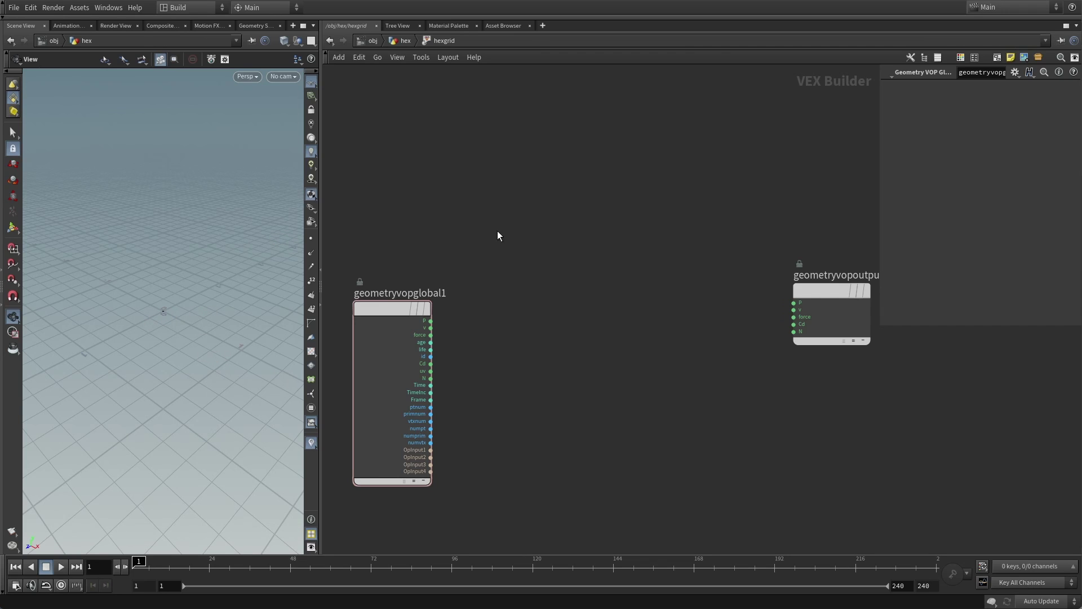
Add a Parameter VOP named numberx in the VEX network
key(Tab)
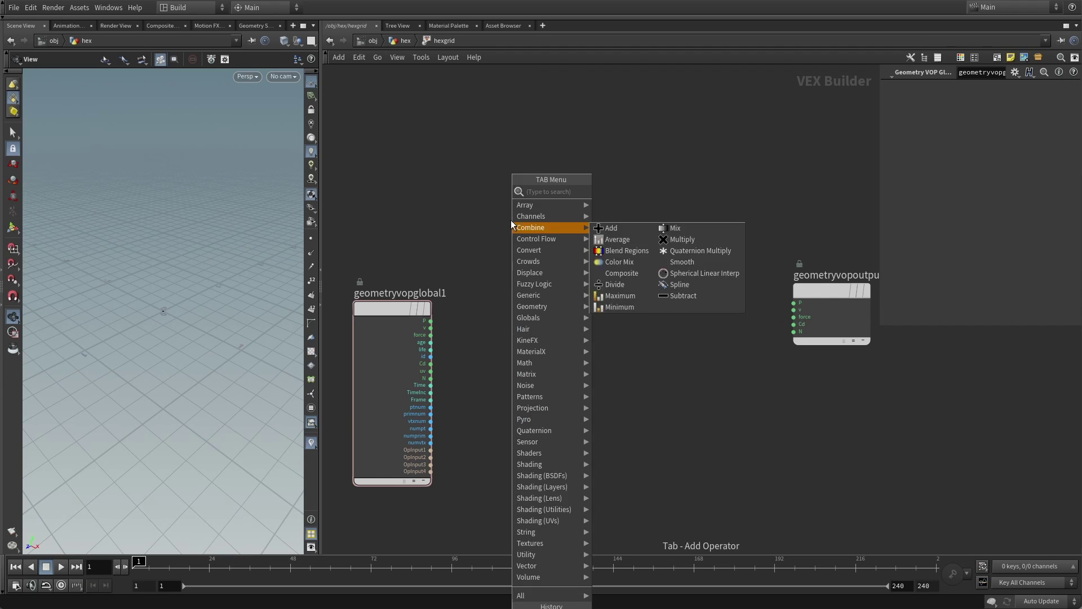
text(par)
key(Return)
click(544, 202)
double_click(983, 88)
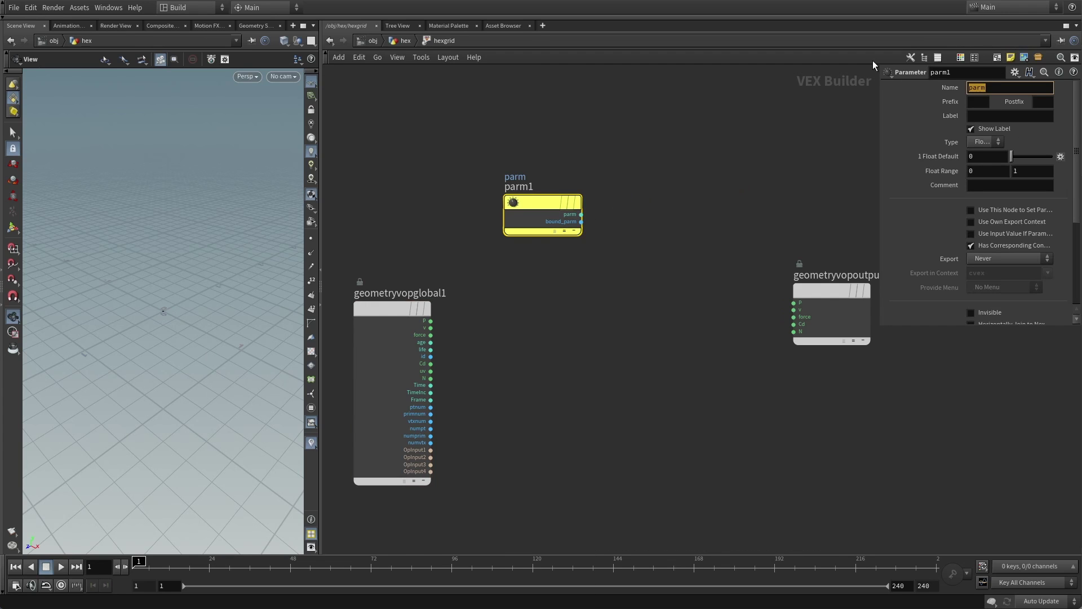
text(numberx)
key(Return)
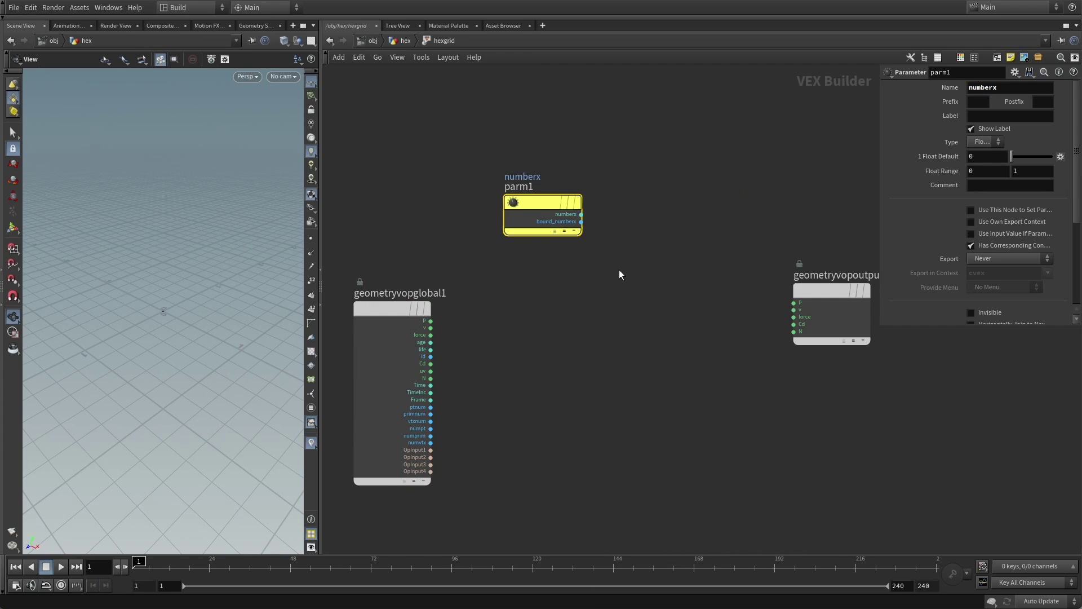
Duplicate it into two more parameters named numbery and size, then return to hex
alt+drag(540, 205, 539, 280)
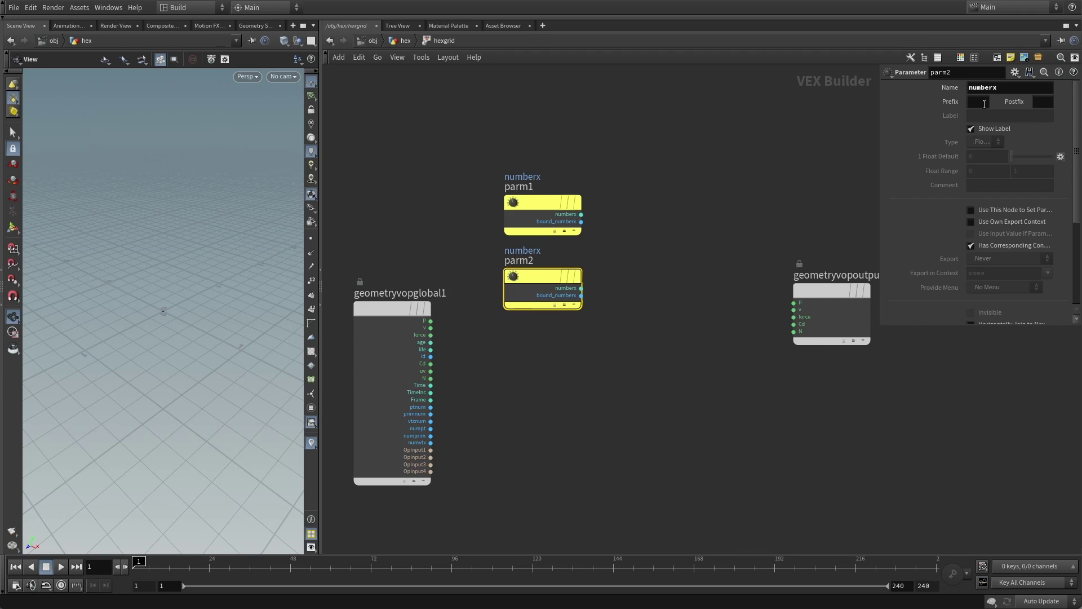
drag(1002, 88, 874, 66)
text(numbery)
key(Return)
alt+drag(540, 273, 542, 378)
double_click(983, 88)
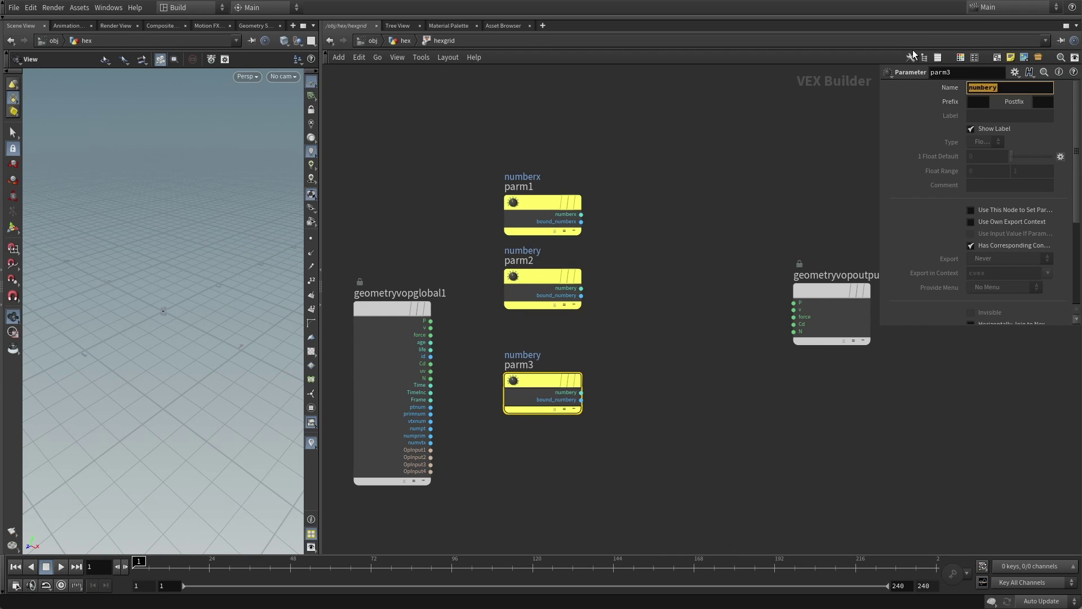
text(size)
key(Return)
click(401, 40)
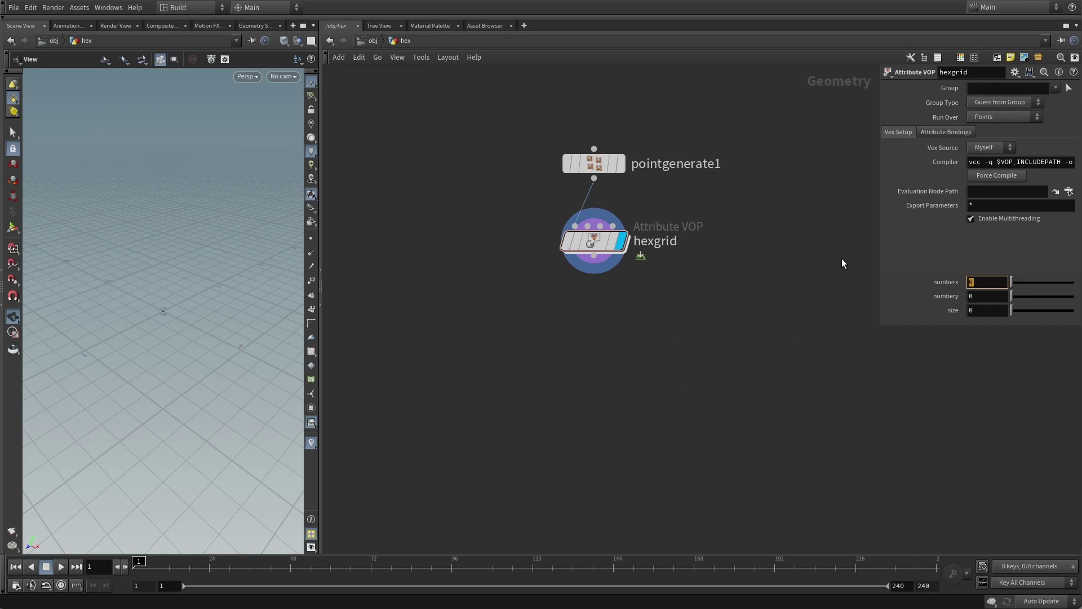
Set hexgrid's numberx and numbery parameters to 10
text(10)
key(Tab)
text(10)
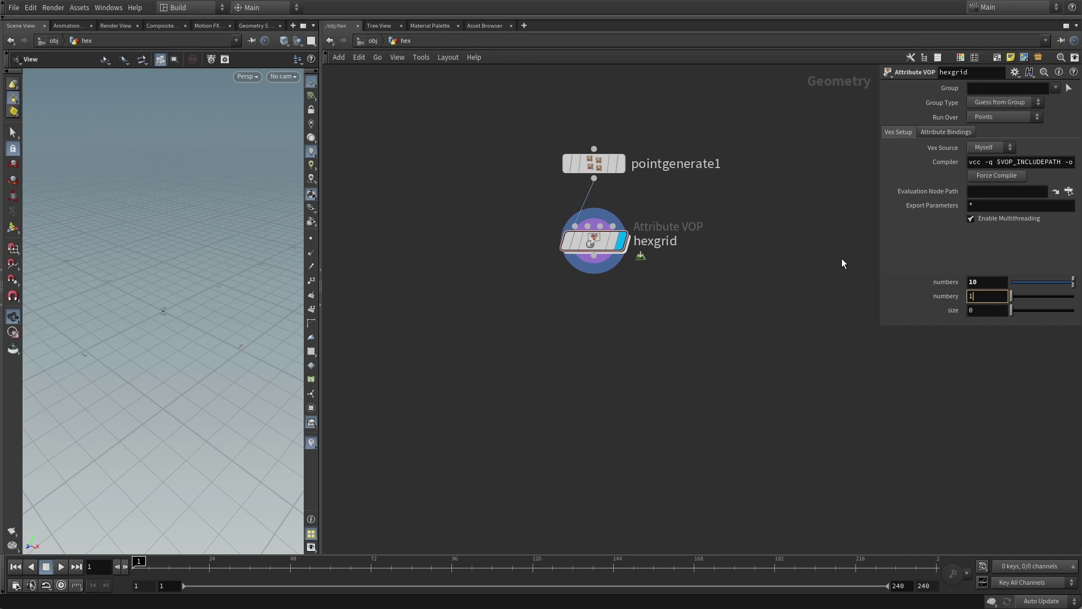
key(Return)
Link pointgenerate1's Number Of Points to hexgrid's numberx parameter
mouse_move(596, 169)
right_click(980, 283)
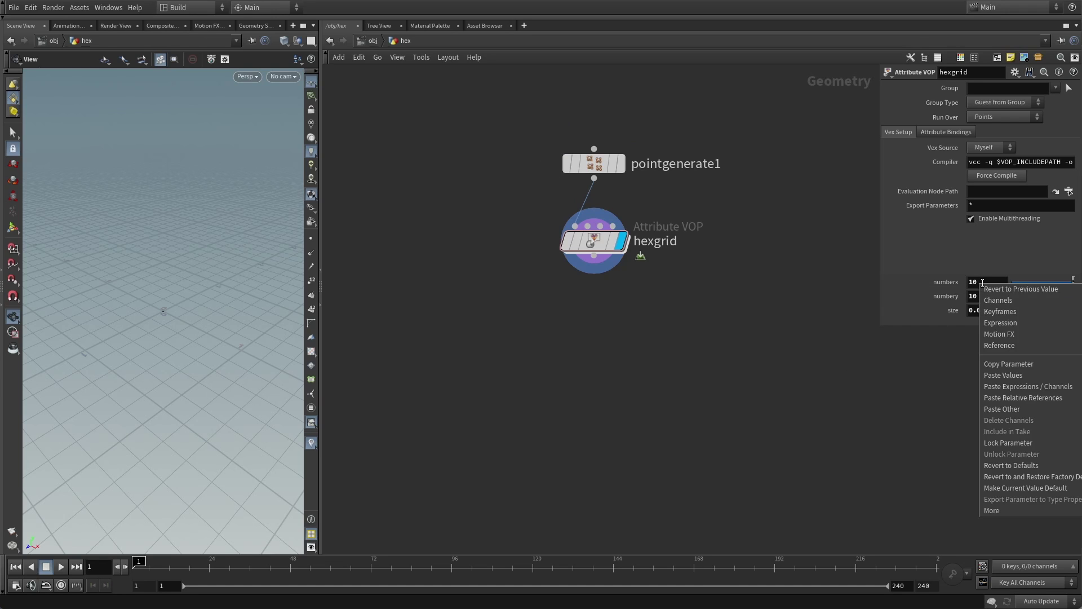
click(1014, 364)
click(597, 167)
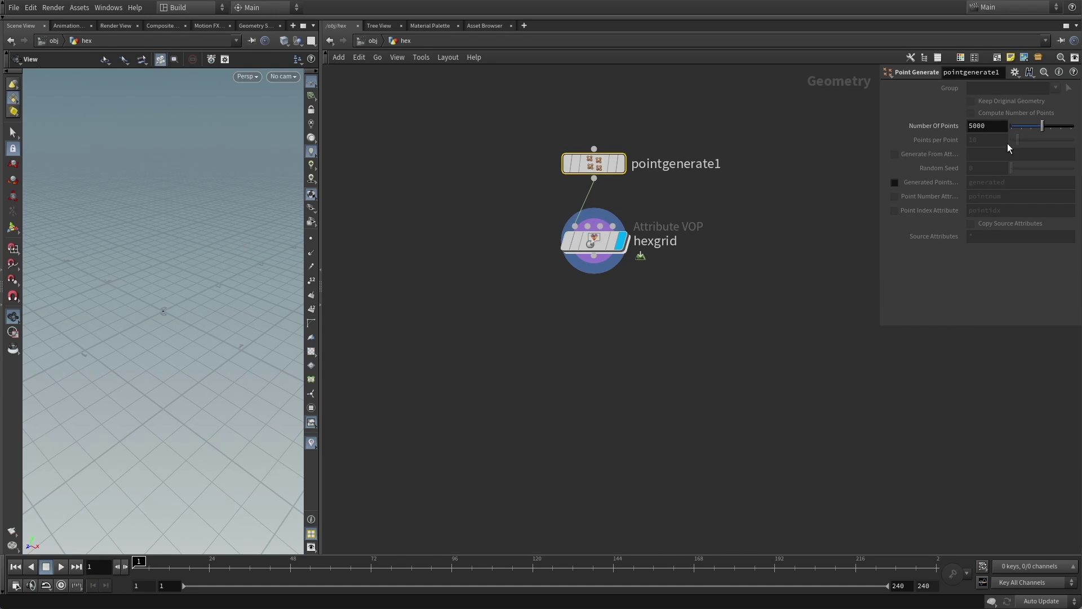
right_click(989, 126)
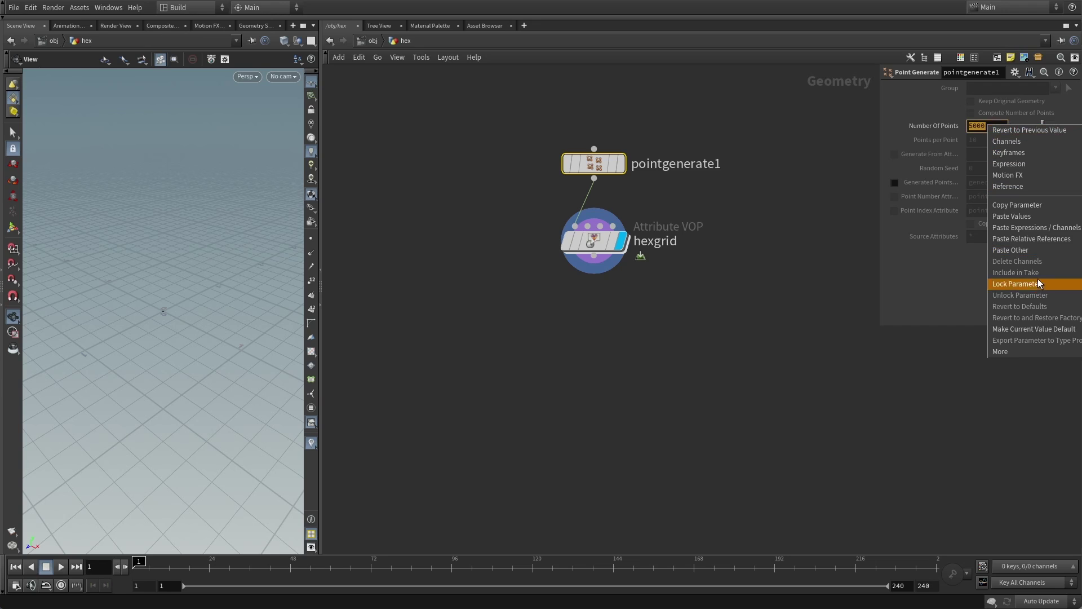
click(1042, 239)
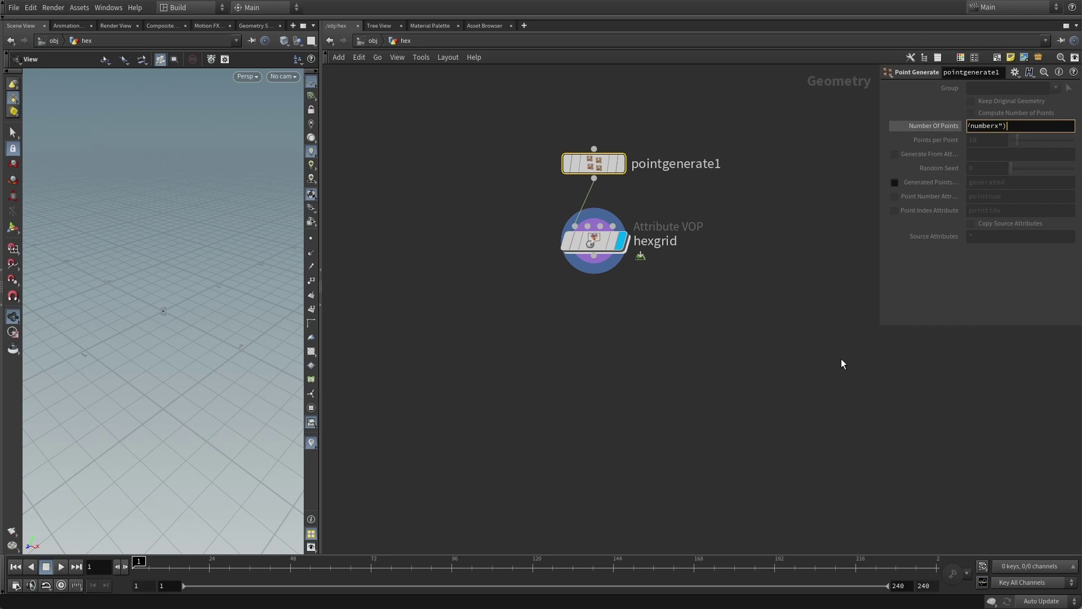
drag(880, 325, 672, 474)
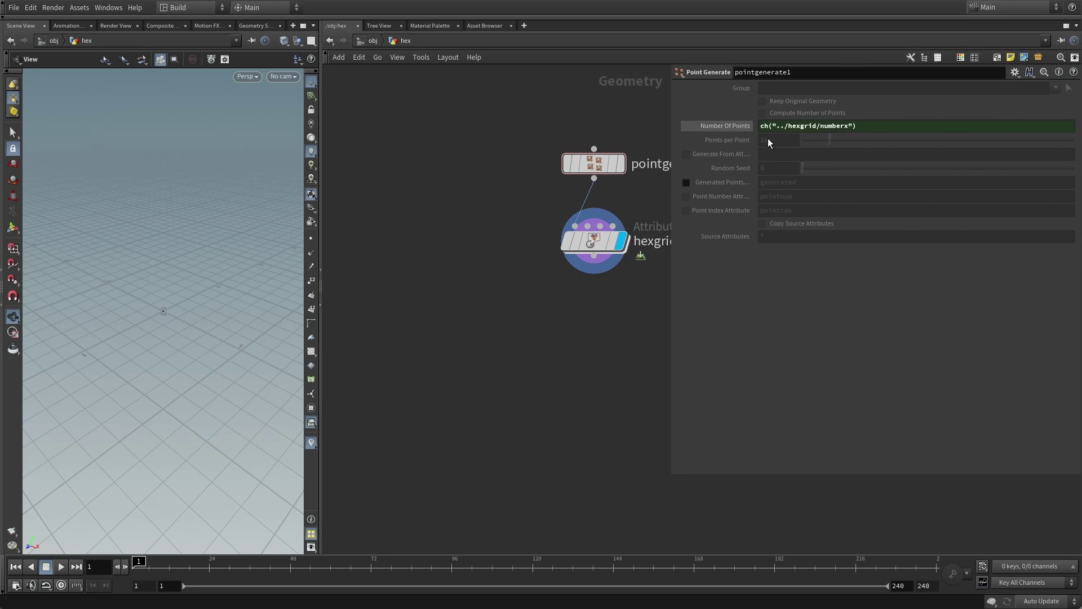
Multiply Number Of Points by a relative reference to numbery, giving 100 points
click(591, 242)
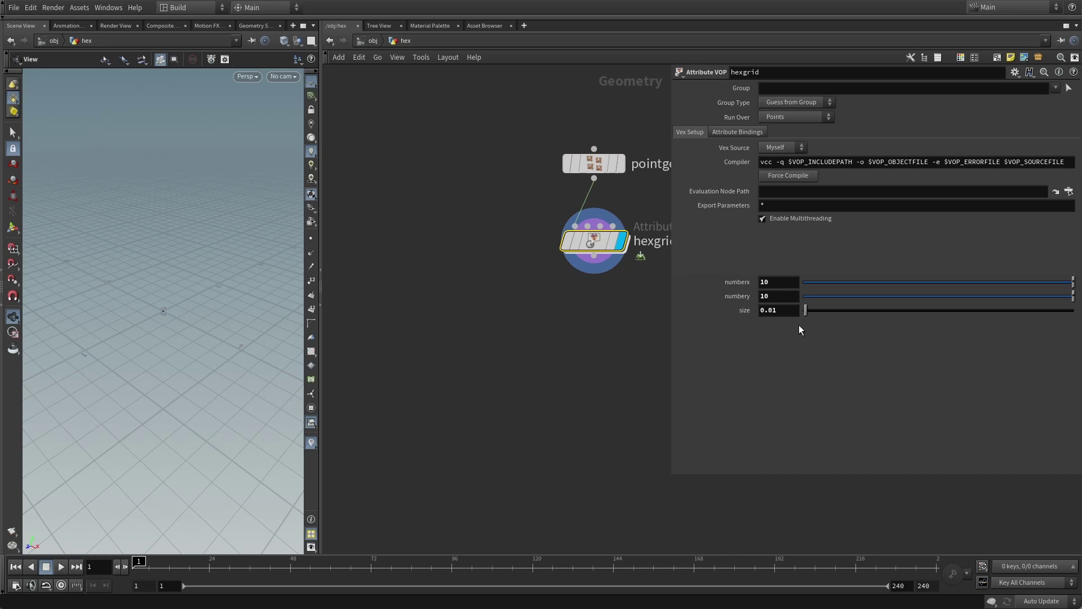
right_click(780, 296)
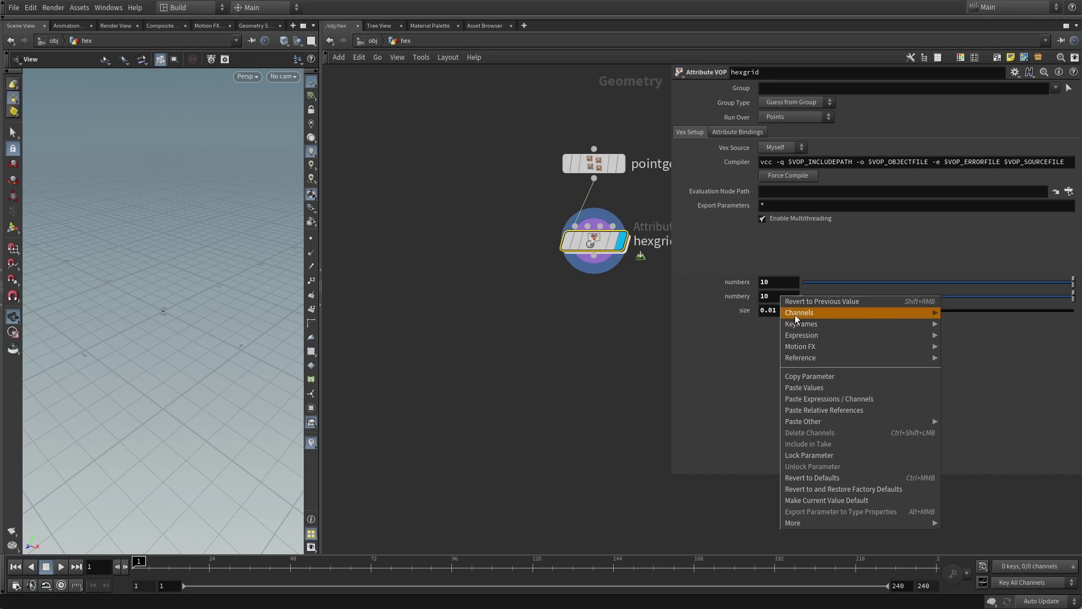
click(840, 387)
click(593, 163)
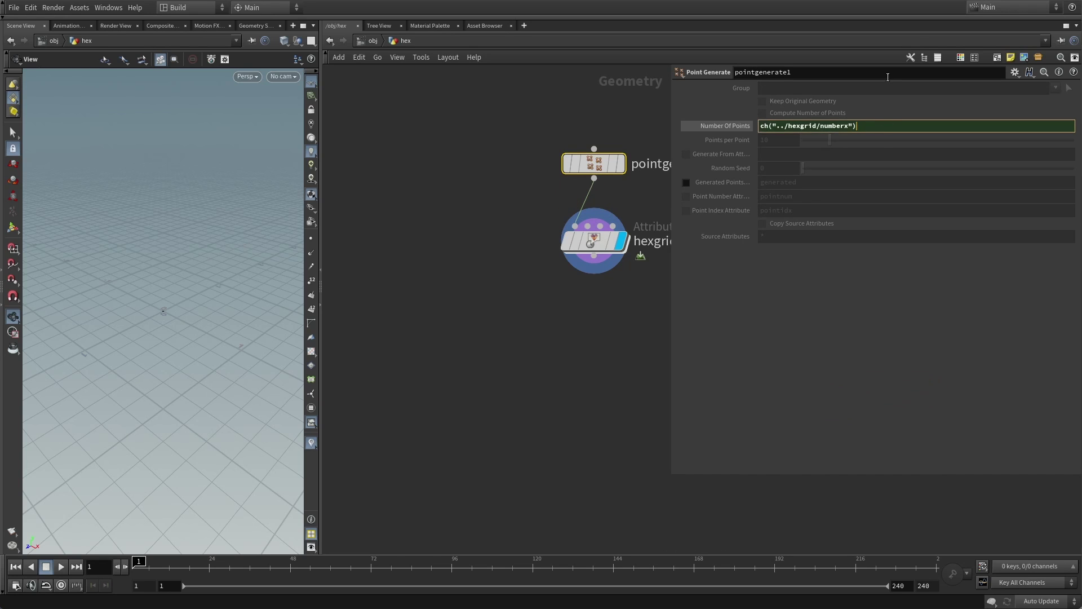
text(*)
right_click(881, 124)
click(943, 237)
click(716, 128)
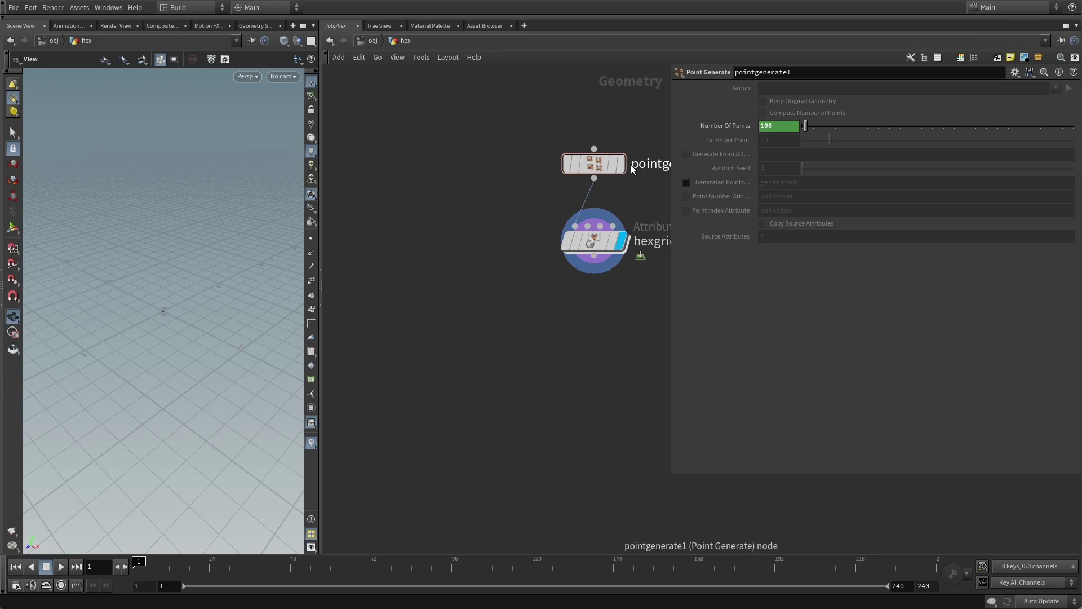
click(601, 244)
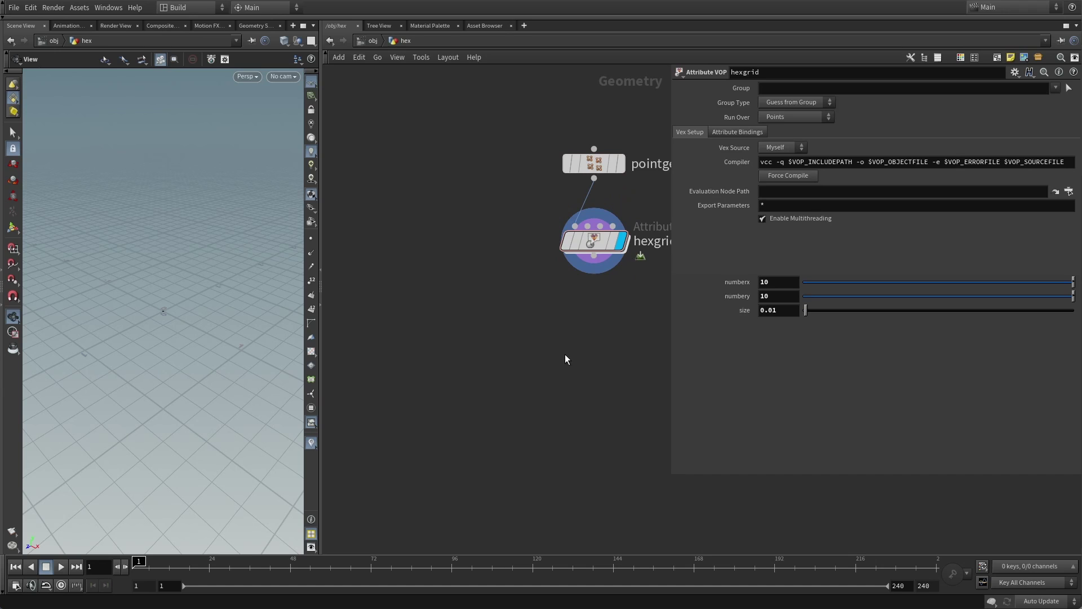
Inside hexgrid, add a Constant node with value 1.5
drag(672, 384, 871, 405)
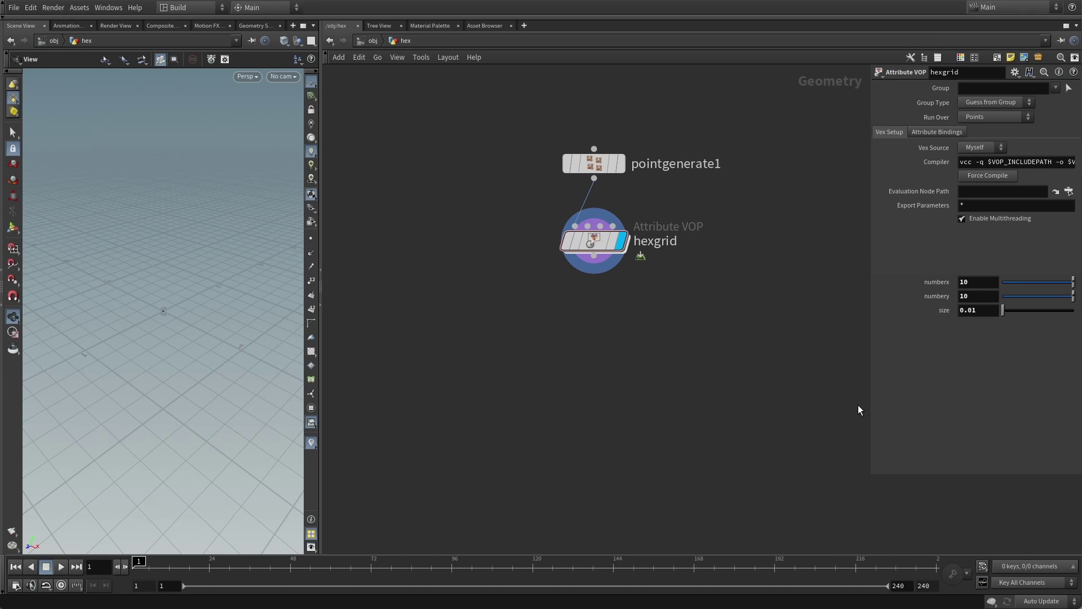
double_click(595, 246)
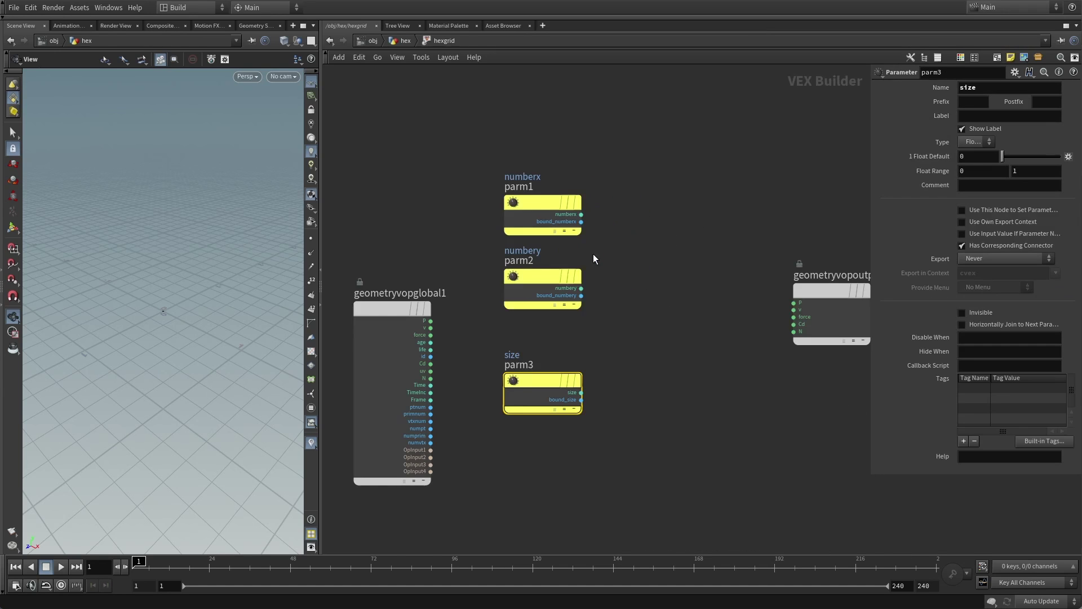
click(676, 317)
key(Tab)
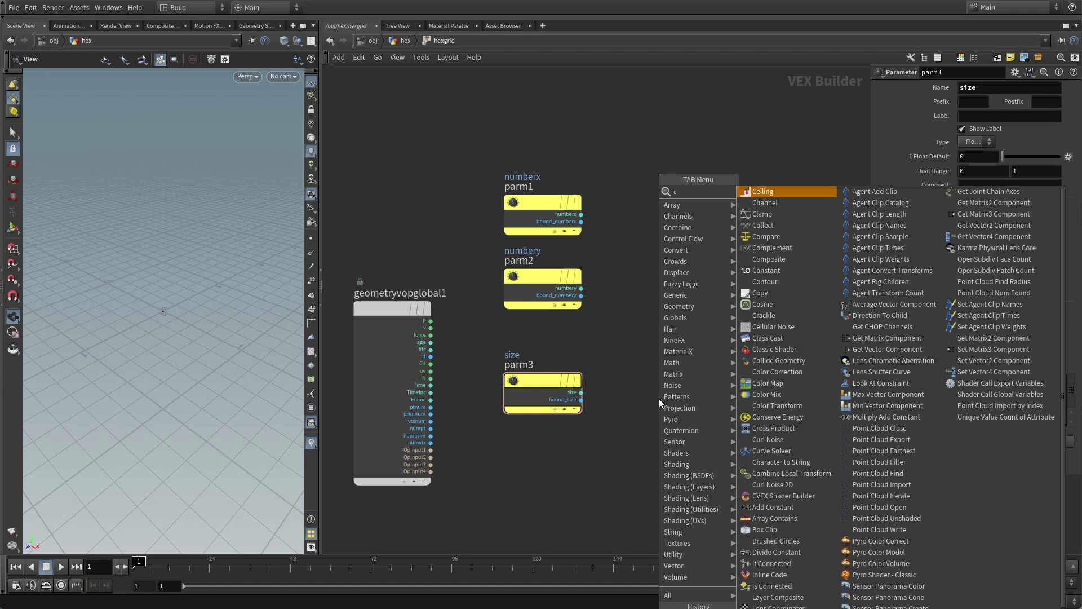
text(const)
key(Return)
click(681, 360)
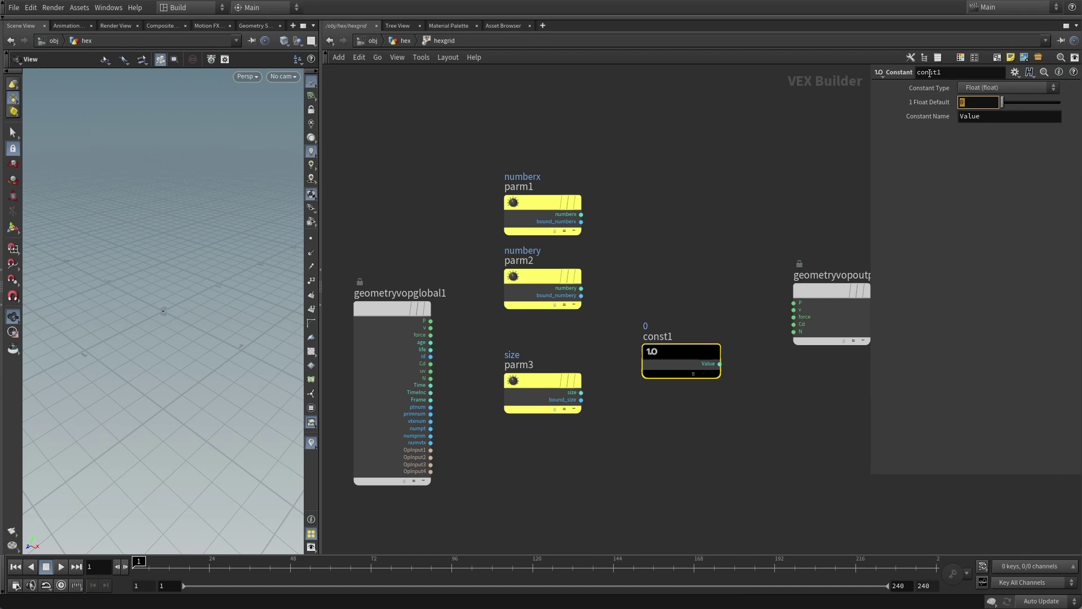
text(1.5)
key(Return)
Add multiply1 fed by the size parameter and const1, and arrange the nodes
key(Tab)
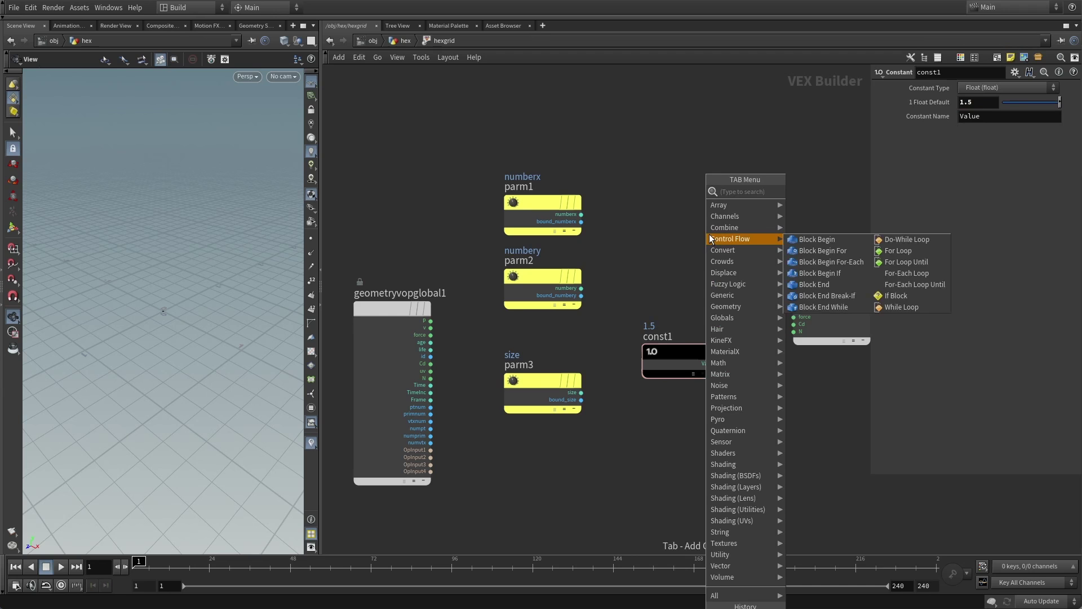
text(mult)
key(Return)
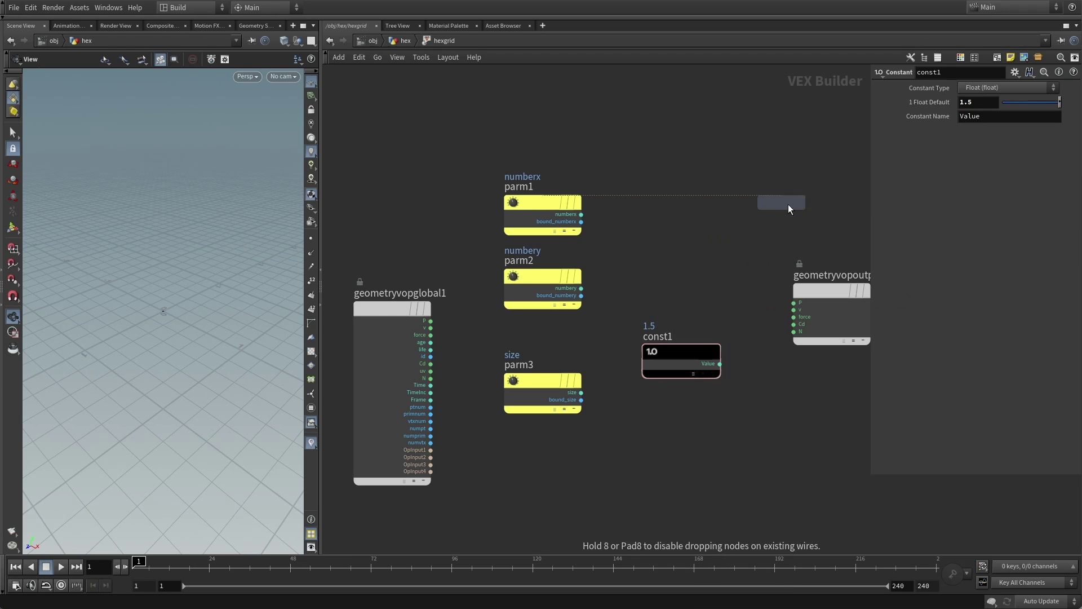
click(708, 270)
click(670, 274)
click(719, 364)
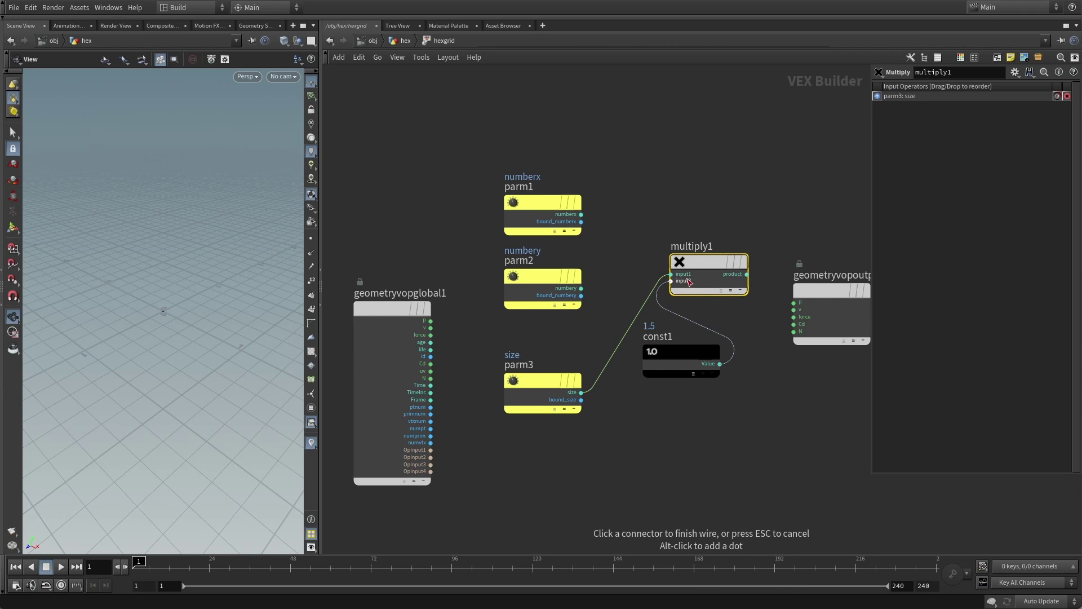
click(670, 281)
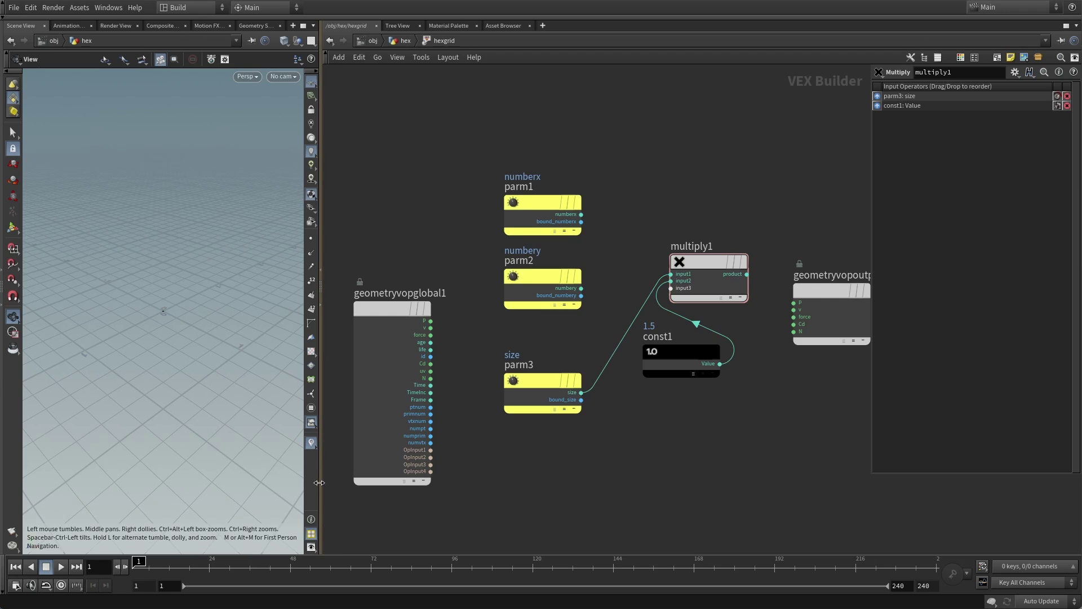
drag(320, 480, 218, 476)
middle_drag(575, 417, 383, 397)
drag(603, 267, 753, 293)
drag(449, 247, 596, 268)
drag(438, 336, 516, 332)
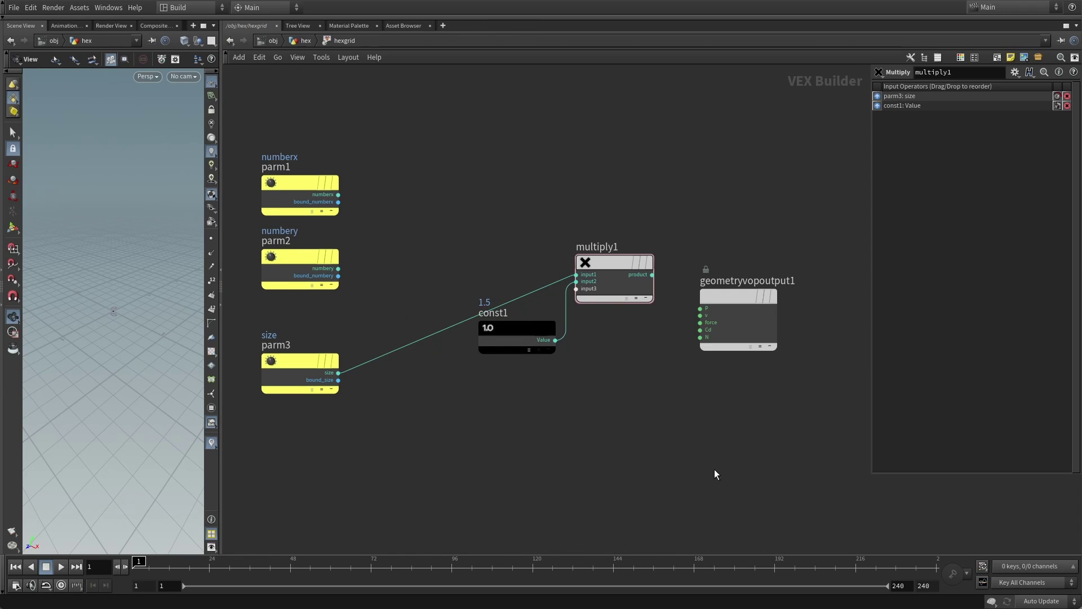
middle_drag(662, 478, 700, 404)
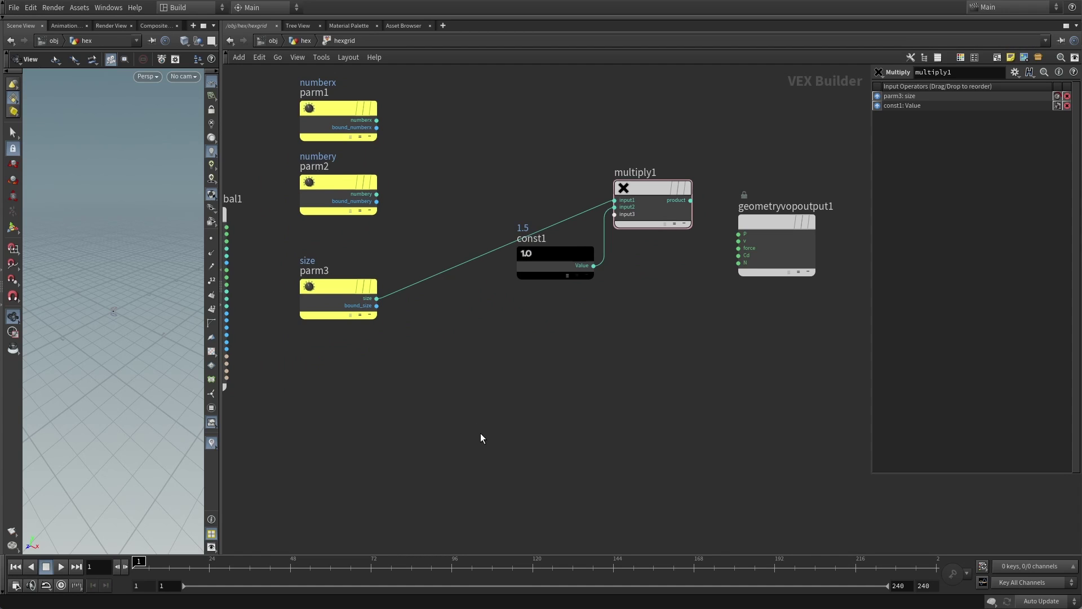
Duplicate const1 into const2 with value 30
alt+drag(564, 253, 319, 423)
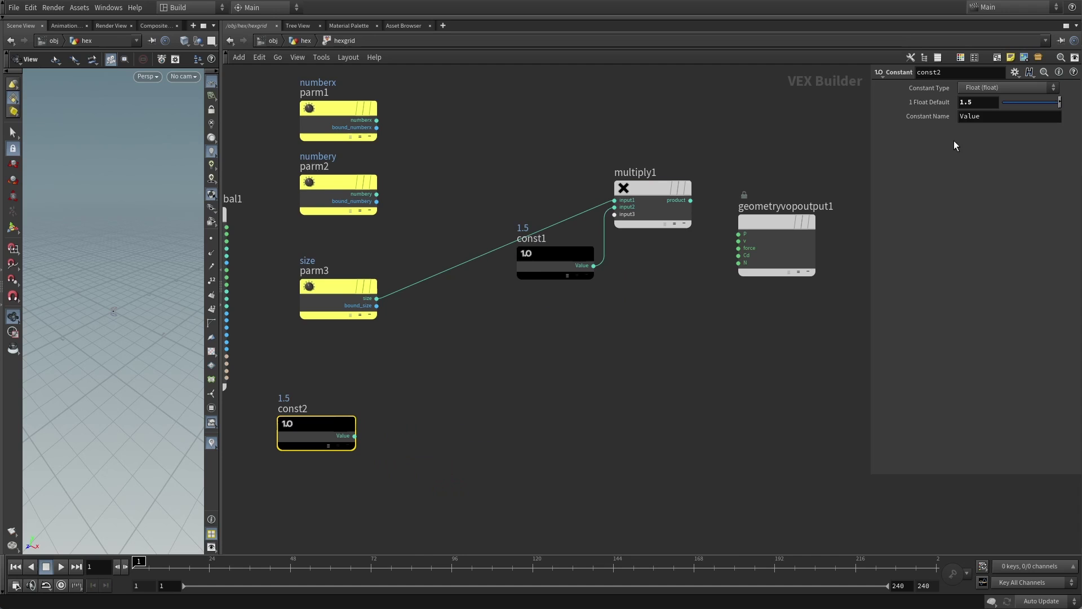
double_click(986, 101)
text(30)
key(Return)
Add a Cosine node beside const2
key(Tab)
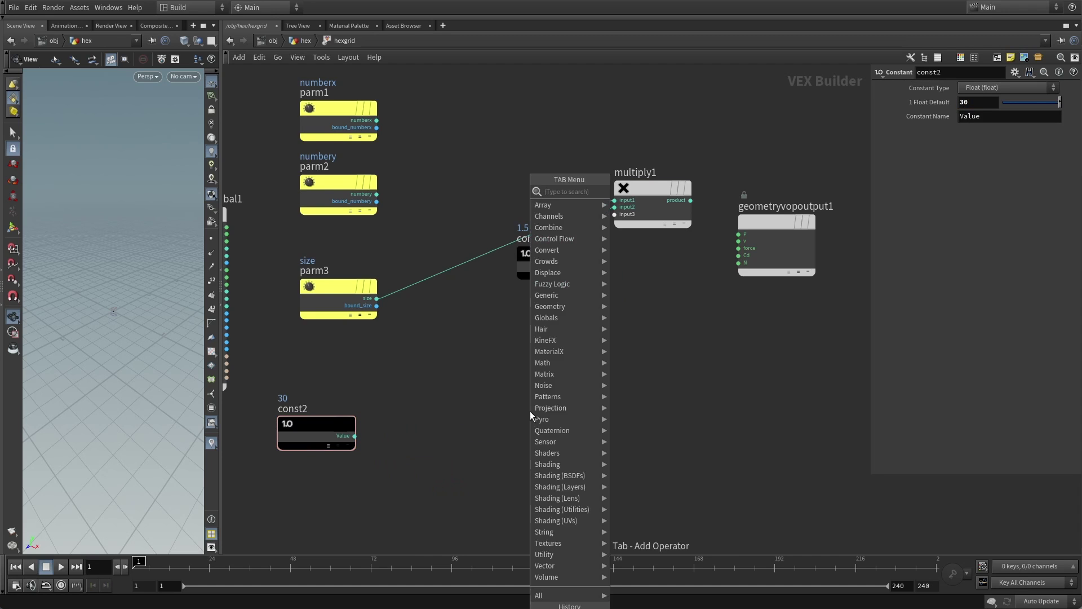
text(cosi)
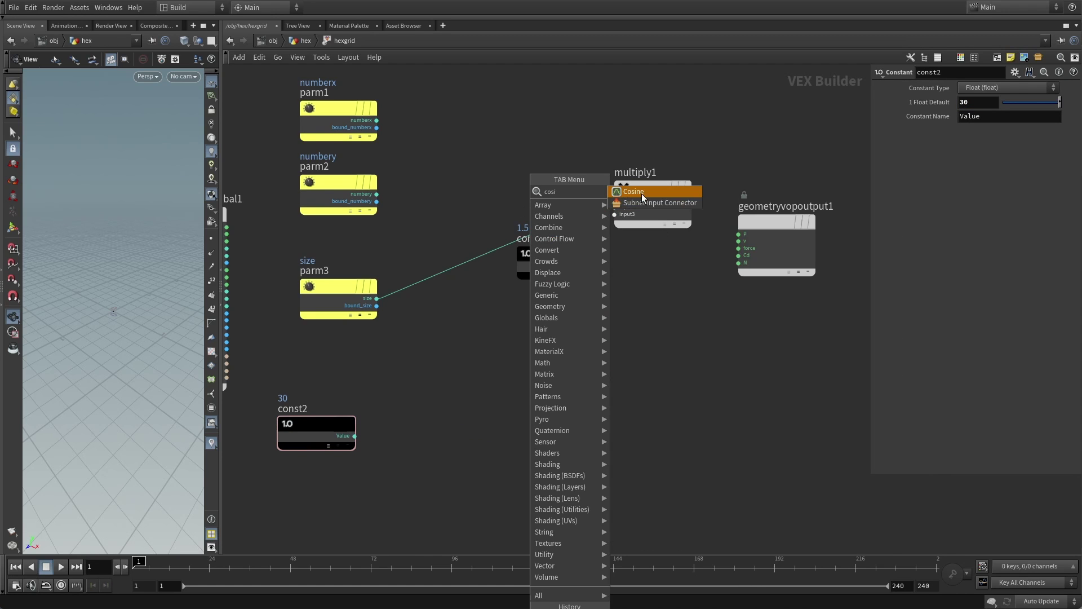
click(642, 194)
mouse_move(475, 436)
mouse_down()
mouse_move(477, 422)
mouse_move(476, 435)
mouse_up()
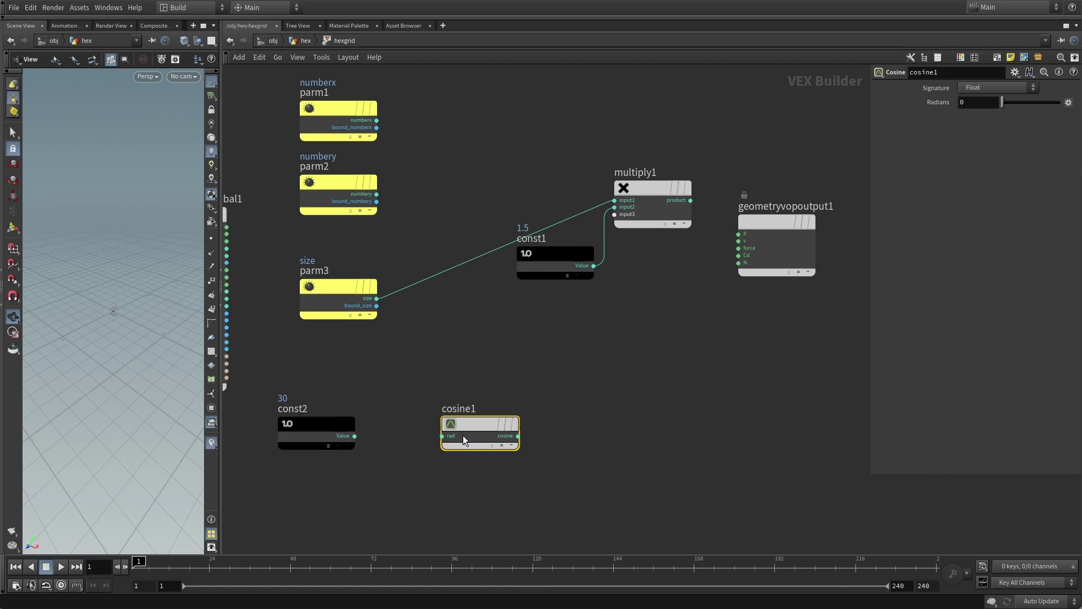
Add a Degrees to Radians node and wire const2 → degtorad1 → cosine1
key(Tab)
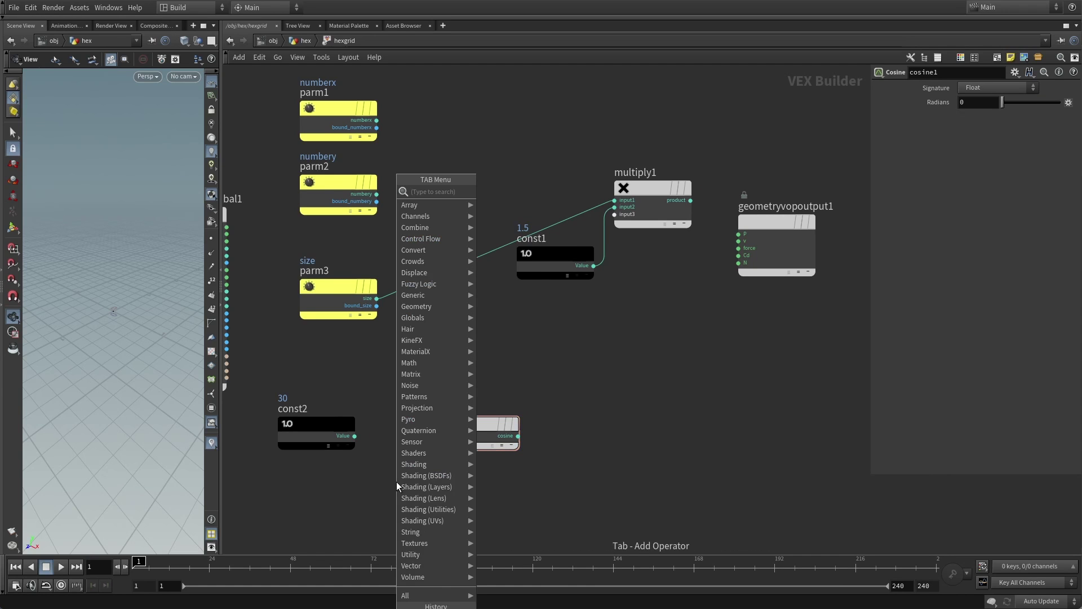
text(radi)
click(522, 204)
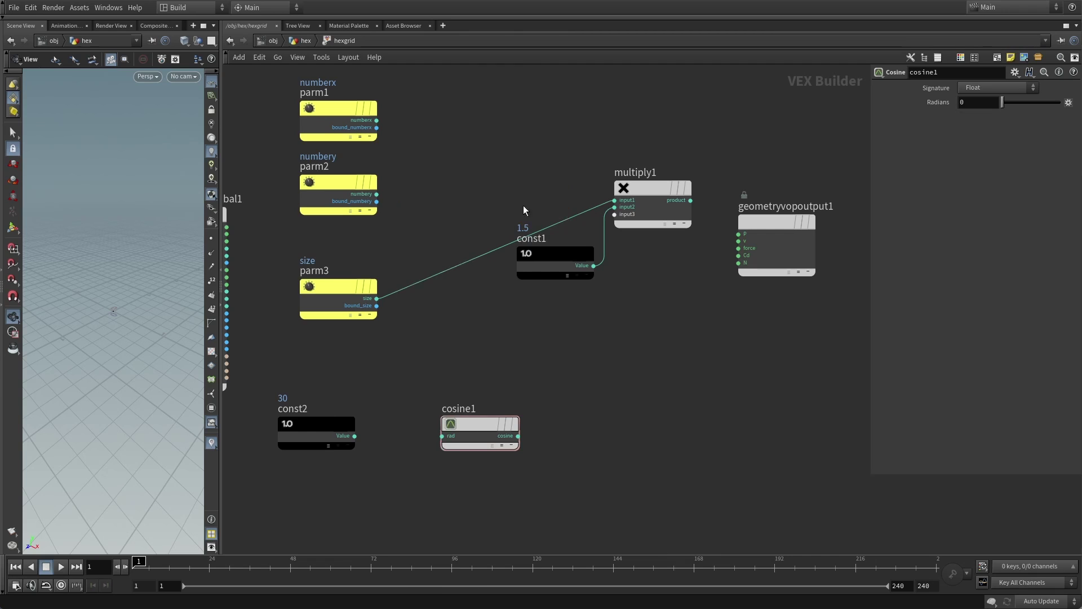
click(398, 384)
click(354, 436)
click(359, 387)
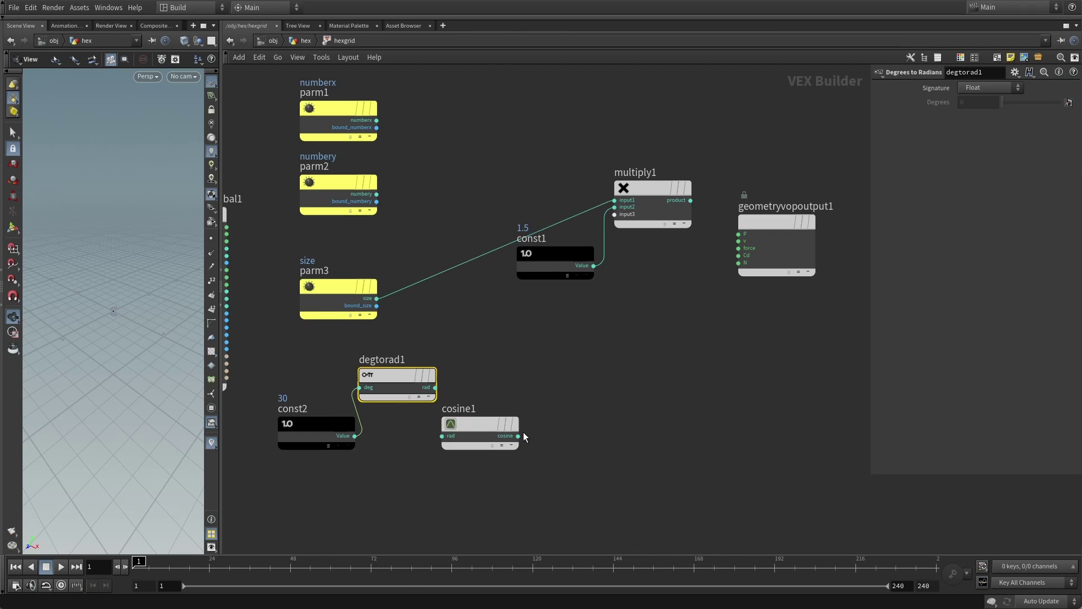
drag(475, 426, 506, 418)
mouse_move(387, 381)
drag(387, 380, 398, 431)
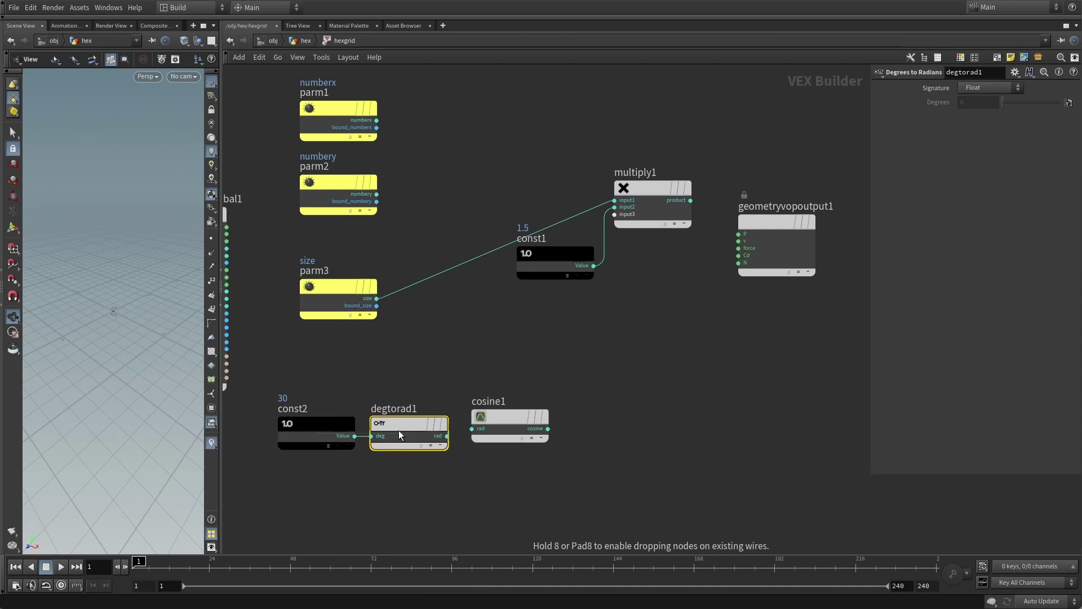
click(446, 435)
click(480, 429)
drag(508, 421, 503, 428)
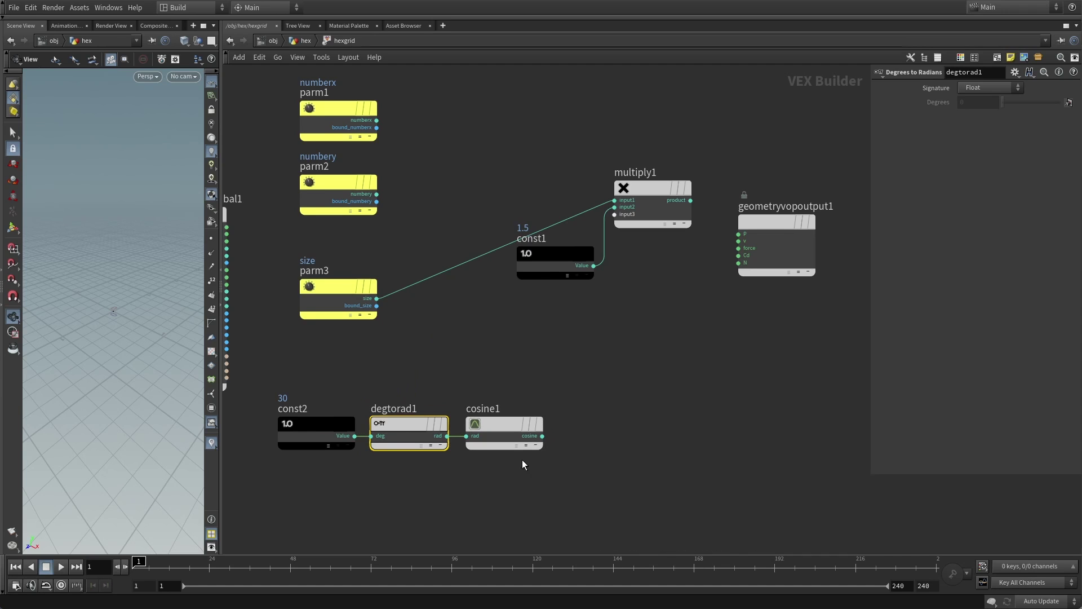
Paste a Multiply node as multiply2 and feed it cosine1 and size
click(531, 389)
key(ctrl+v)
drag(661, 356, 632, 420)
click(638, 424)
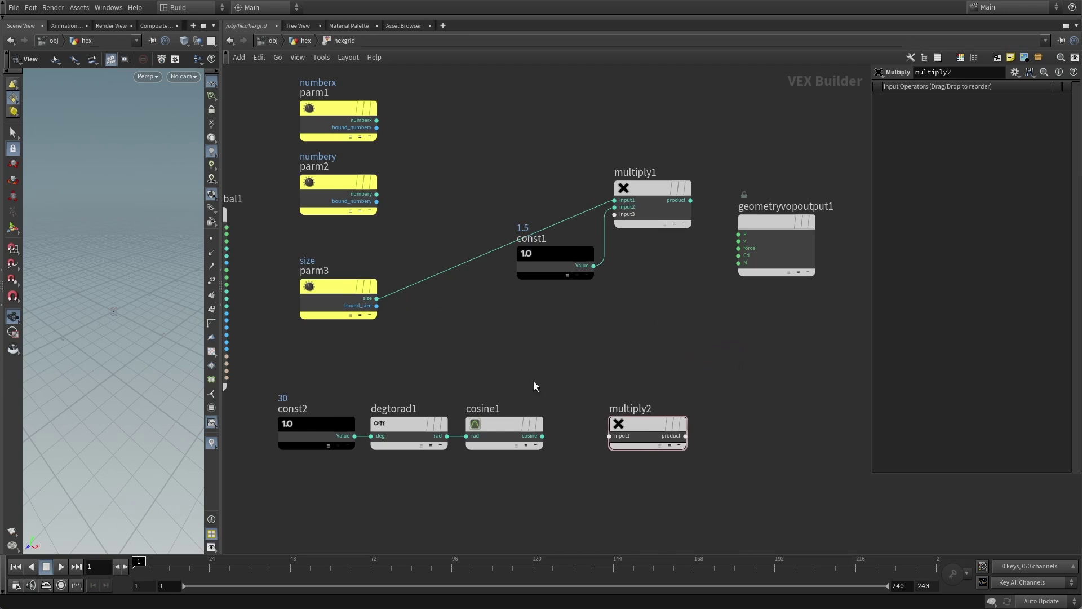
drag(542, 435, 609, 436)
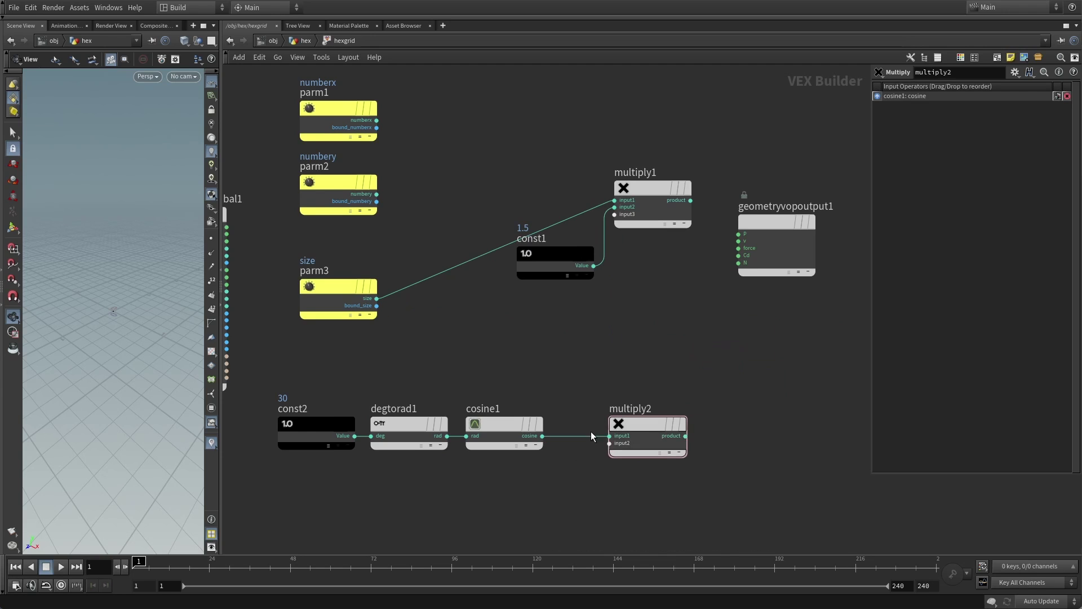
click(376, 298)
click(610, 443)
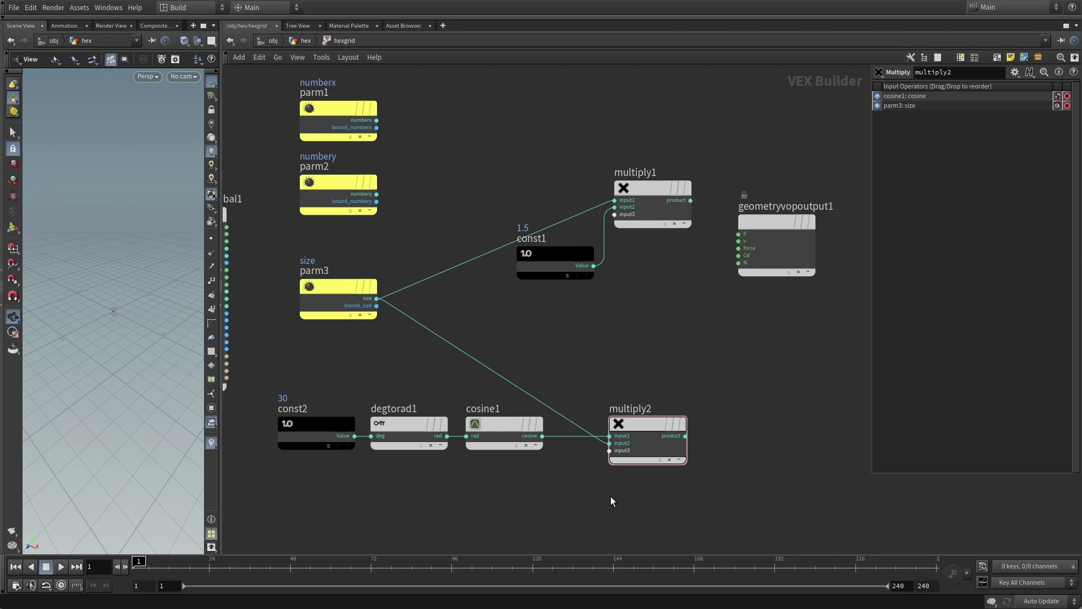
Copy multiply2 into multiply3 and feed it multiply2's product
middle_drag(761, 369, 660, 341)
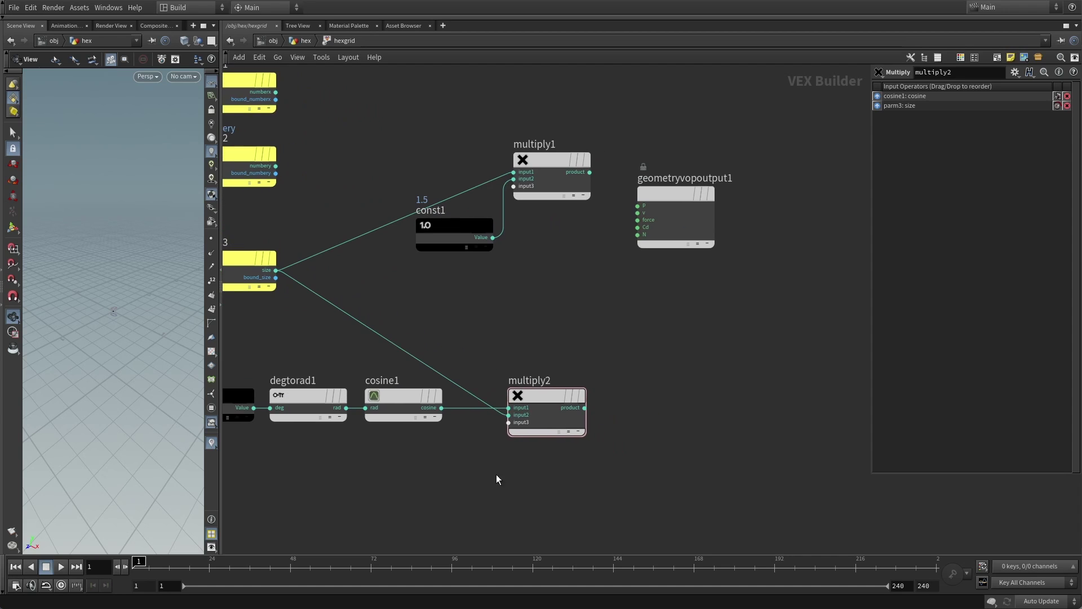
drag(562, 410, 694, 395)
click(714, 418)
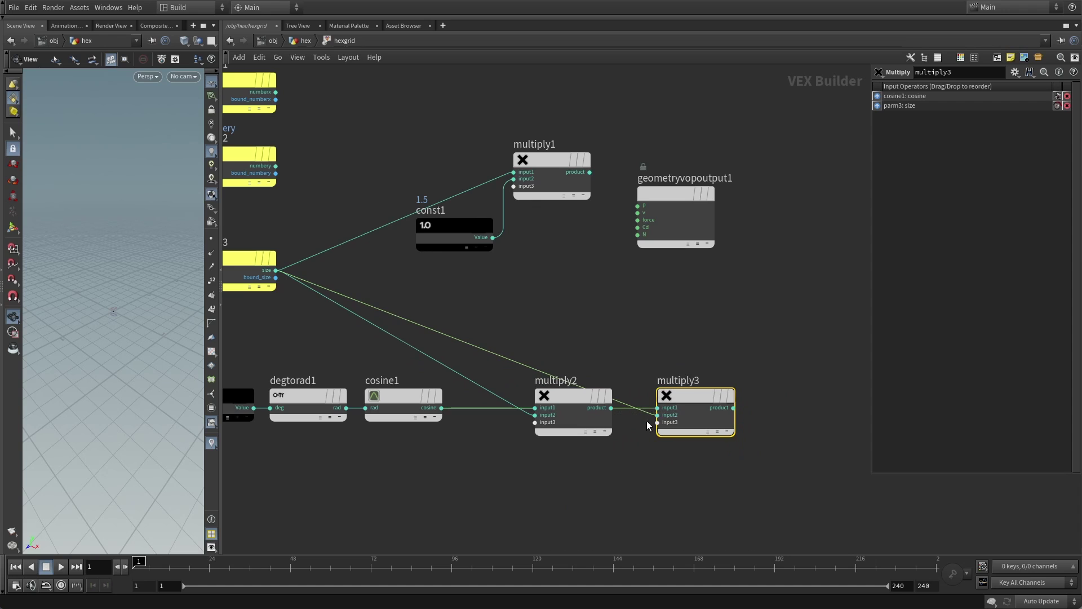
key(y)
drag(631, 339, 632, 484)
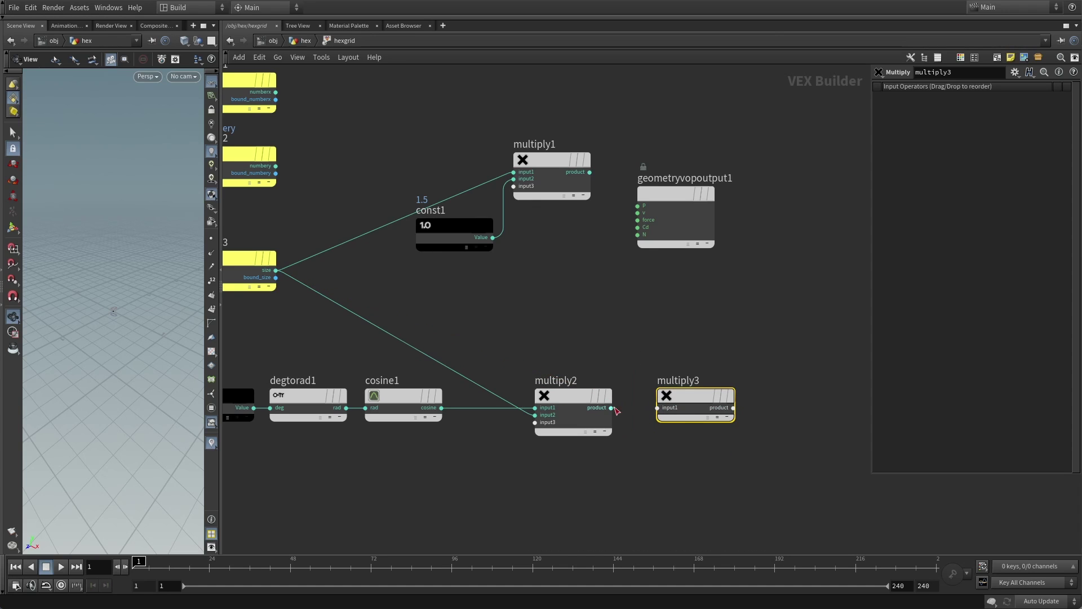
drag(612, 408, 670, 408)
Add const3 with value 2 as multiply3's second input
click(475, 229)
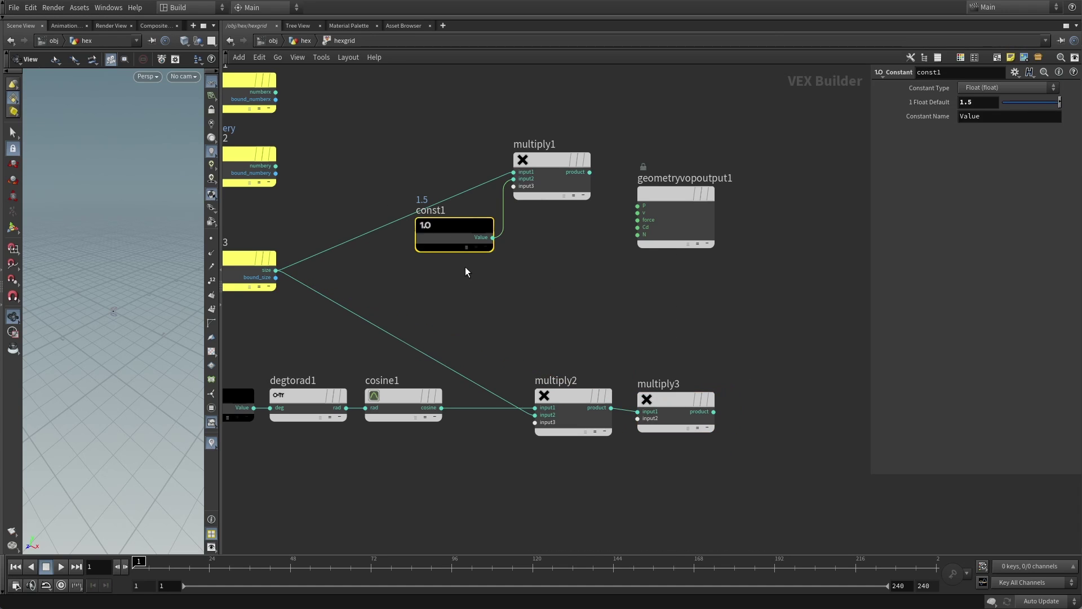
key(ctrl+v)
click(563, 485)
drag(978, 103, 948, 106)
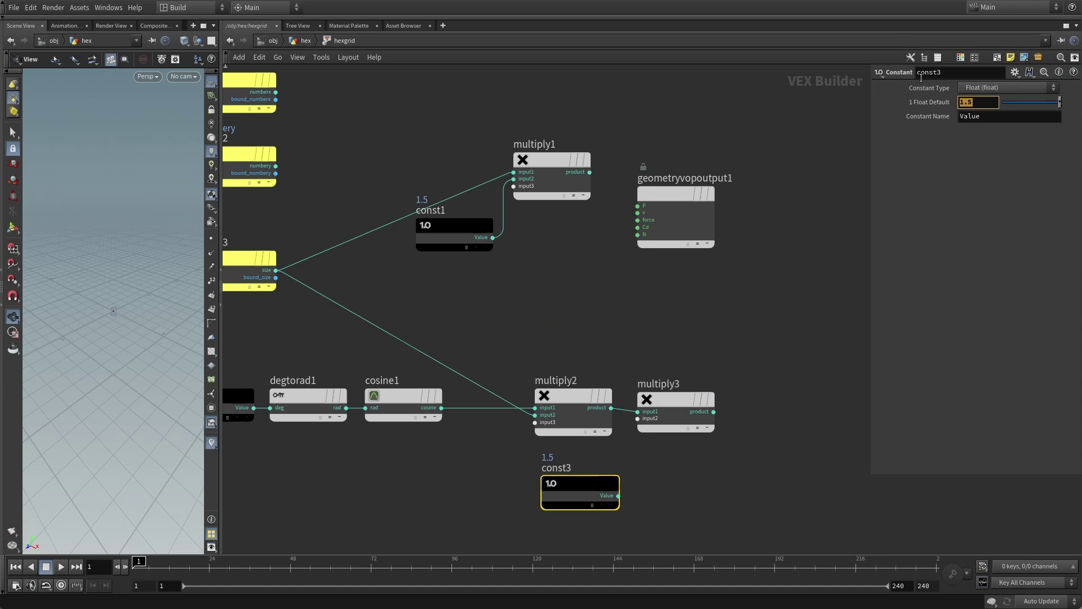
text(2)
drag(618, 496, 683, 405)
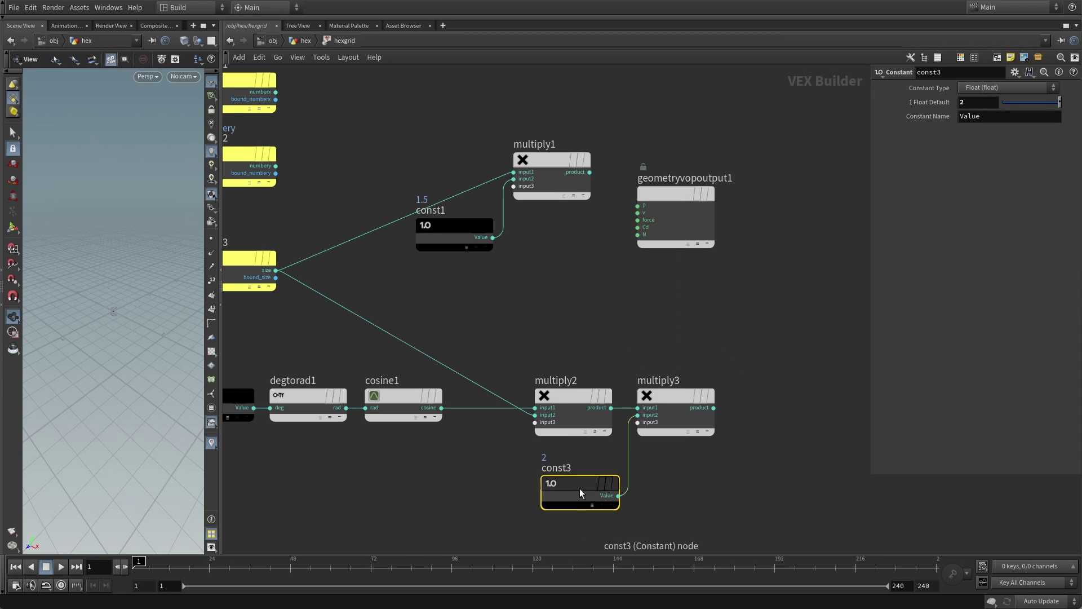
drag(580, 491, 574, 482)
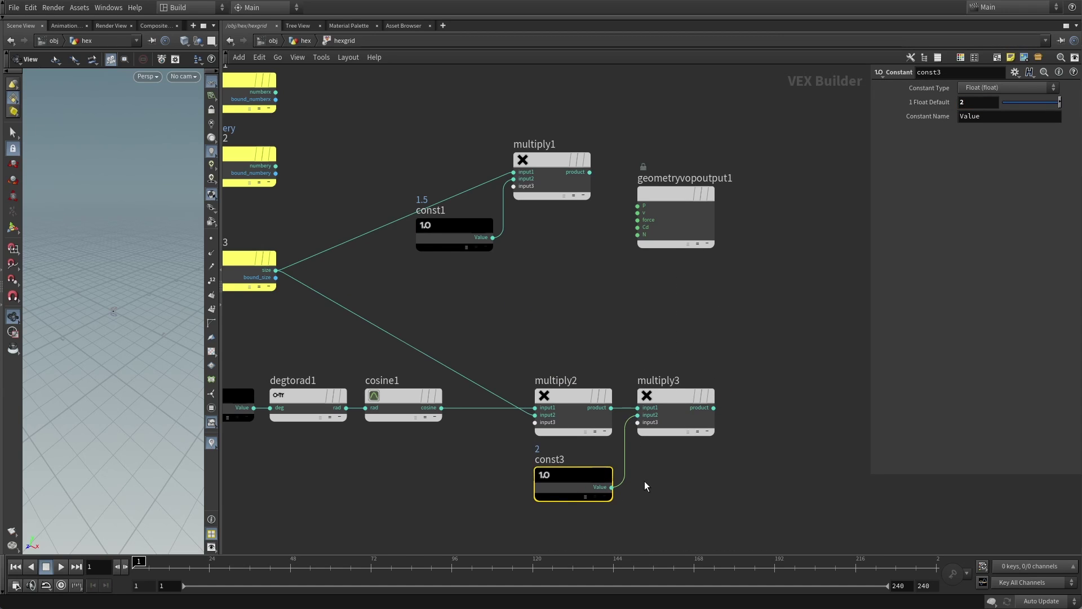
click(672, 482)
Reposition const1/multiply1 and the multiply2/multiply3/const3 group into a tidy layout
drag(671, 196, 746, 134)
drag(375, 123, 555, 256)
drag(561, 161, 668, 177)
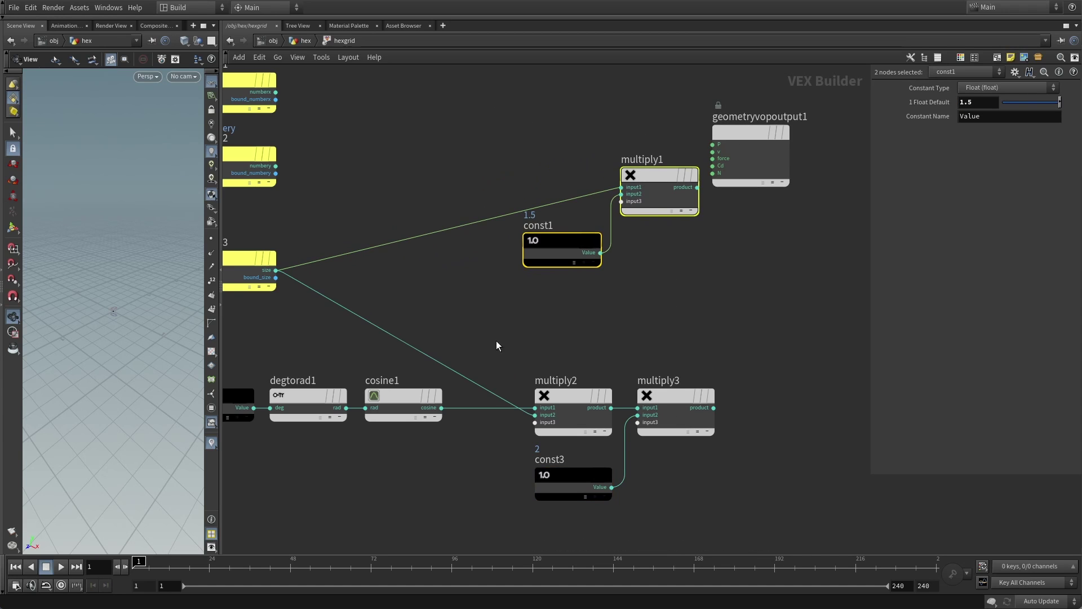
drag(496, 342, 748, 546)
drag(686, 407, 670, 403)
click(725, 340)
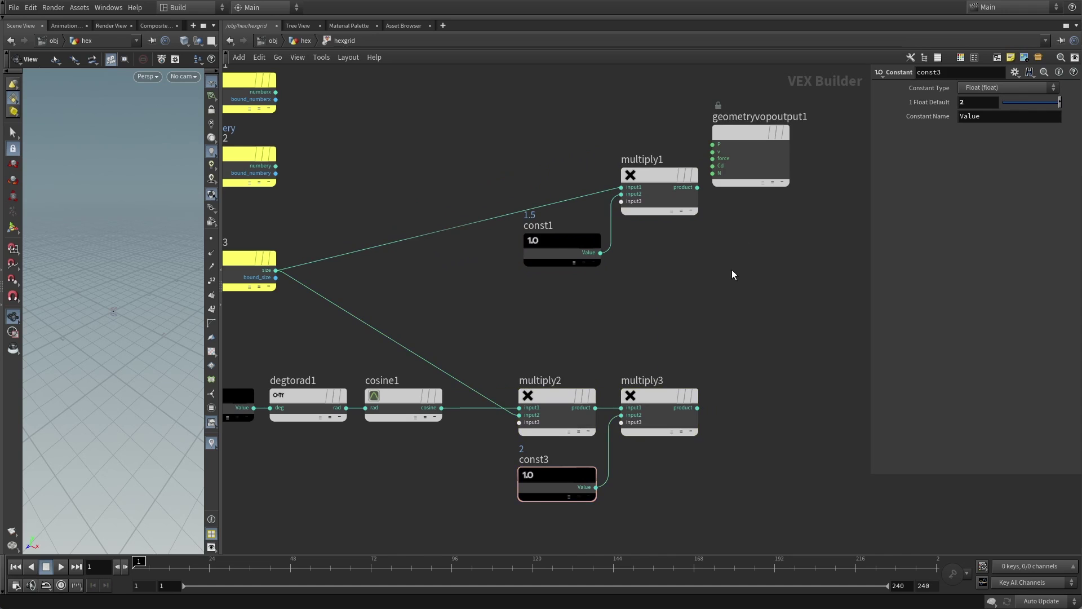
Add a Bind node exporting an attribute named dbug
key(h)
drag(110, 314, 203, 290)
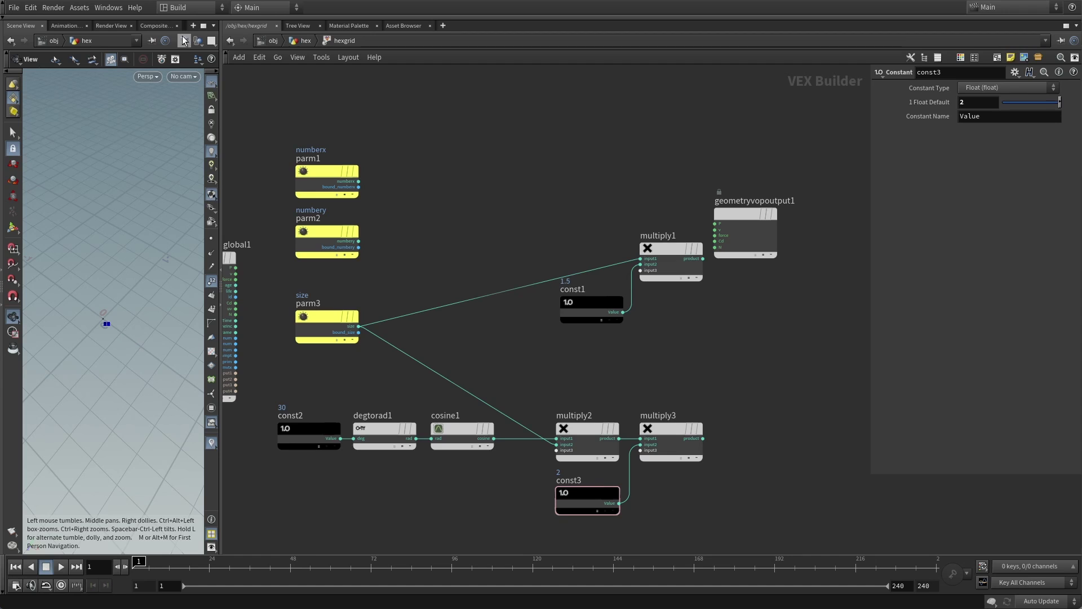
key(Tab)
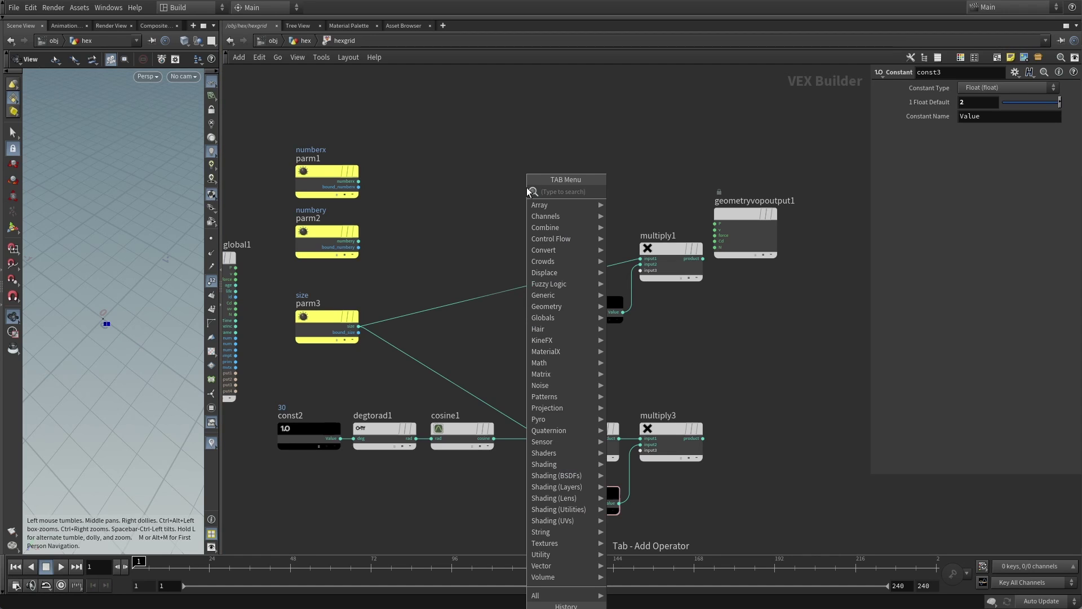
text(bind)
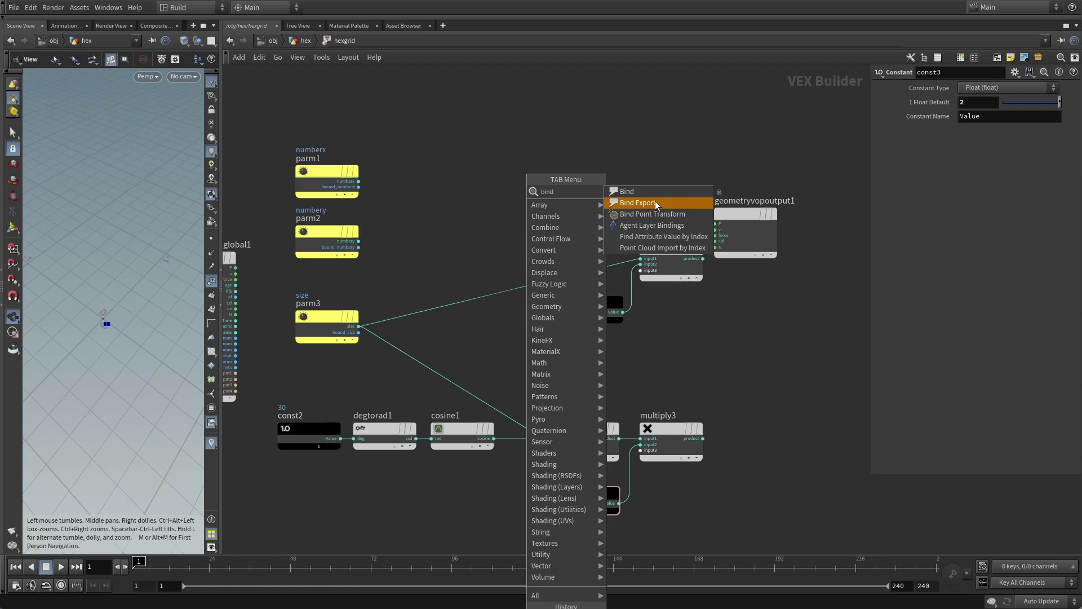
click(656, 204)
click(606, 155)
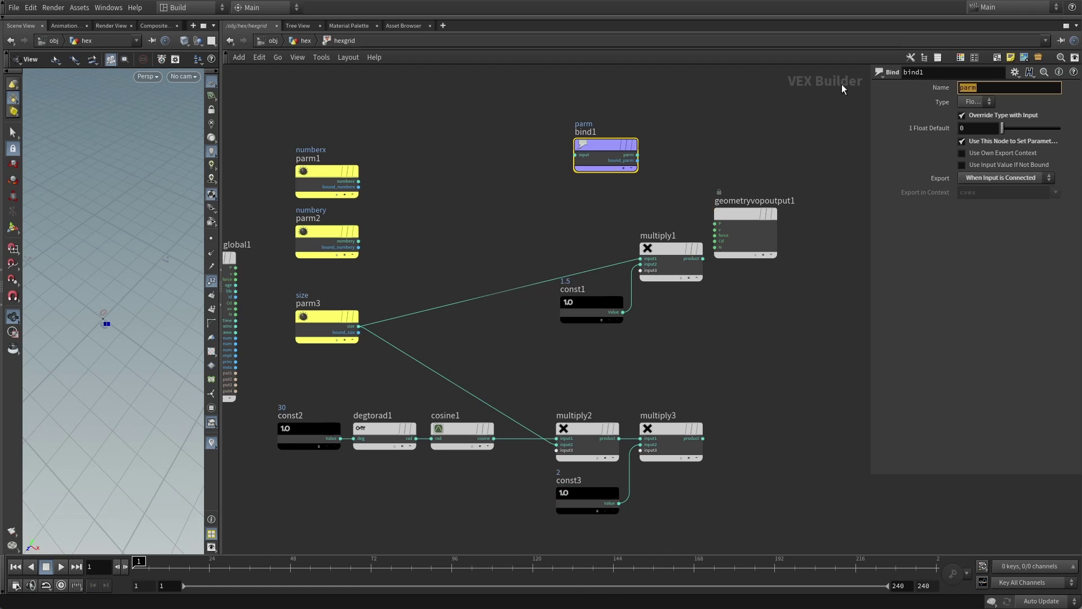
text(dbug)
key(Return)
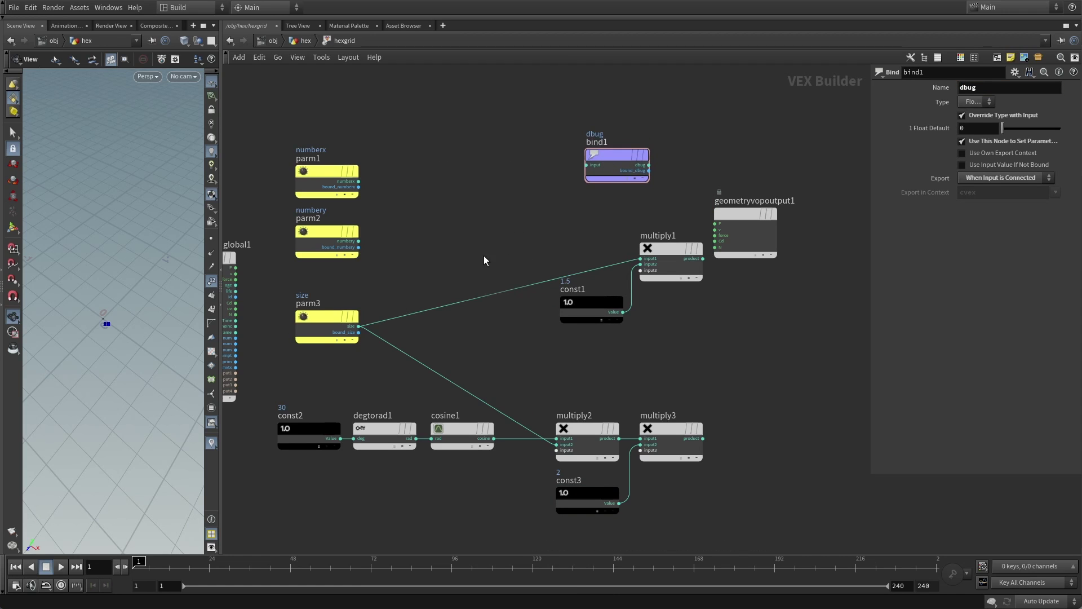
Convert the point number to float with an inttofloat1 node and wire its fval into bind1
middle_drag(415, 237, 586, 227)
click(331, 327)
click(757, 154)
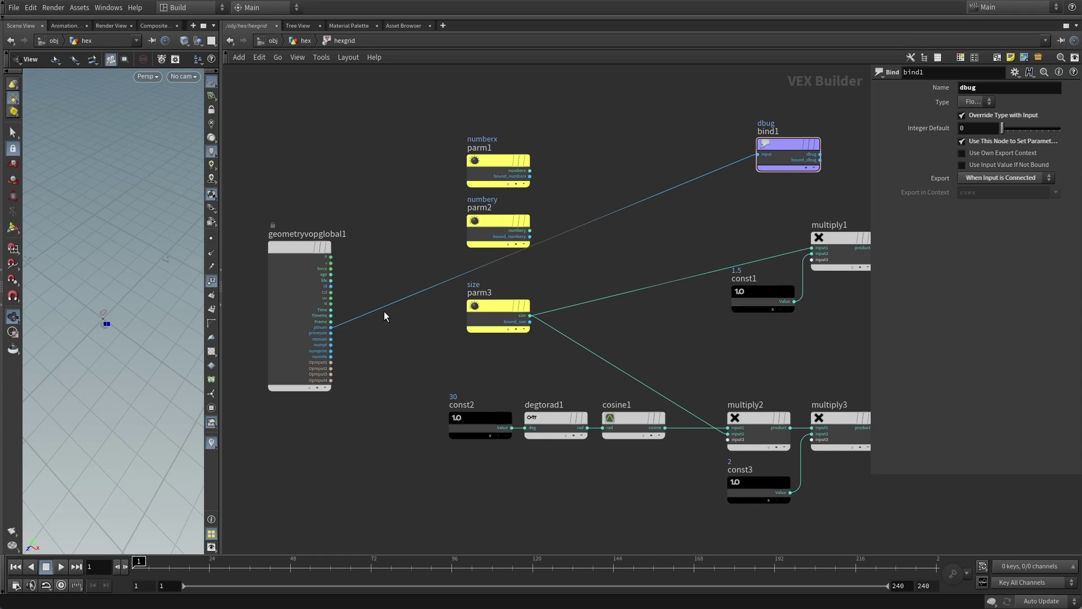
key(ctrl+z)
key(Tab)
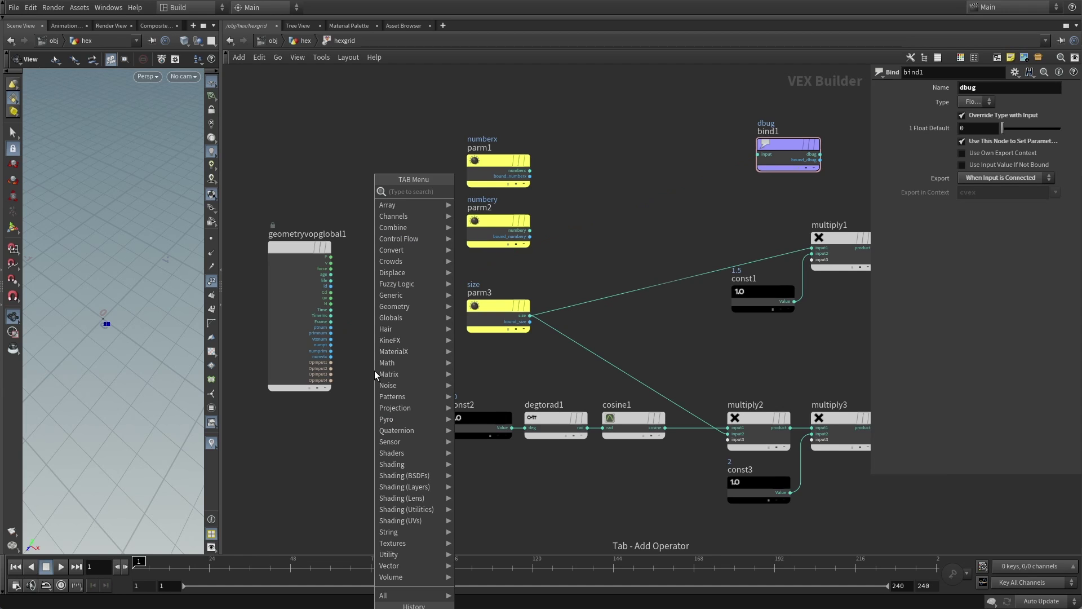
text(integer)
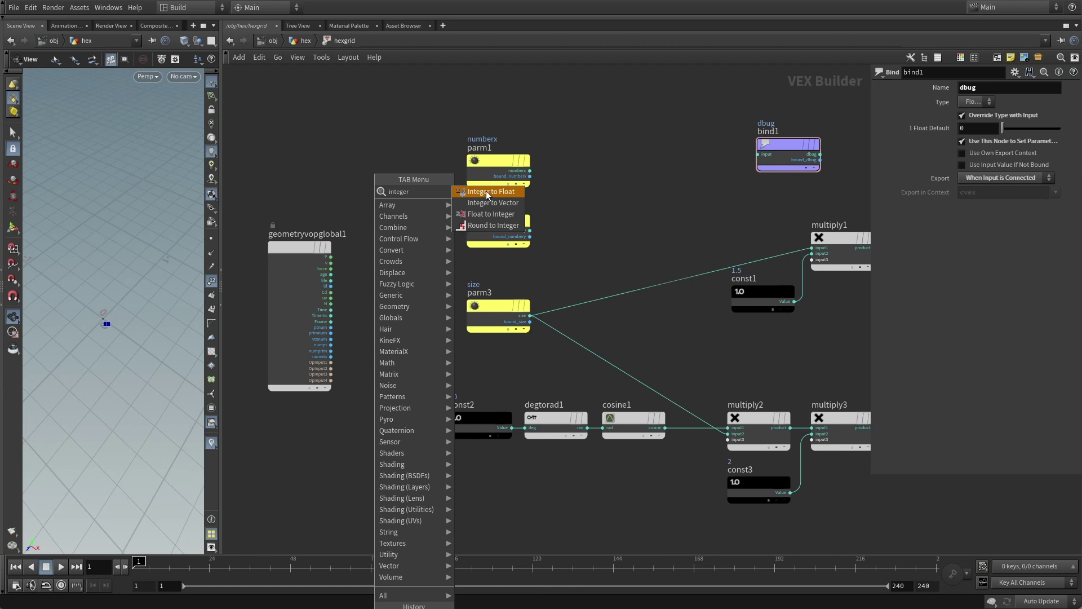
click(488, 192)
click(395, 331)
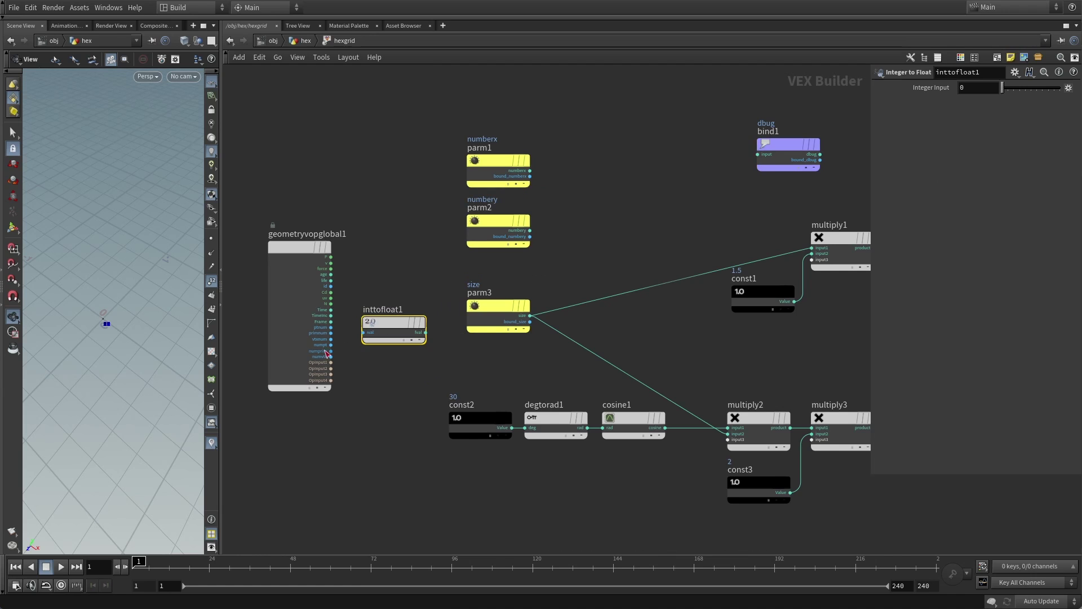
click(331, 332)
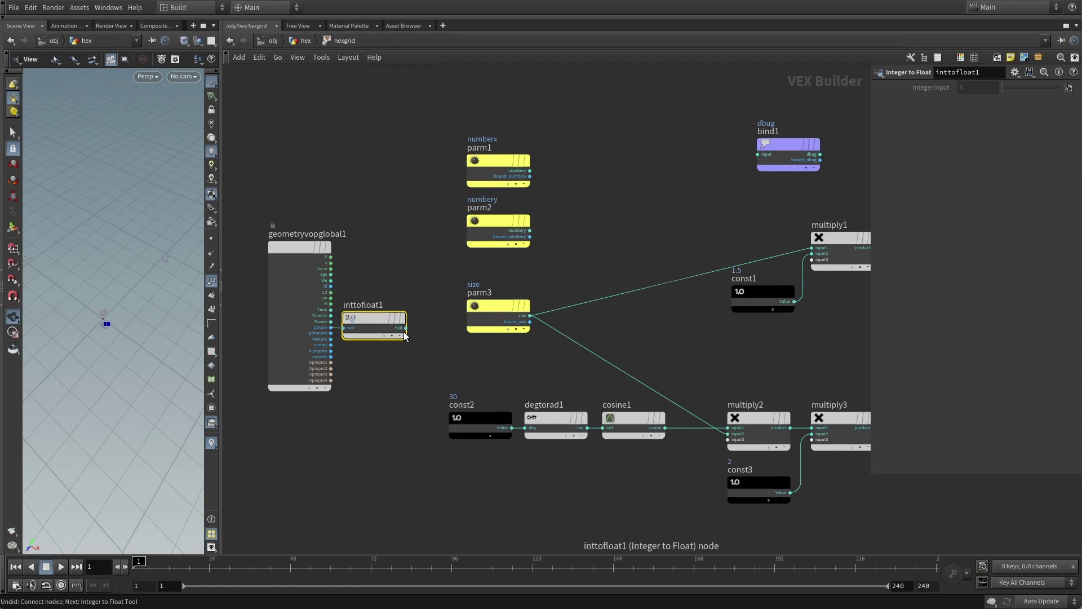
click(406, 327)
click(757, 154)
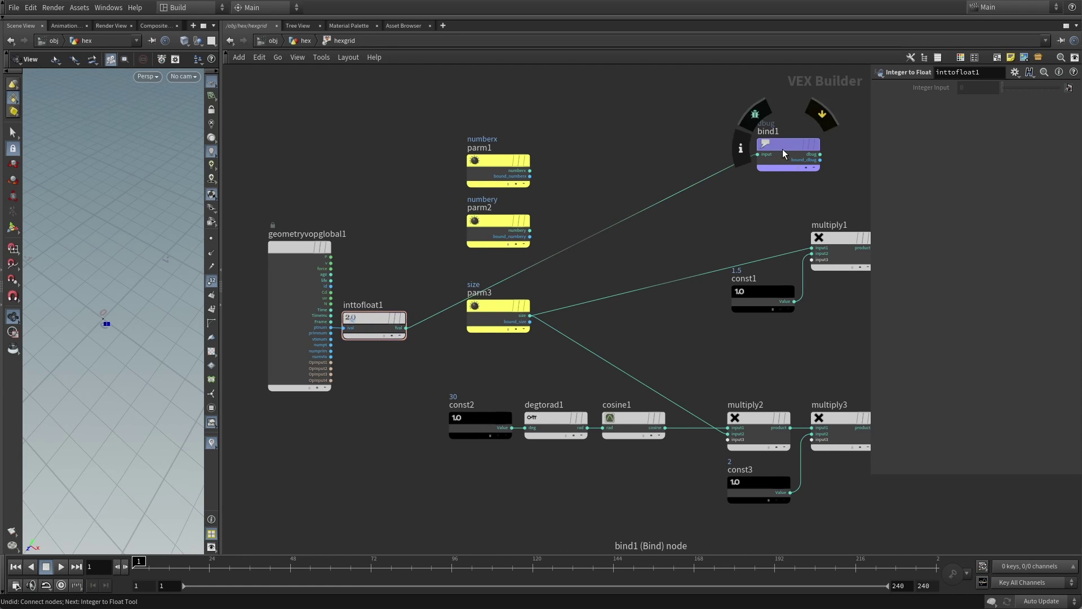
Check the dbug values in the Geometry Spreadsheet, then return to the Scene View
drag(221, 98, 372, 98)
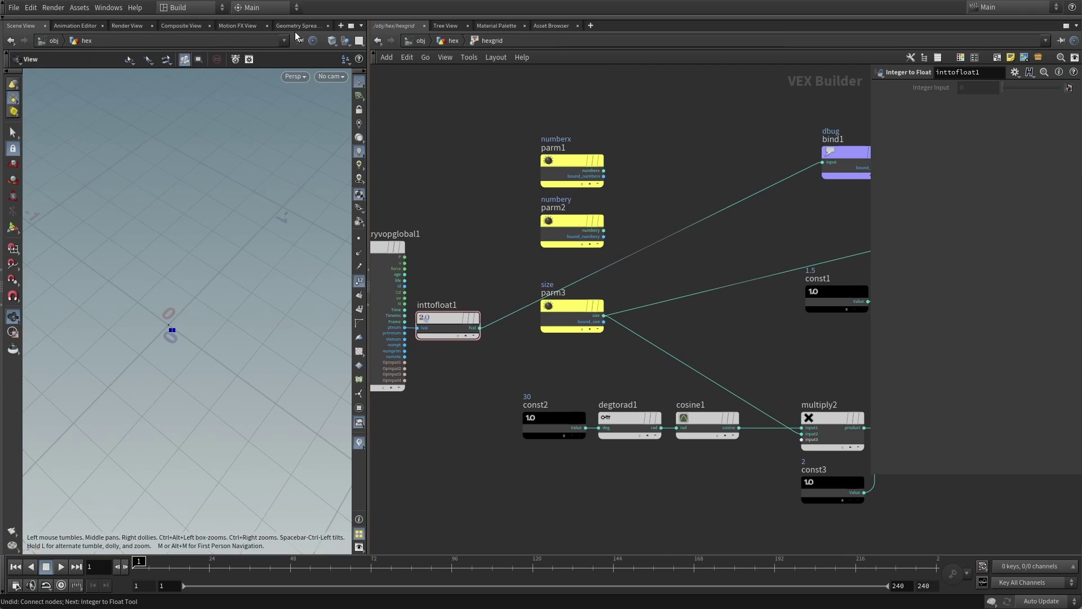
click(299, 25)
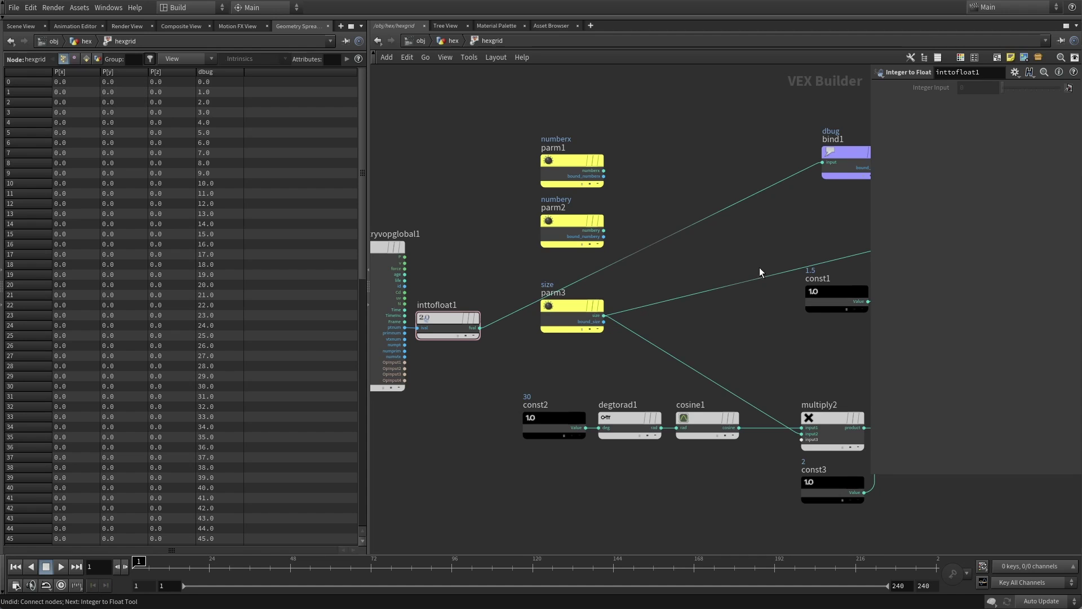
click(23, 27)
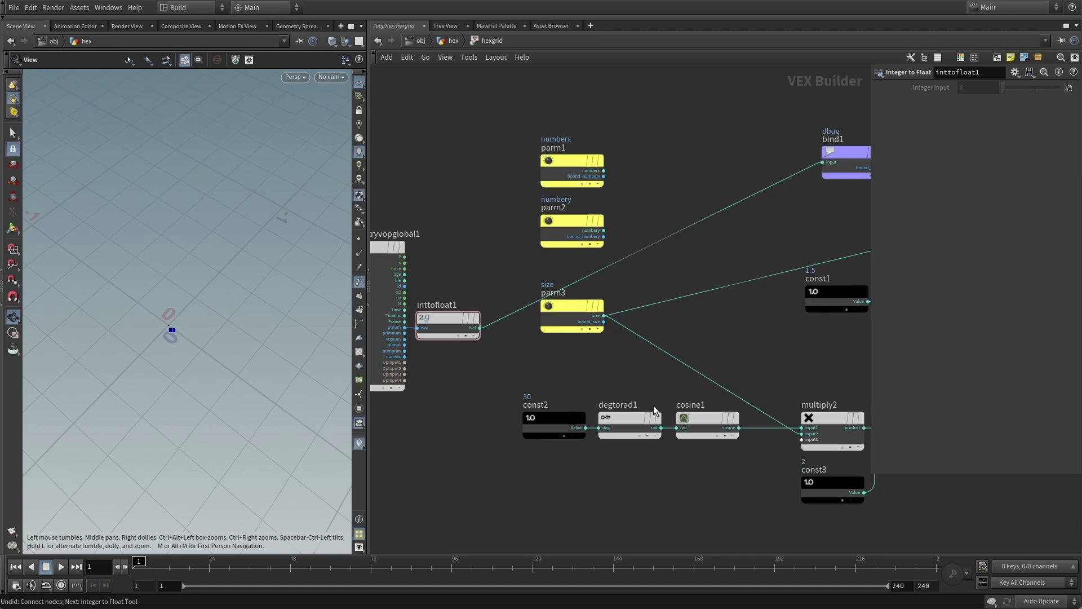
Add multiply4 multiplying inttofloat1's float point number by multiply3's product
middle_drag(804, 353, 692, 332)
right_drag(679, 321, 648, 352)
middle_drag(688, 339, 599, 343)
key(Tab)
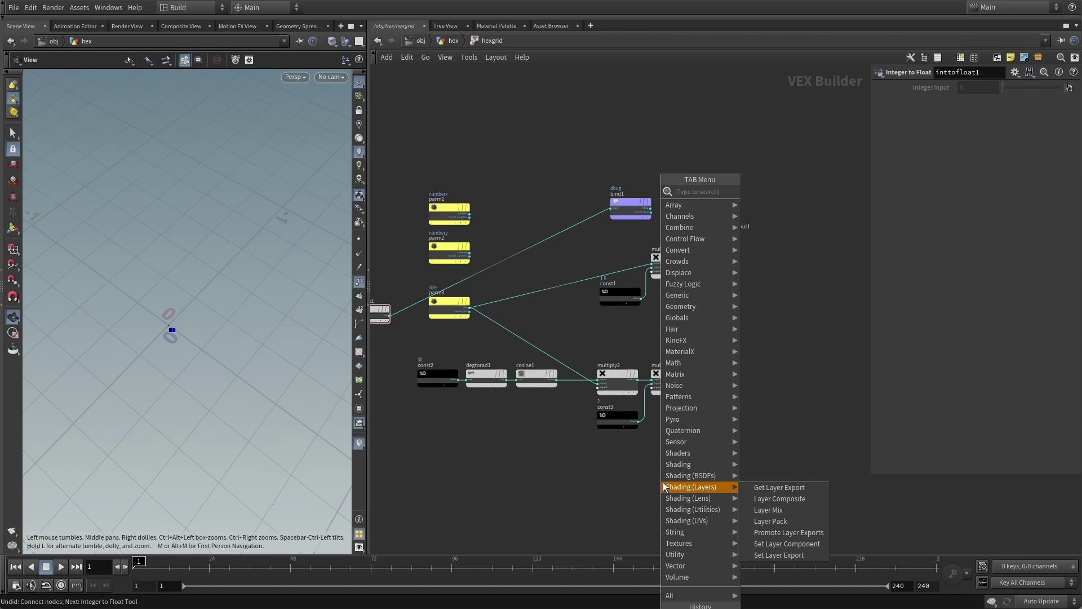
text(mult)
key(Return)
click(772, 377)
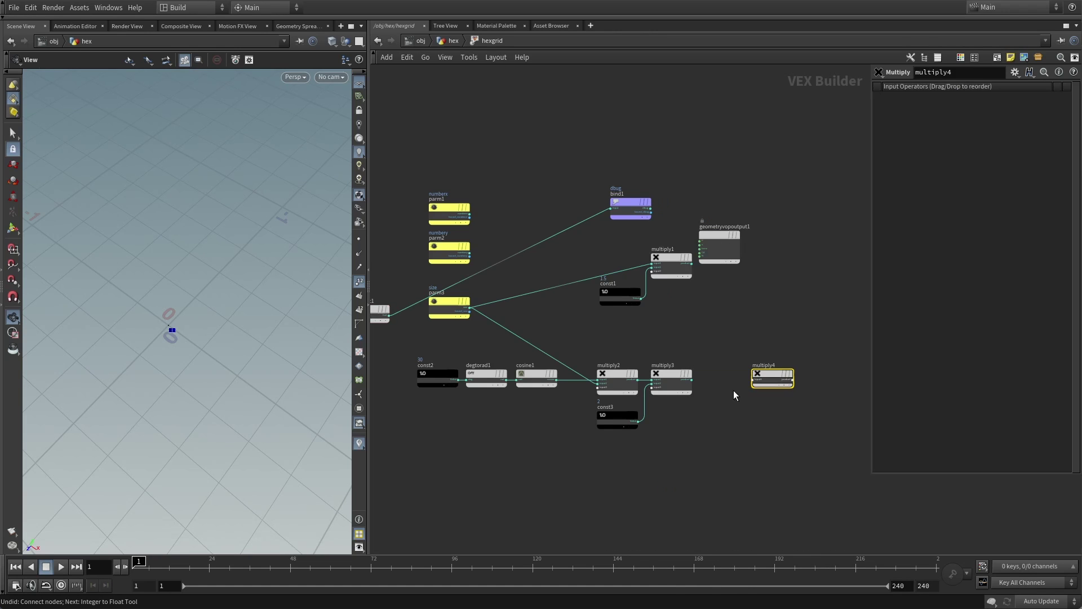
click(389, 315)
click(753, 379)
click(692, 380)
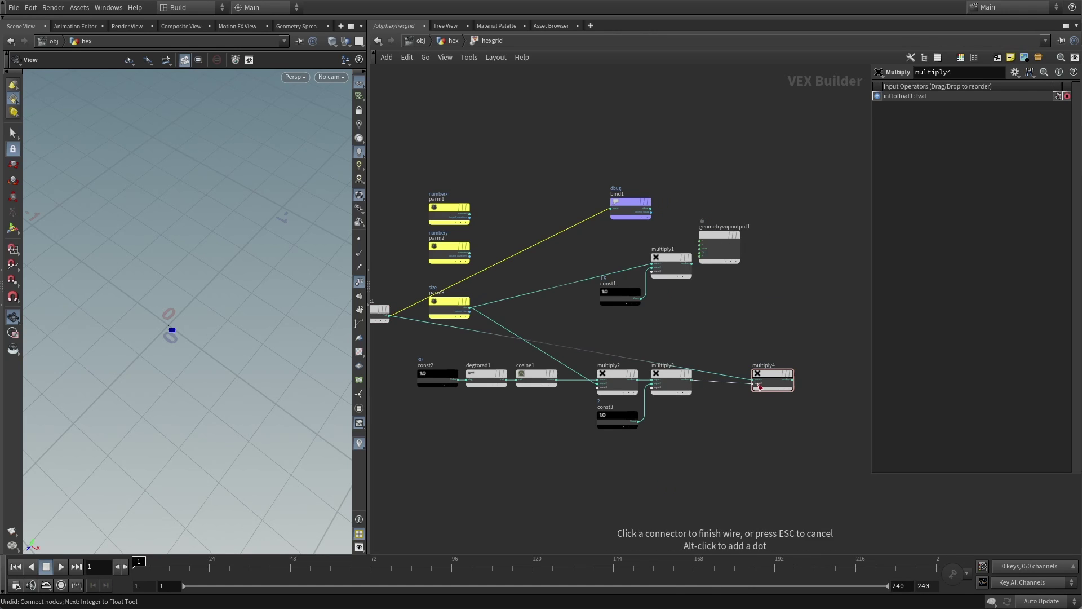
click(753, 383)
drag(772, 376, 747, 372)
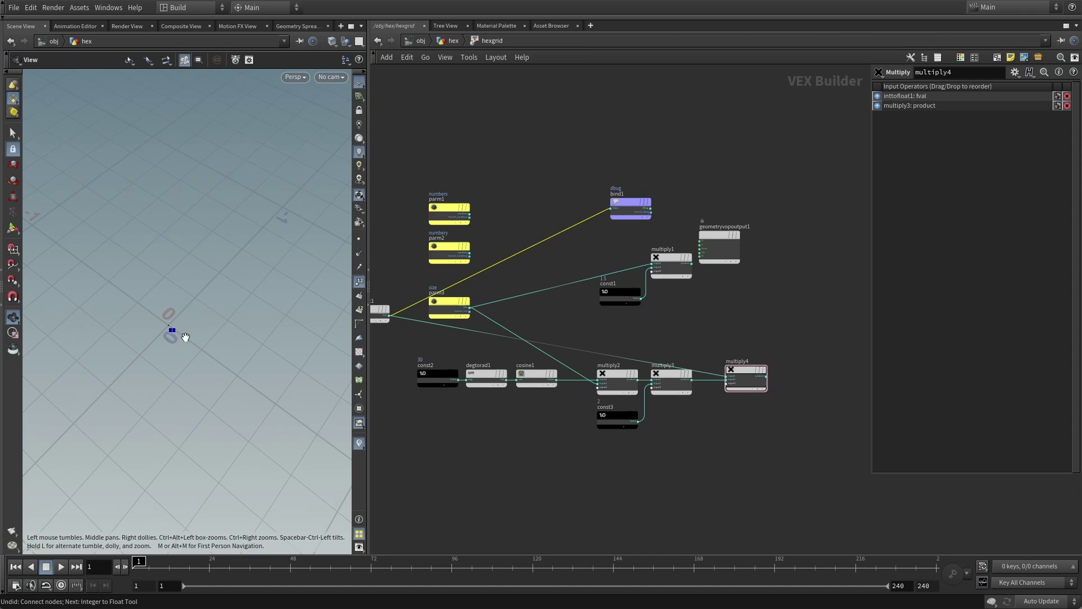
Add a Float to Vector node beside multiply4
key(Tab)
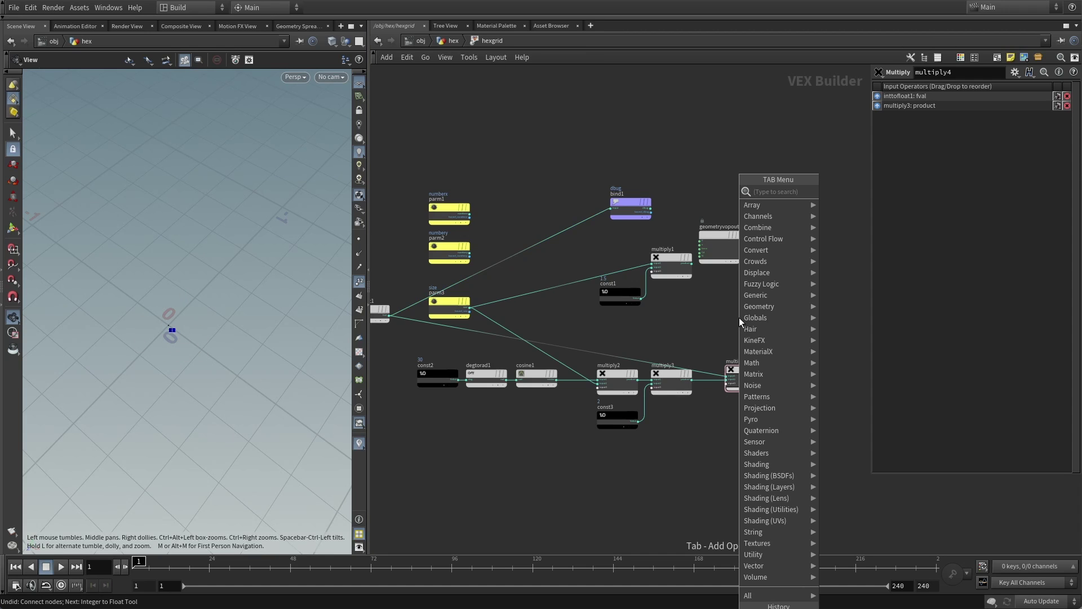
text(float)
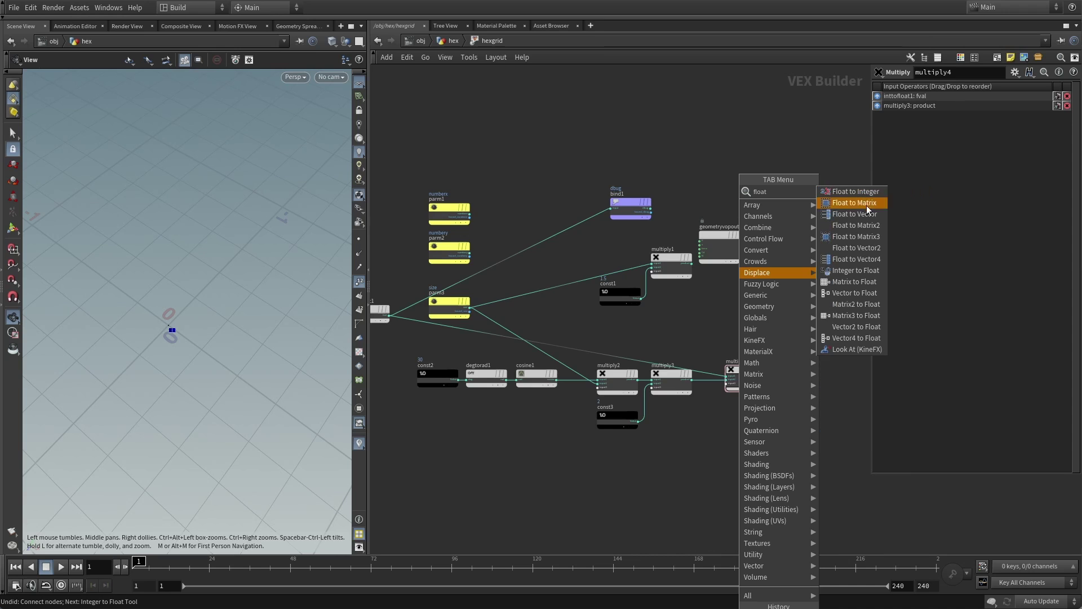
click(862, 238)
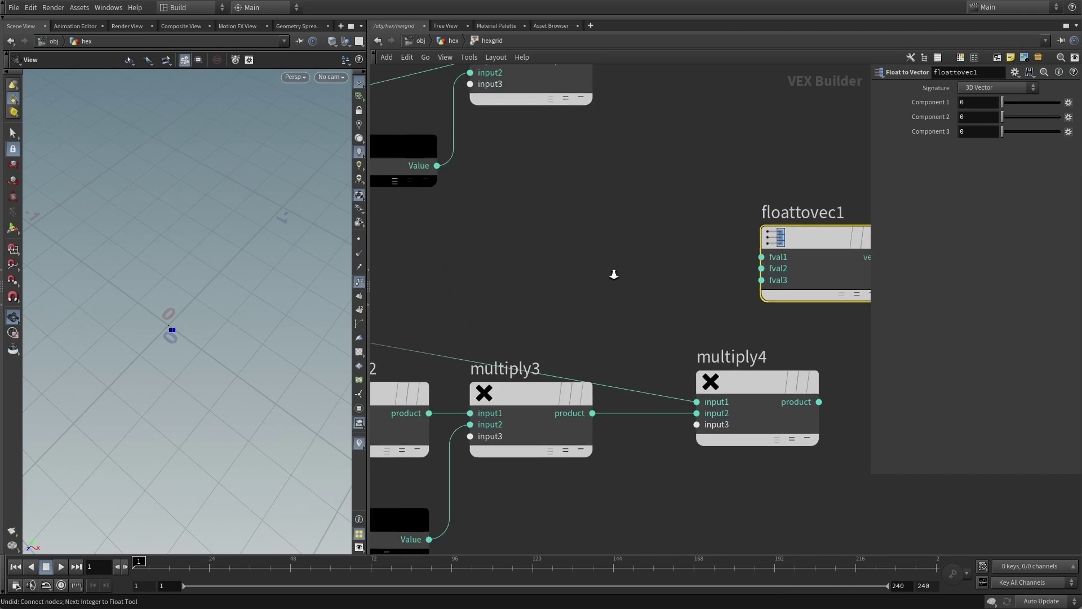
scroll(580, 303, down, 3)
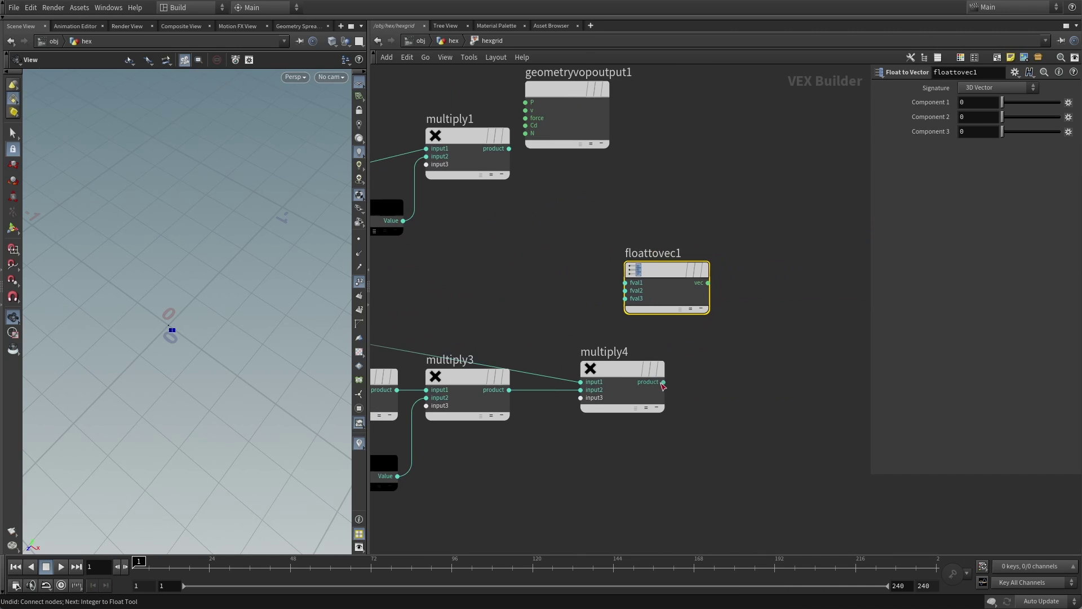
Wire multiply4's product into floattovec1's fval1 and floattovec1's vector into the output P
click(663, 382)
click(626, 283)
scroll(716, 178, down, 2)
middle_drag(701, 188, 667, 224)
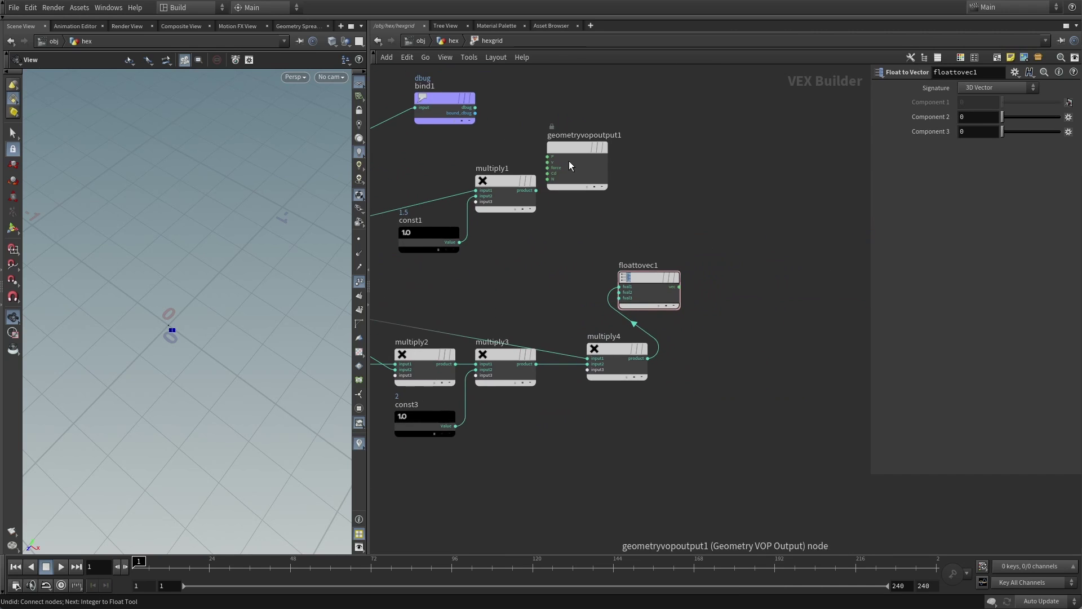
drag(574, 150, 798, 257)
drag(648, 277, 701, 248)
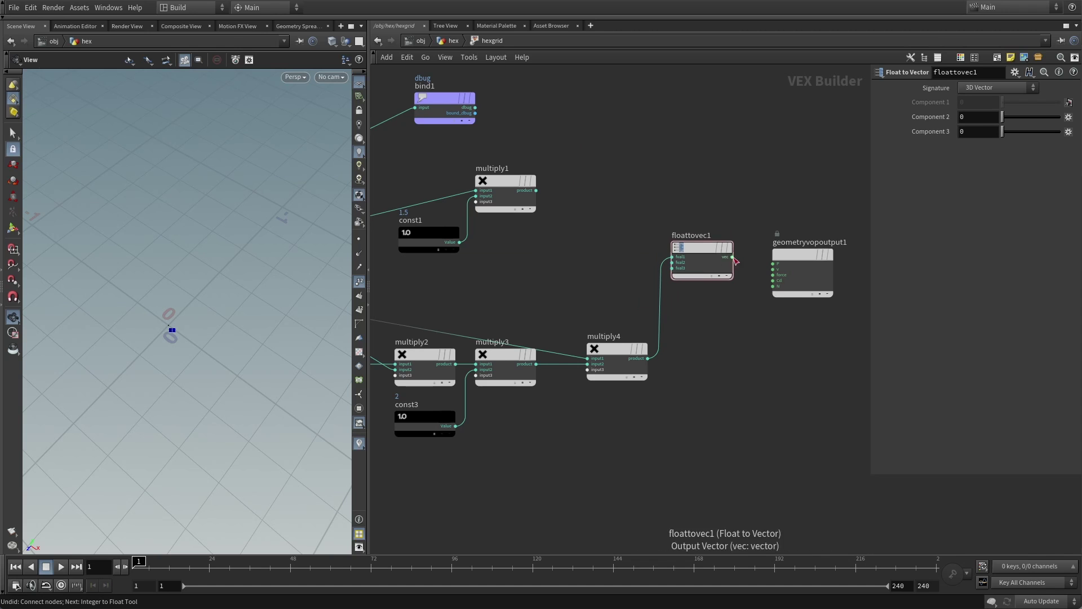
click(731, 257)
click(774, 264)
Orbit the viewport to inspect the points spread along a line
drag(196, 330, 214, 282)
drag(208, 350, 112, 325)
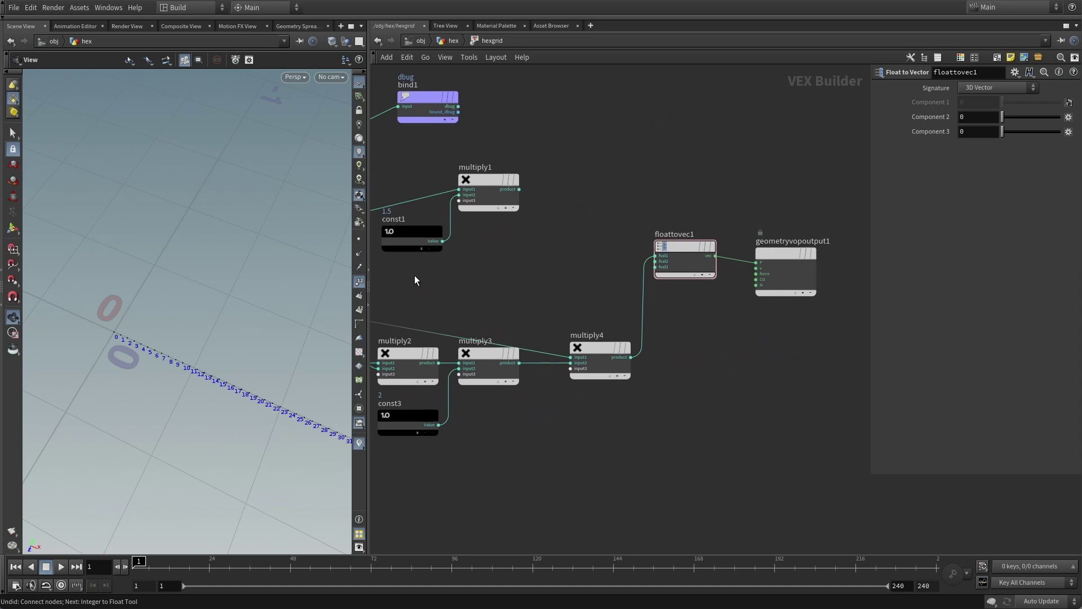
middle_drag(414, 275, 678, 312)
scroll(677, 312, down, 3)
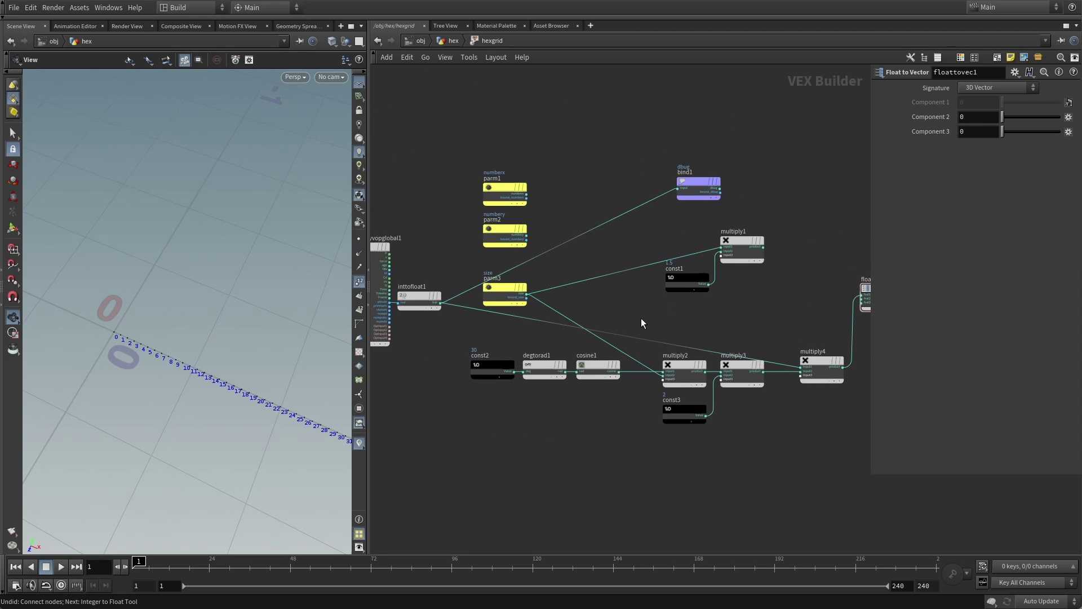
Add modulo1 taking inttofloat1's float and numberx as inputs, then show the Geometry Spreadsheet
scroll(620, 315, up, 3)
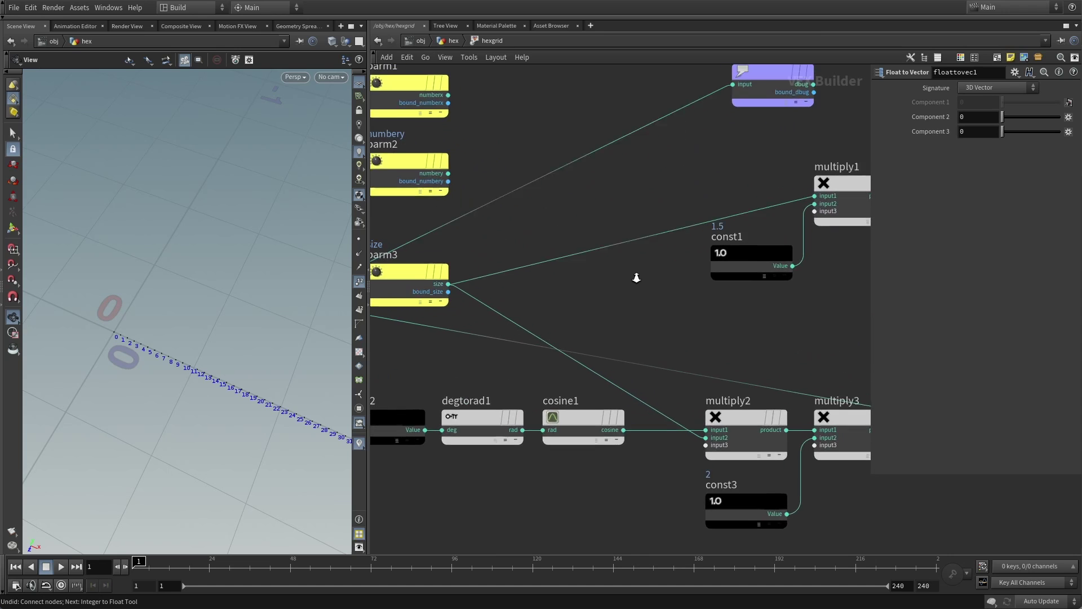
key(Tab)
text(mod)
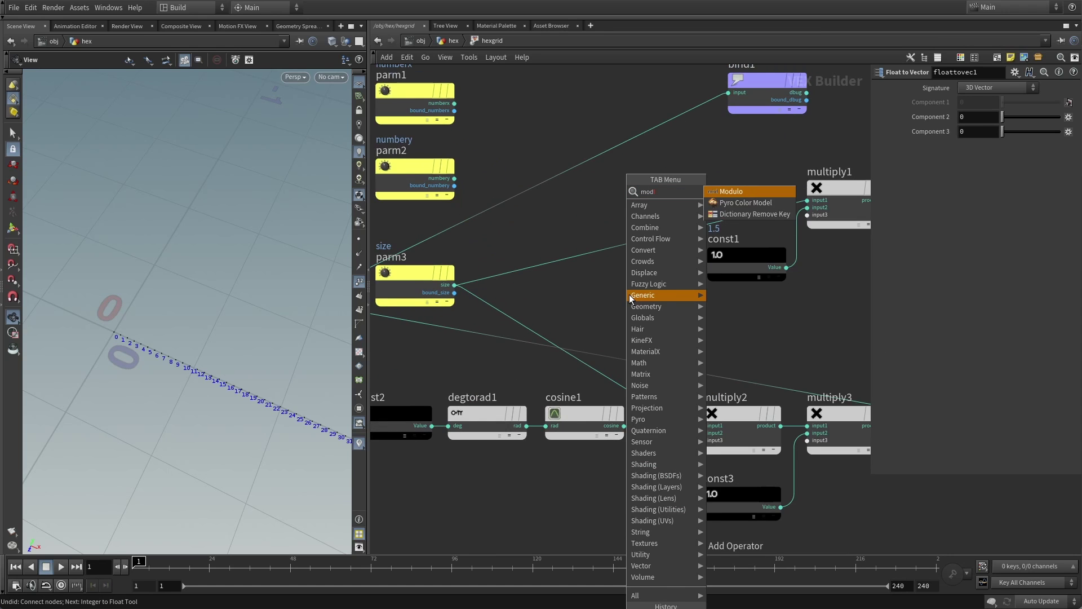
click(744, 191)
click(652, 323)
scroll(652, 323, down, 3)
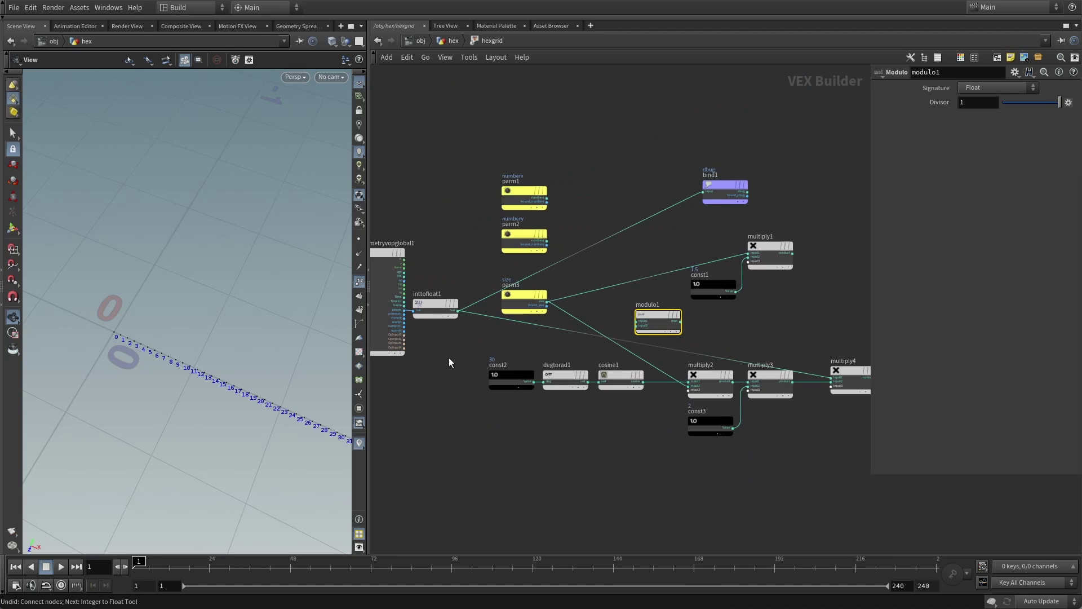
click(461, 312)
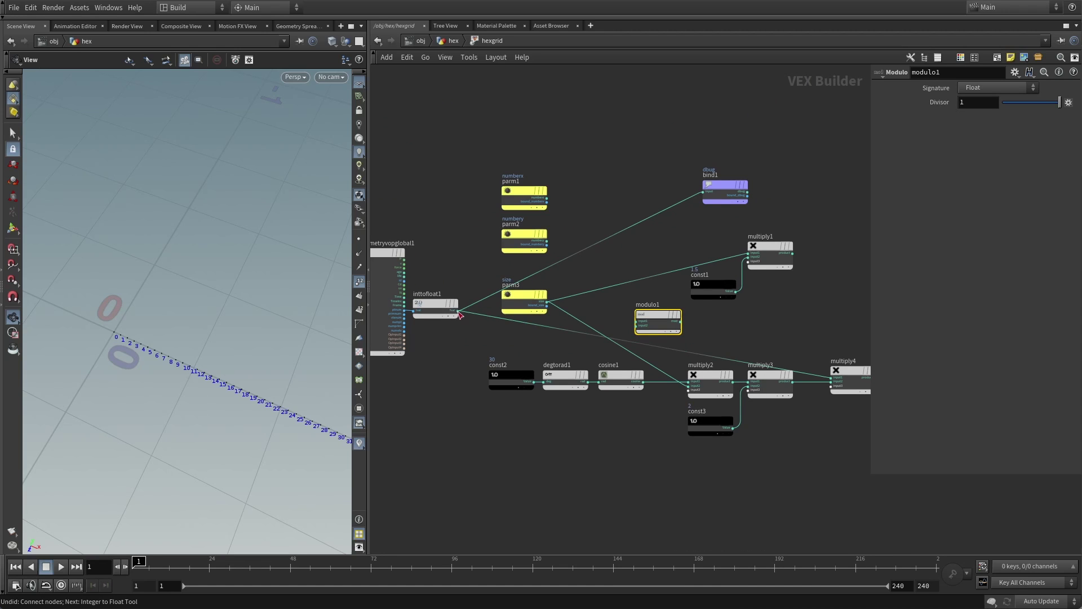
click(660, 334)
drag(654, 321, 651, 313)
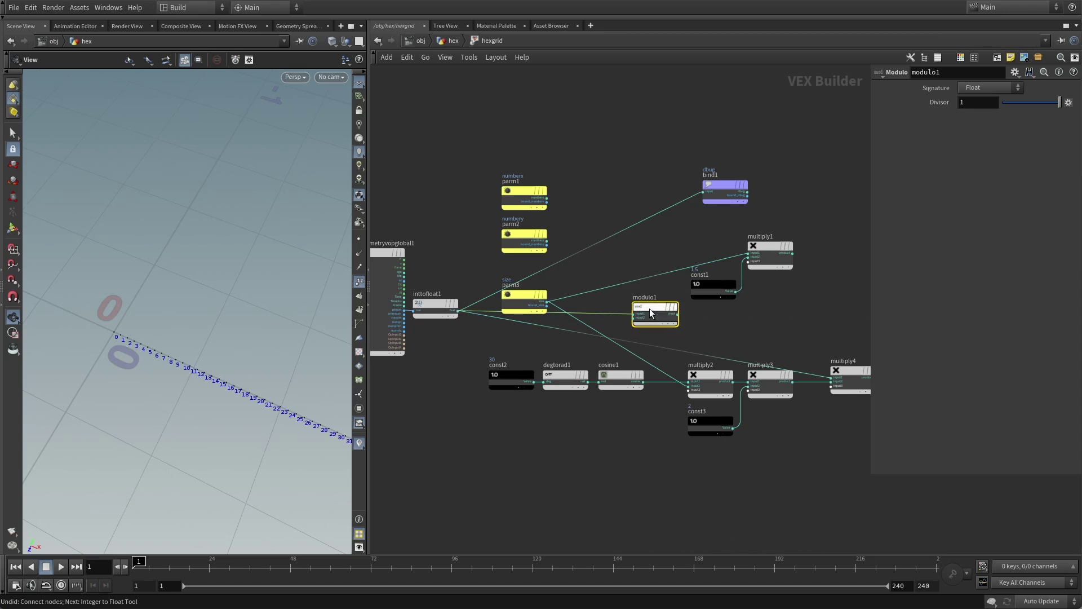
click(547, 198)
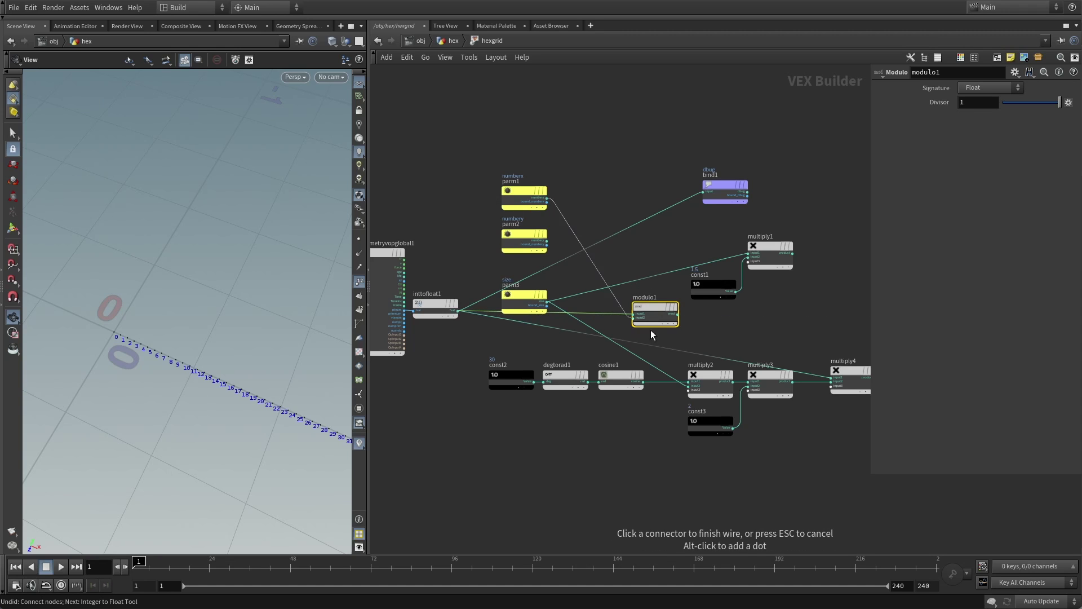
click(636, 323)
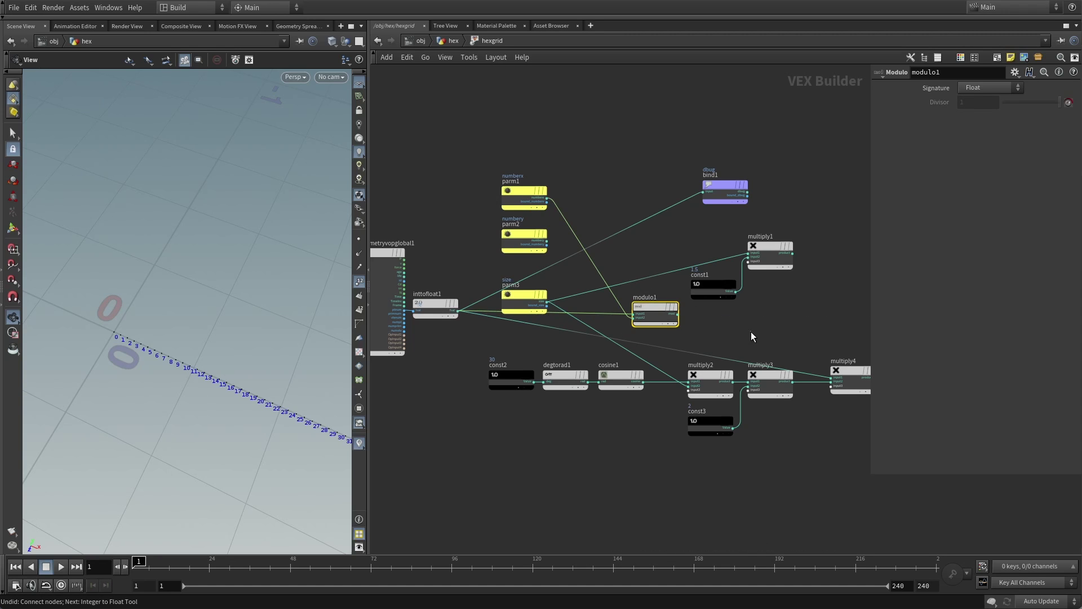
middle_drag(751, 337, 684, 326)
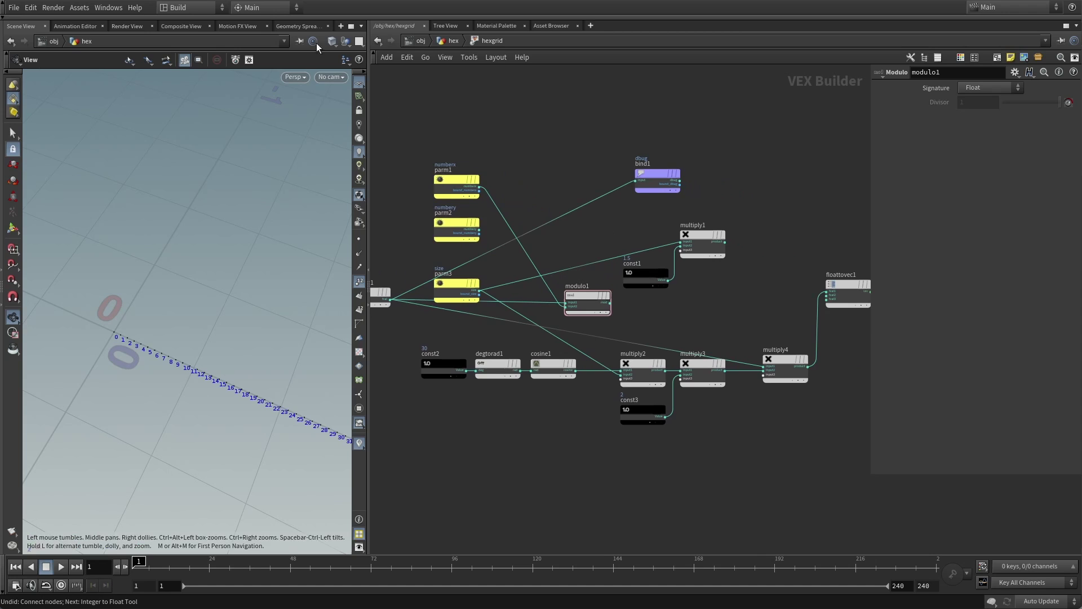
click(302, 26)
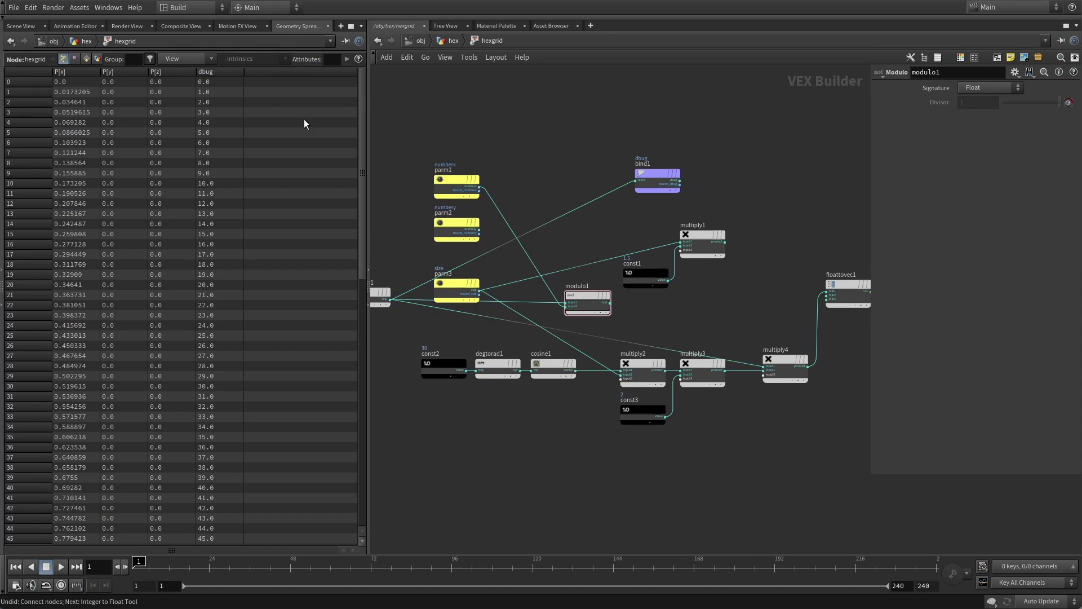
Feed modulo1's result into the dbug bind and multiply4's first input, then return to Scene View
click(610, 305)
click(645, 176)
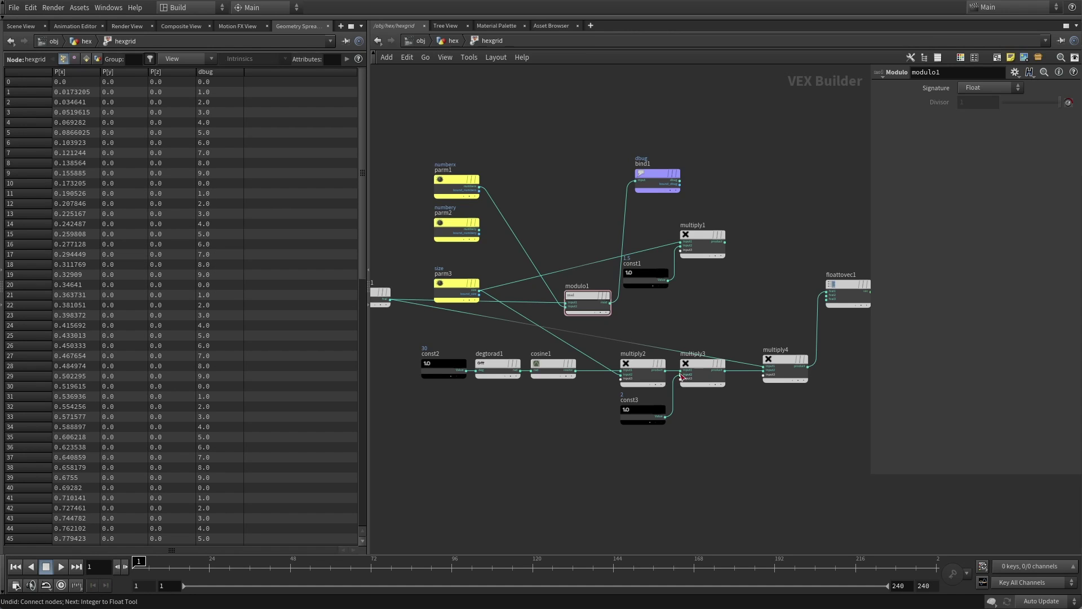
middle_drag(400, 351, 374, 352)
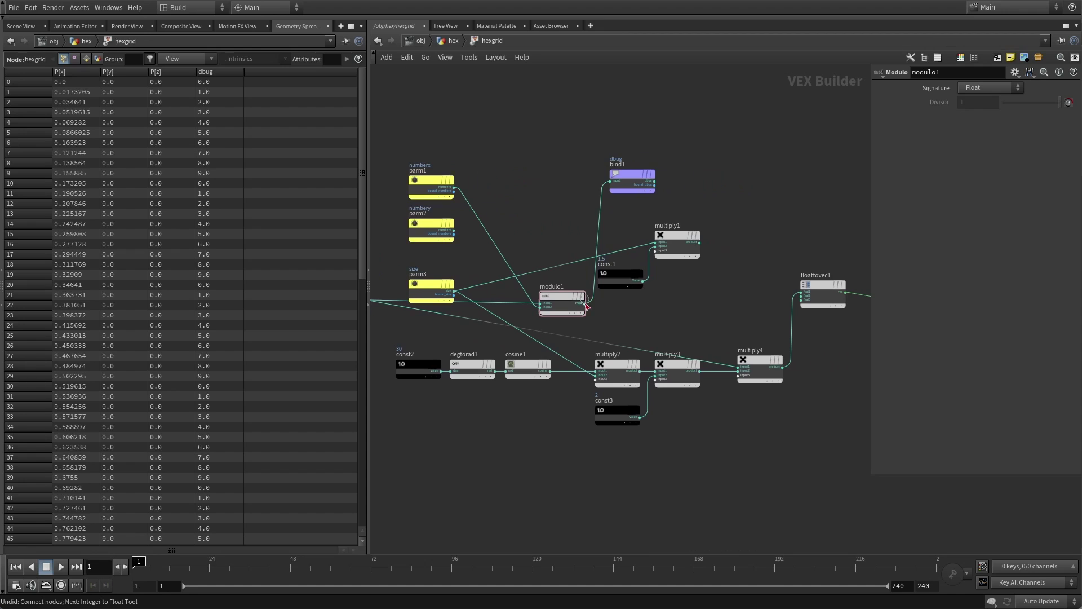
click(586, 304)
click(742, 369)
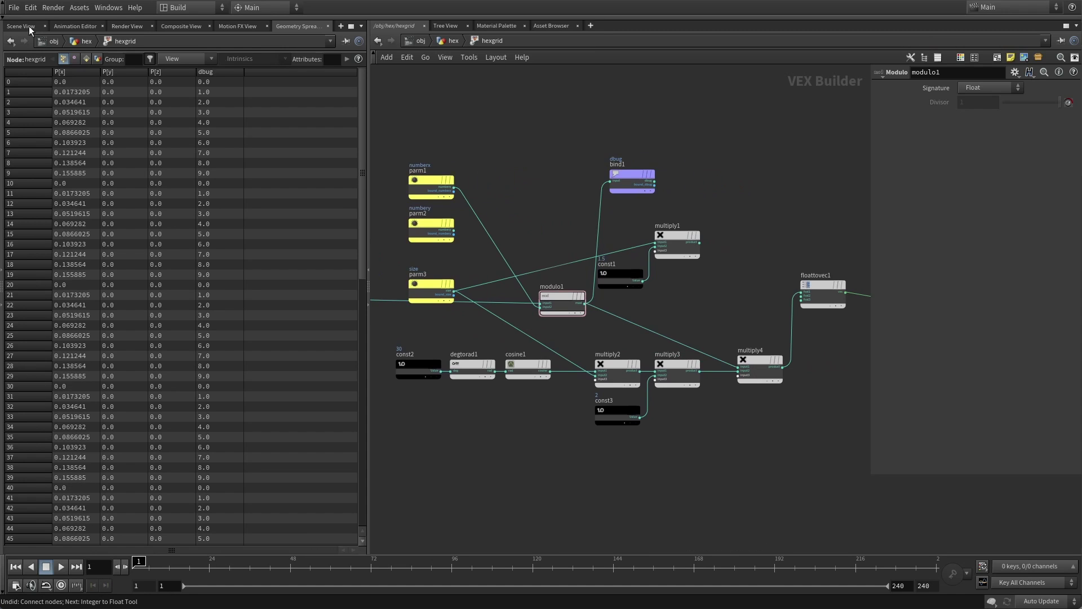
click(25, 26)
scroll(161, 344, up, 10)
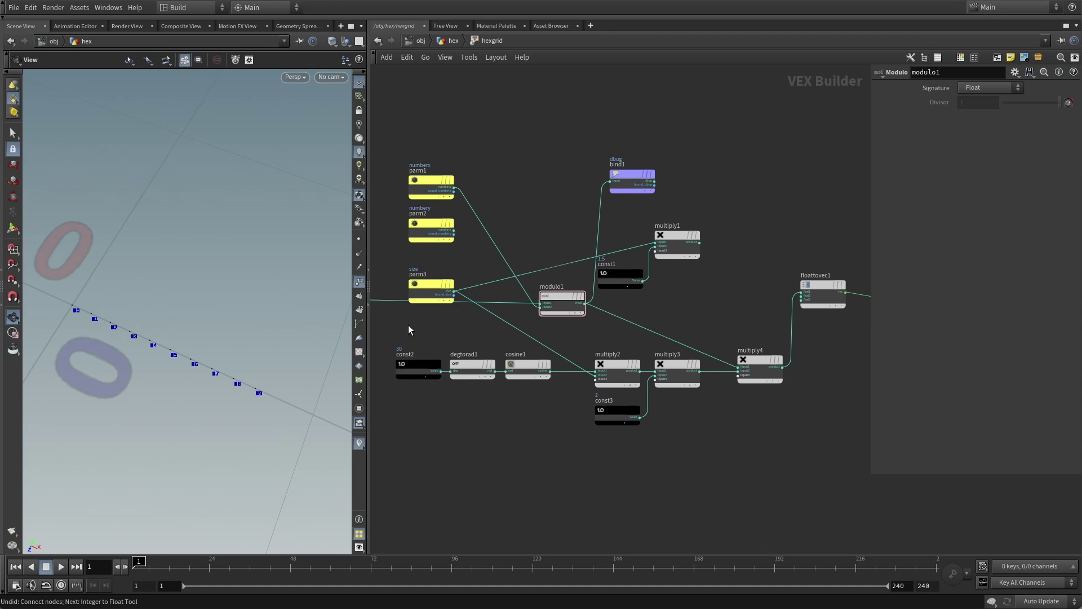
Add divide1 dividing inttofloat1's float point number by numberx
middle_drag(409, 326, 473, 336)
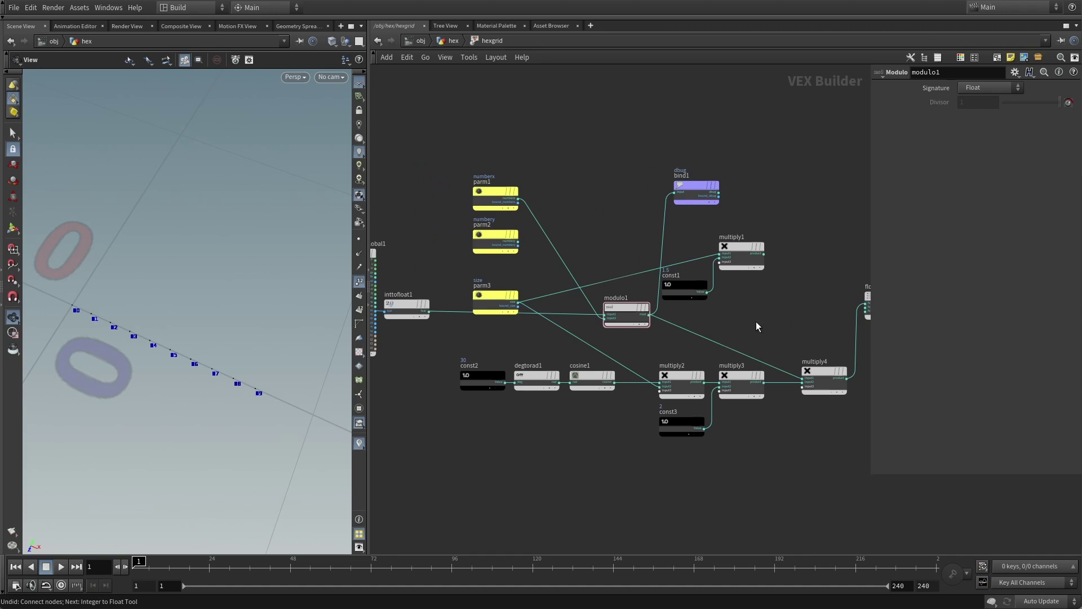
key(Tab)
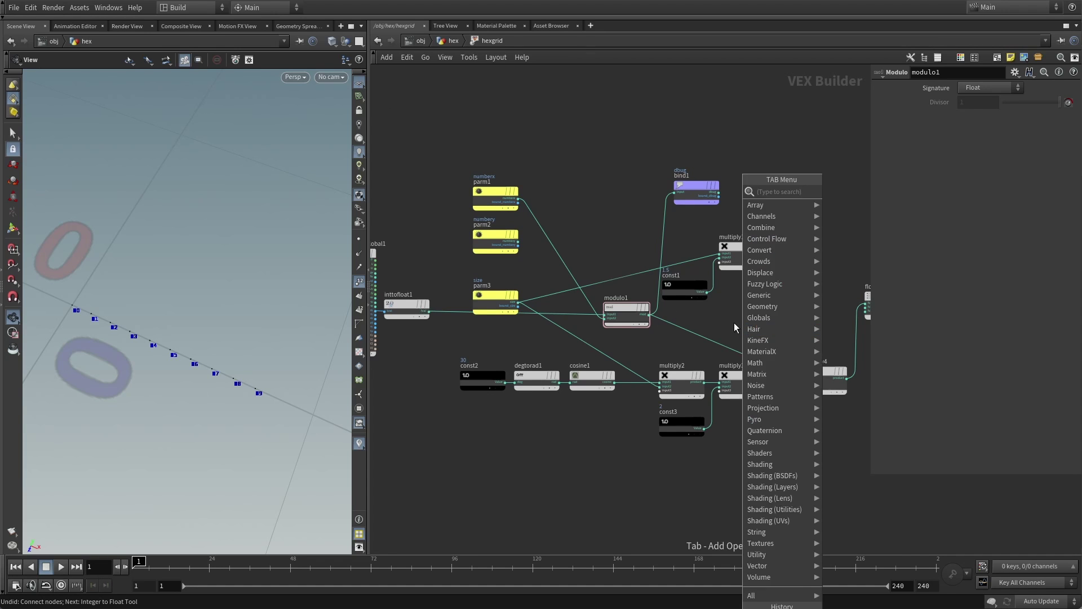
text(divid)
key(Return)
scroll(420, 338, up, 3)
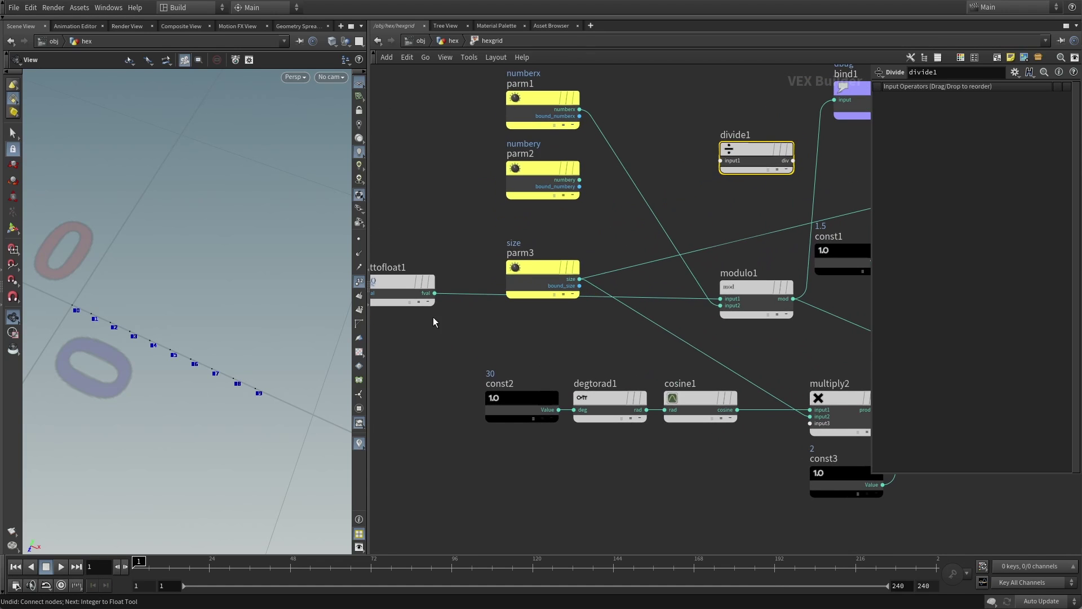
click(434, 294)
click(720, 161)
key(h)
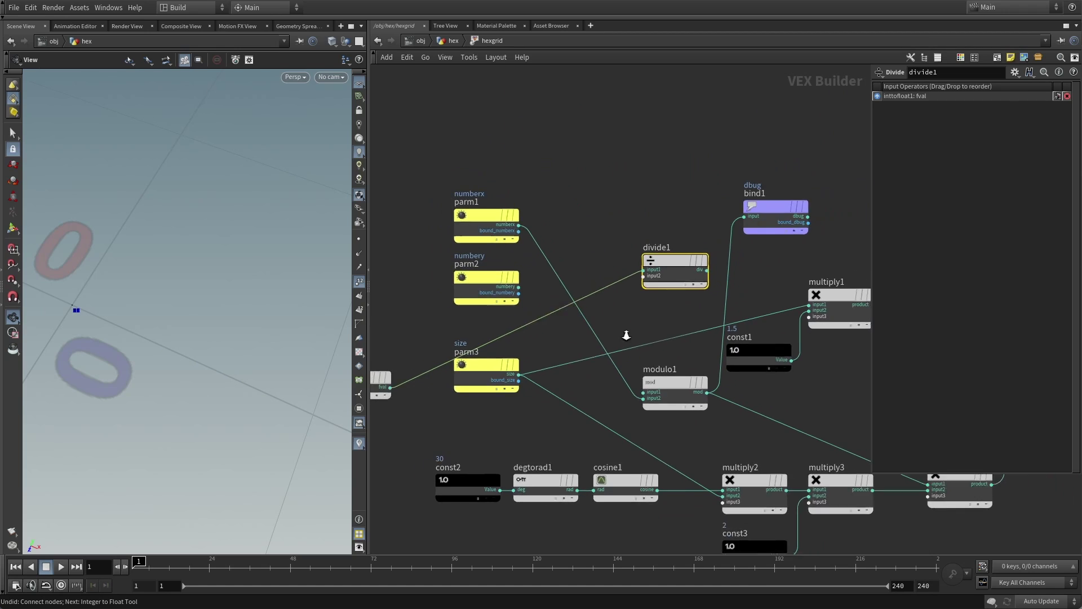
click(508, 234)
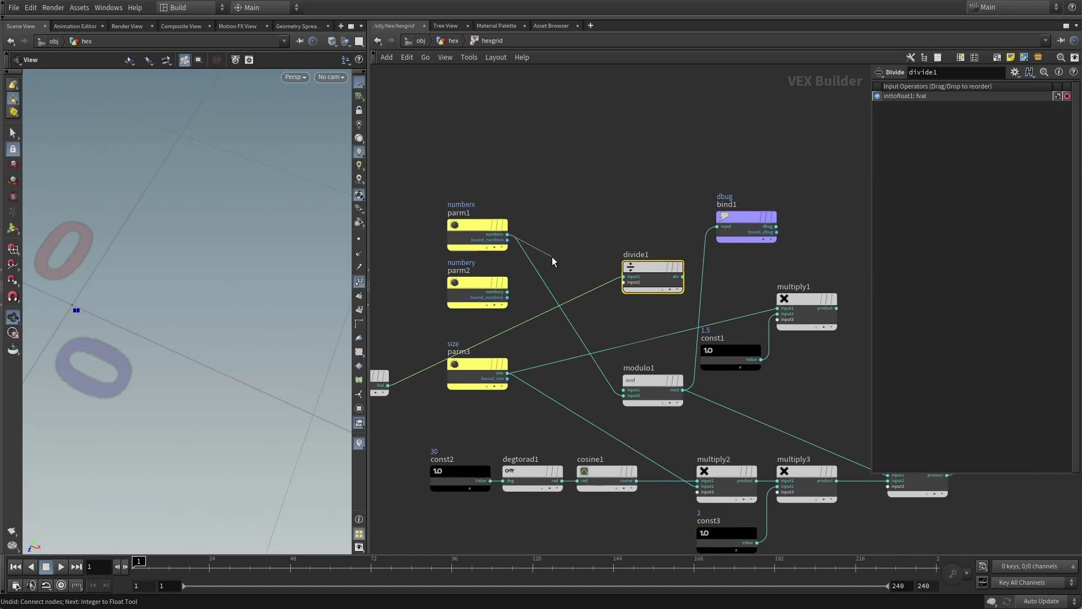
click(673, 280)
Feed divide1's result into dbug and view it rising by 0.1 per point in the spreadsheet
click(684, 277)
click(717, 226)
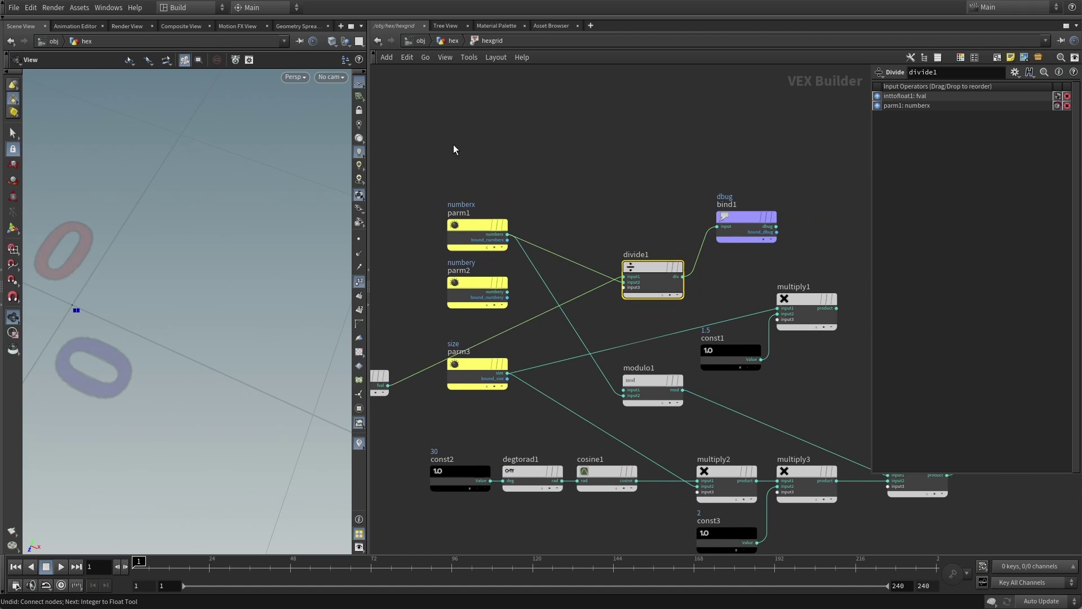
click(298, 26)
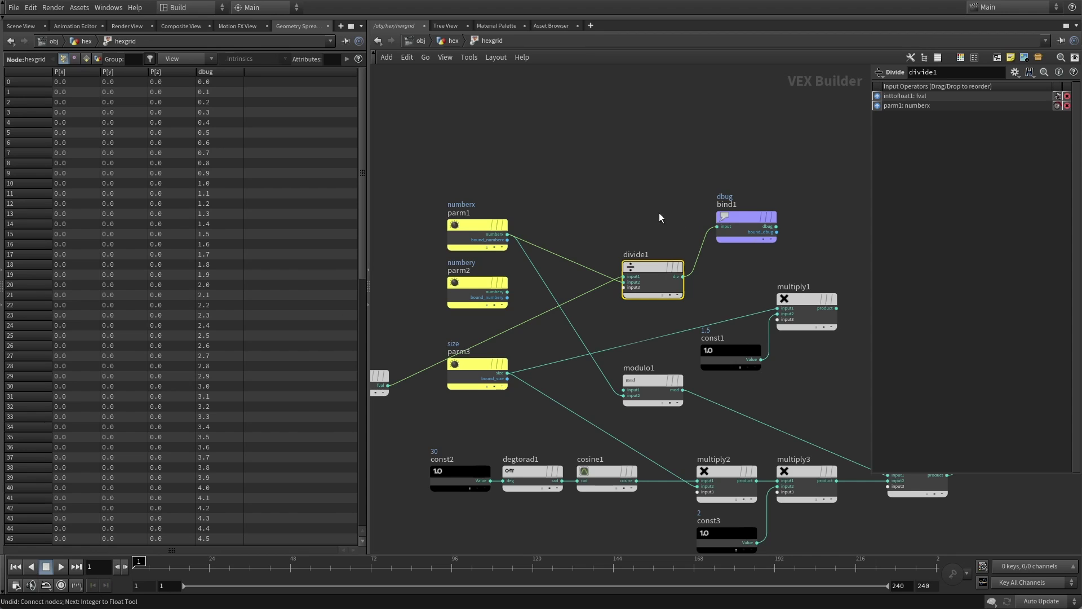
Insert a Floor node on the divide1→bind1 wire, then return to the Scene View
key(Tab)
text(flo)
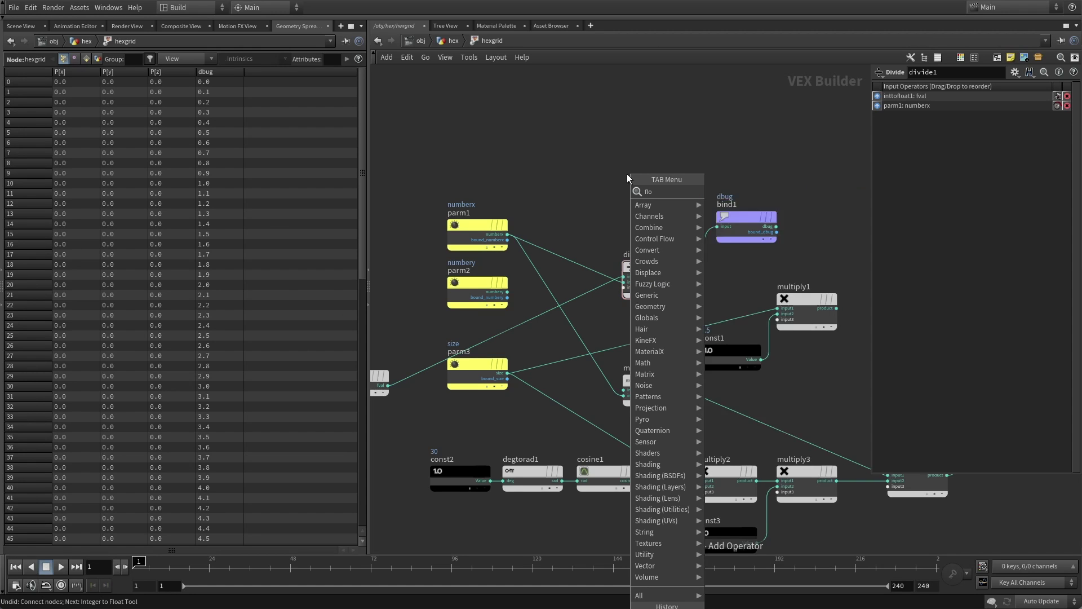
text(or)
drag(671, 174, 729, 273)
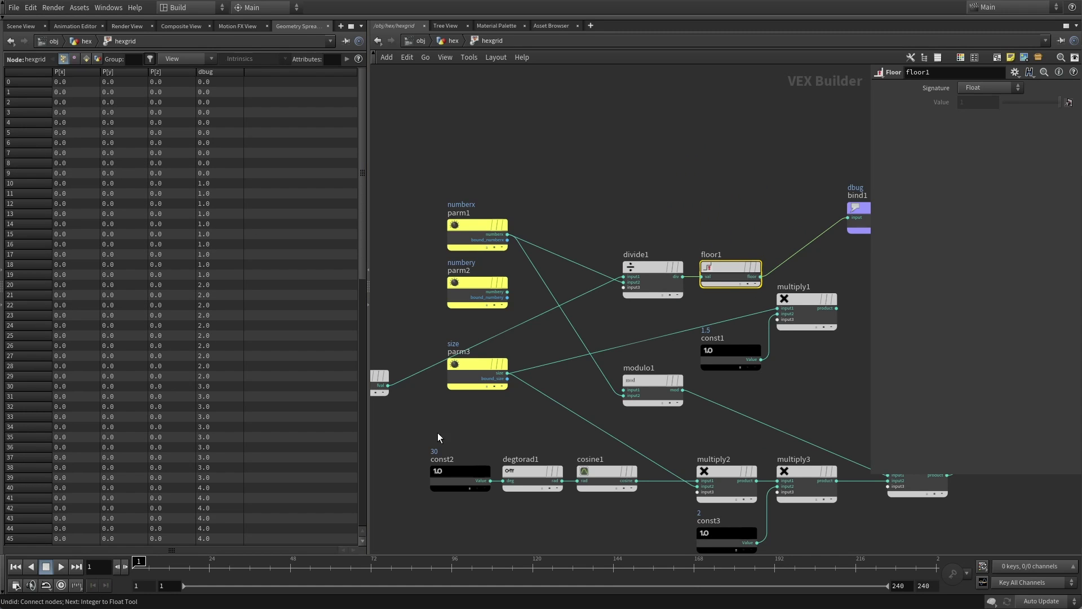
middle_drag(764, 225, 629, 210)
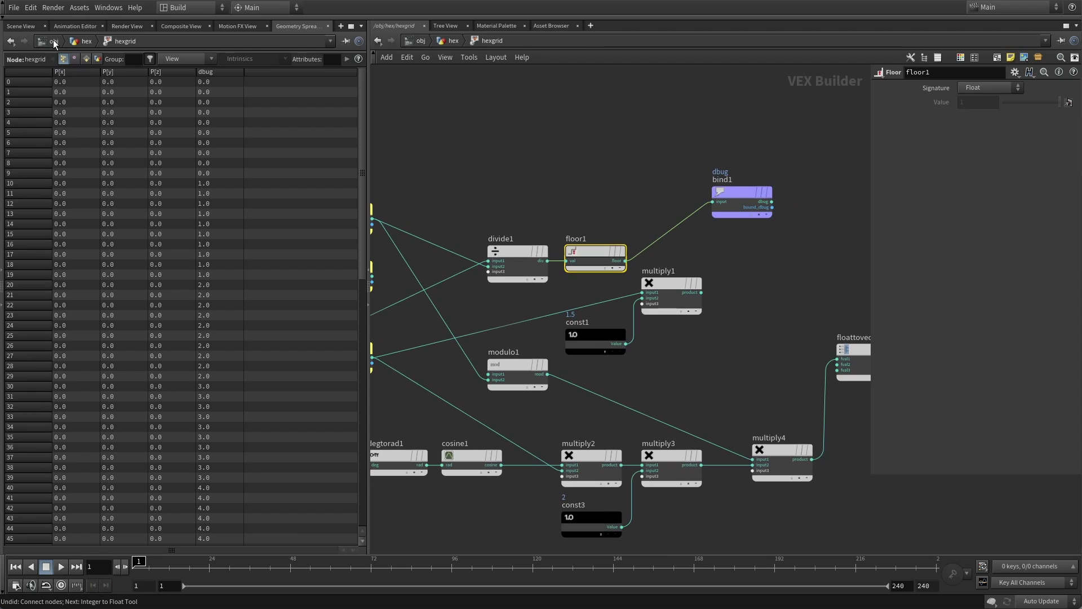
click(21, 26)
Duplicate multiply1 as multiply5 and tidy multiply1 and const1 positions
middle_drag(799, 322, 766, 316)
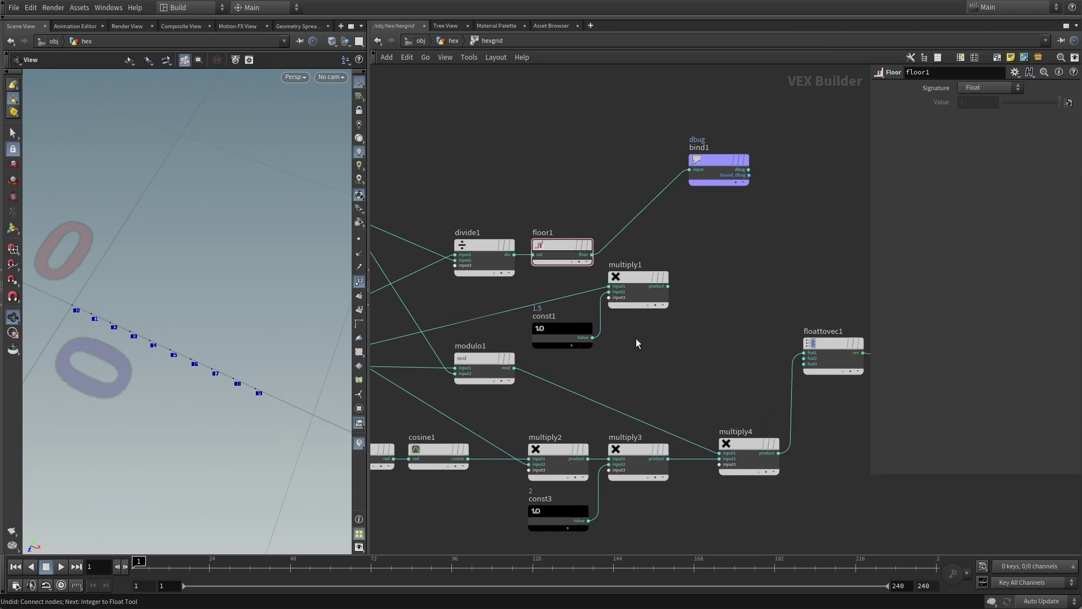
scroll(637, 347, down, 1)
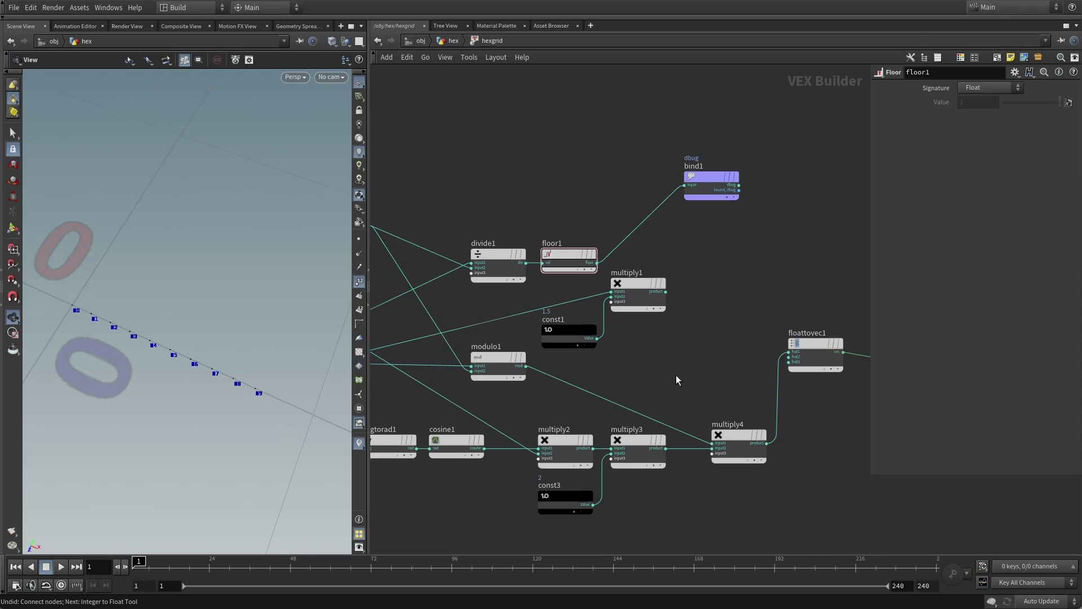
alt+drag(644, 282, 736, 253)
click(729, 361)
drag(641, 284, 644, 299)
drag(564, 336, 572, 332)
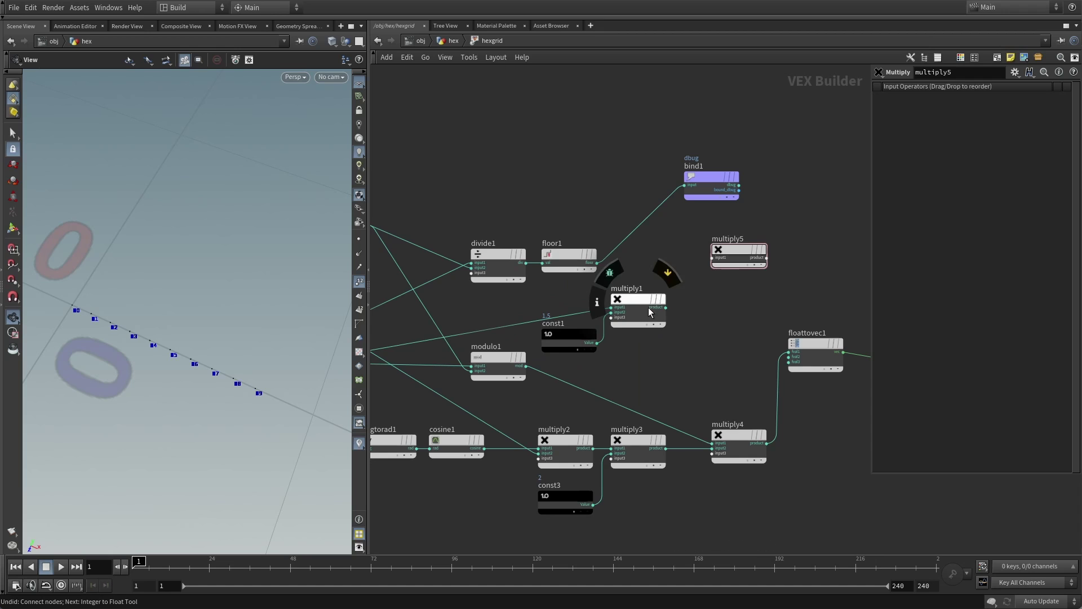
Multiply floor1 by multiply1's product in multiply5 and feed it into floattovec1's fval3
drag(597, 263, 714, 259)
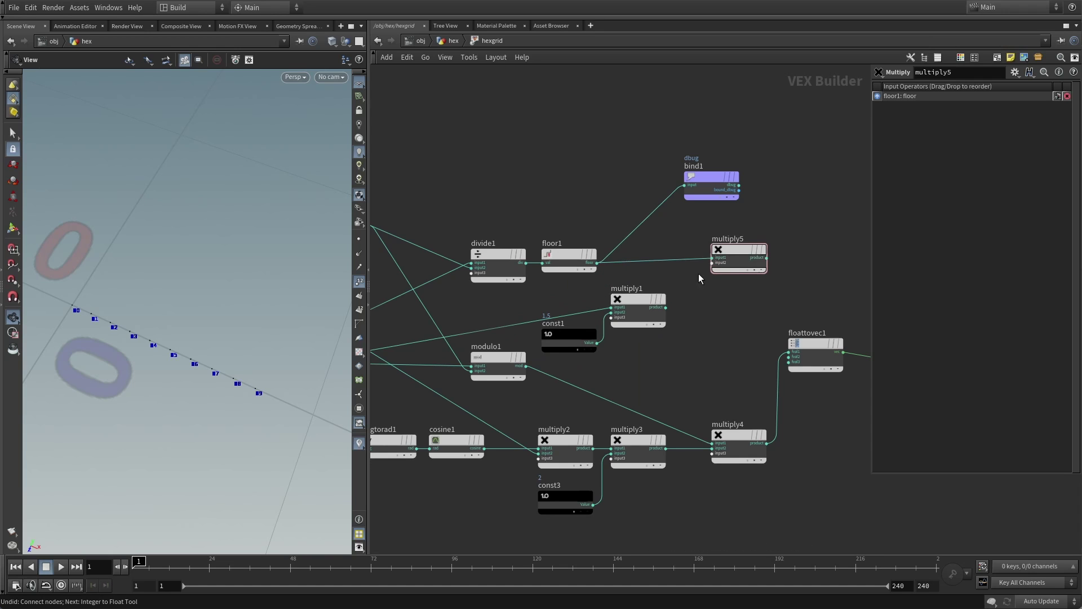
click(665, 307)
click(713, 262)
click(766, 257)
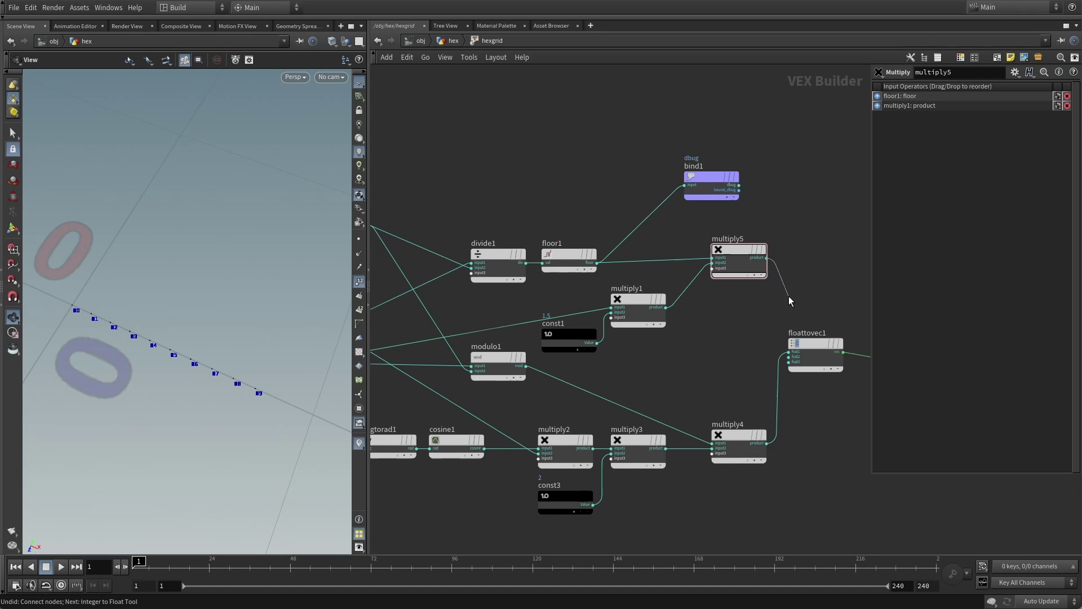
click(798, 364)
drag(236, 312, 220, 339)
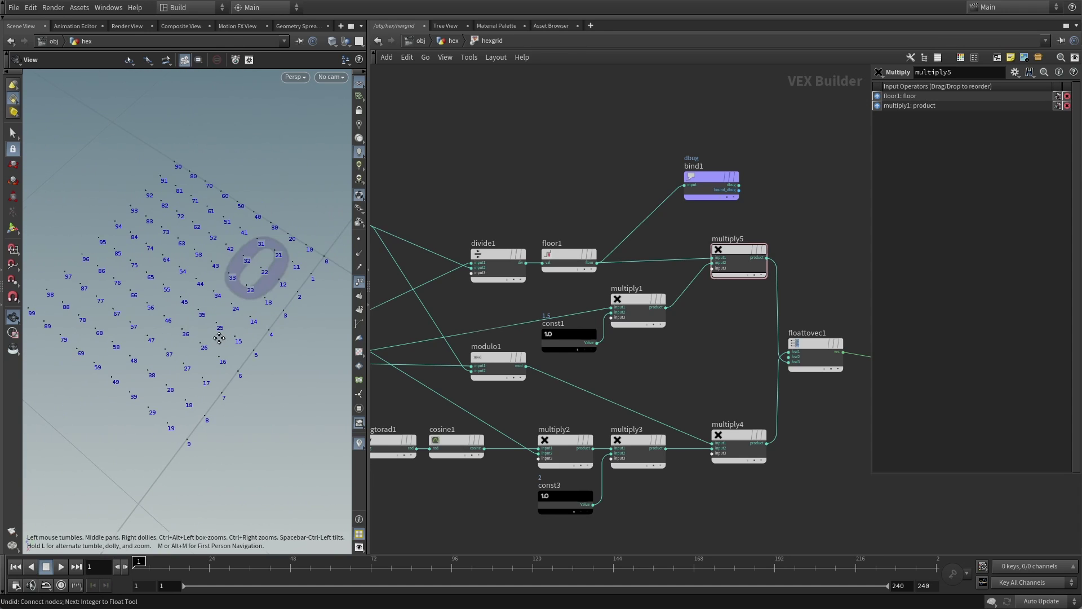
drag(333, 293, 225, 438)
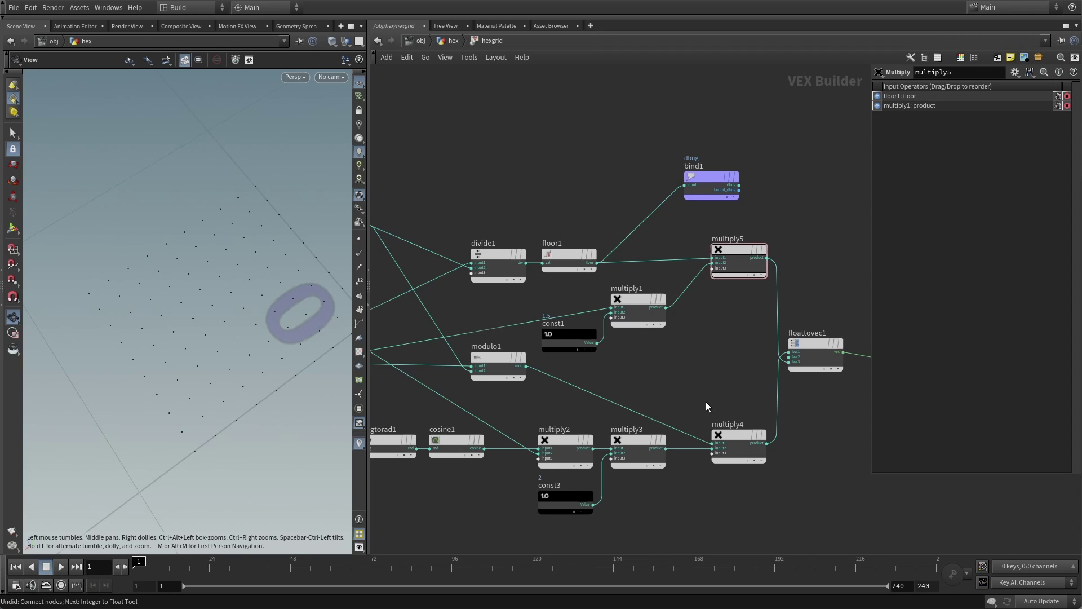
Nudge multiply2 left and inspect P[z] stepping 0.015 per row in the spreadsheet
scroll(710, 496, down, 2)
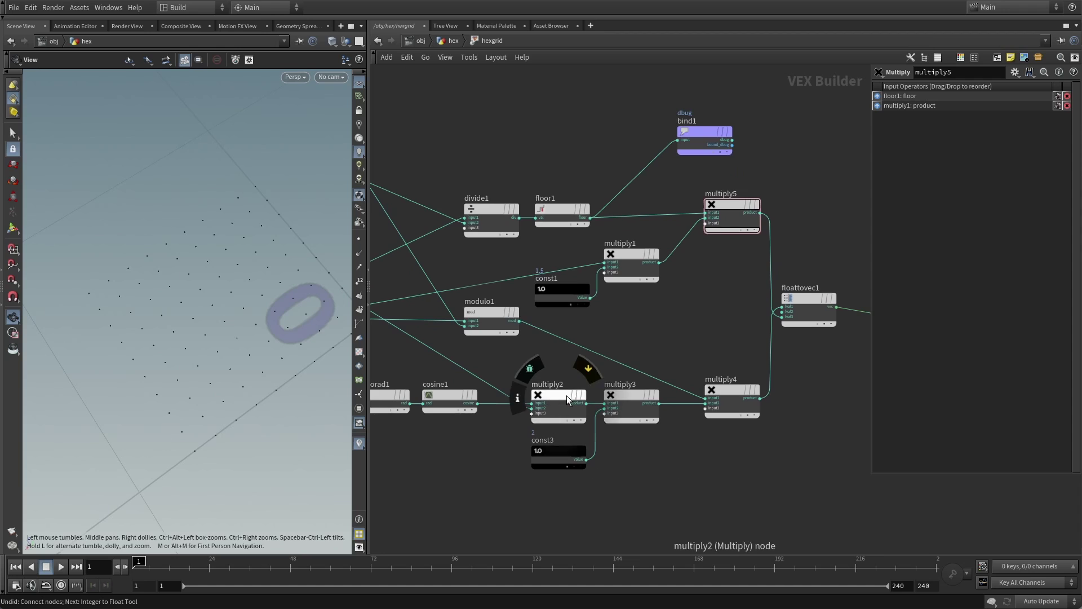
drag(565, 396, 544, 396)
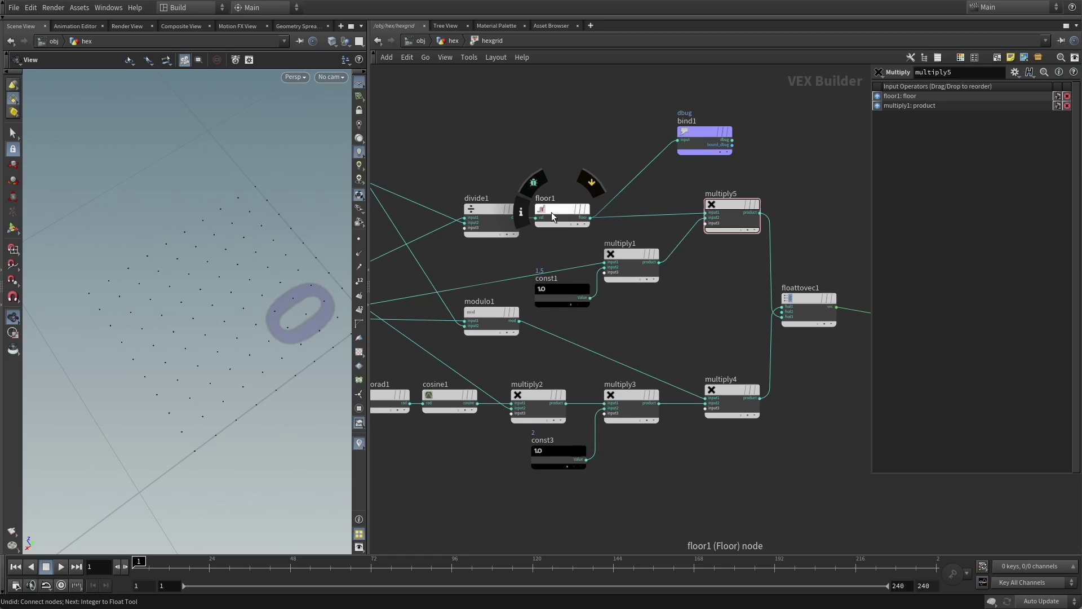
click(303, 27)
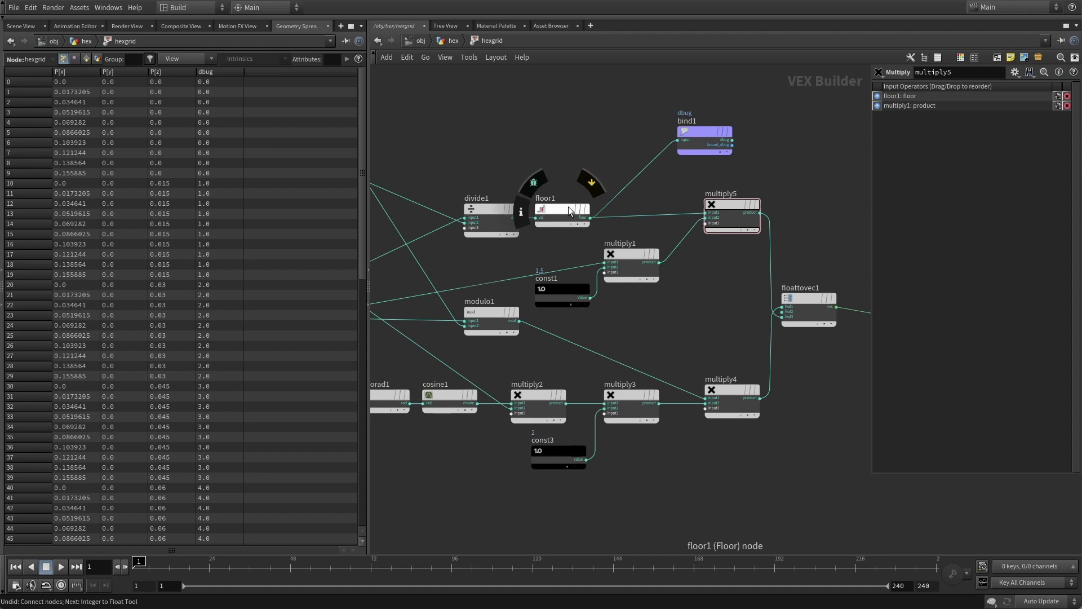
Add a modulo2 node fed by floor1's output as its first input
middle_drag(712, 488, 656, 476)
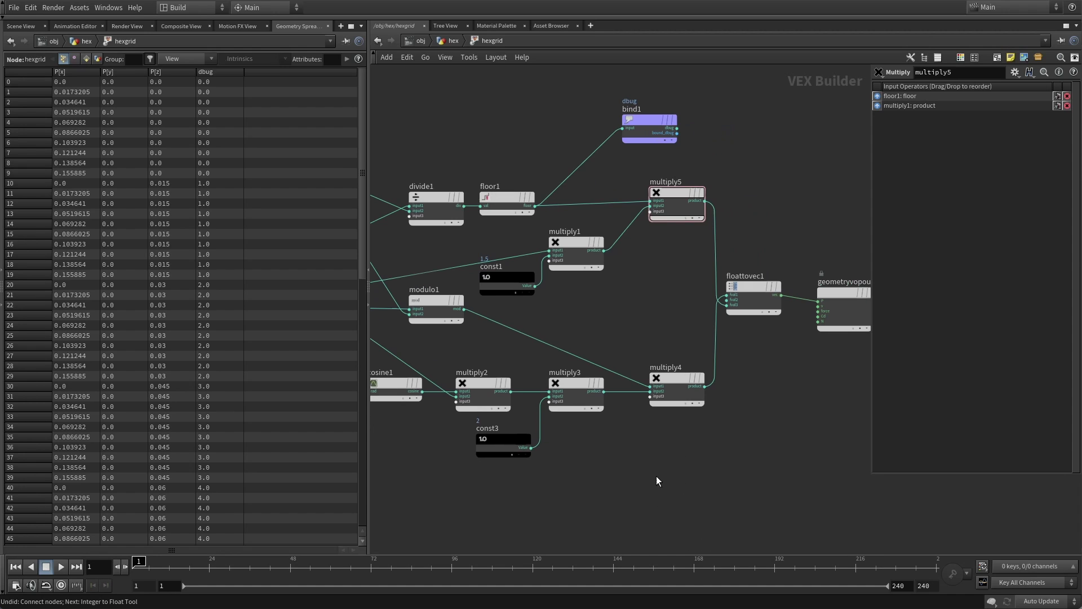
key(Tab)
text(mod)
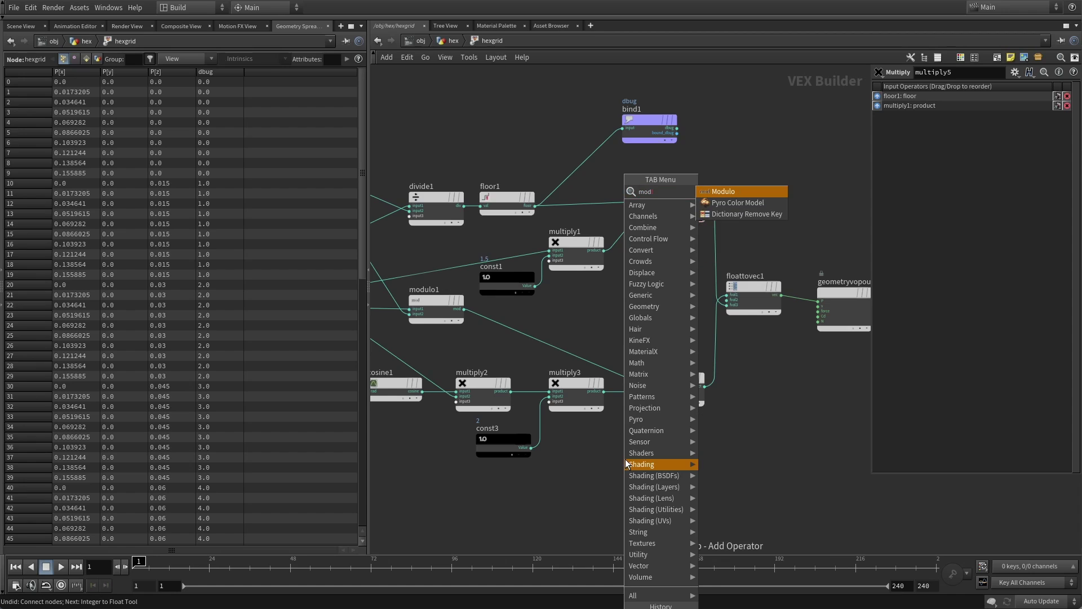
click(724, 191)
click(646, 485)
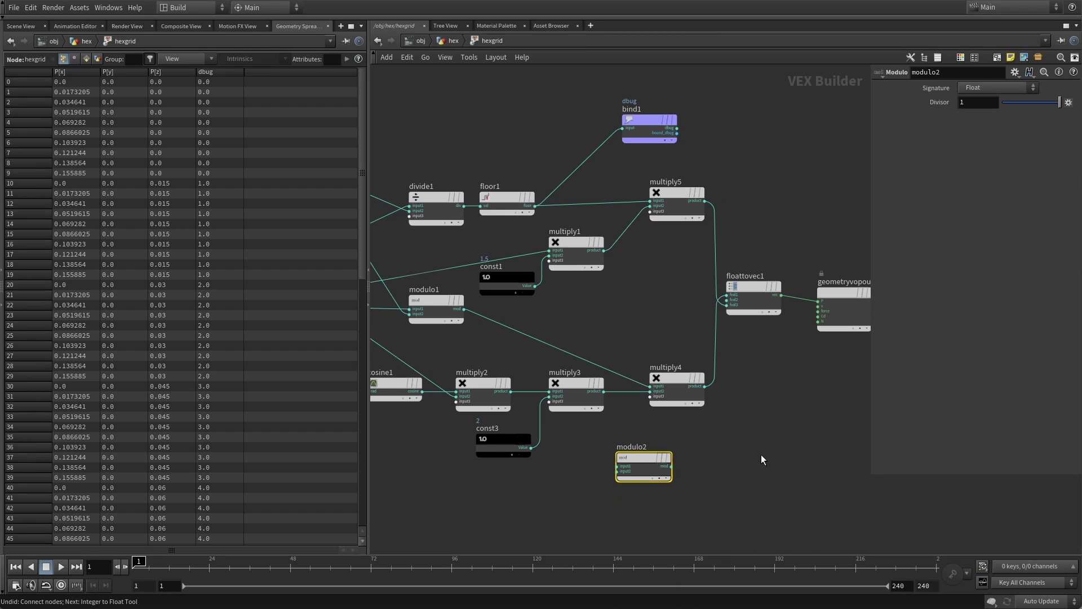
click(534, 206)
click(617, 467)
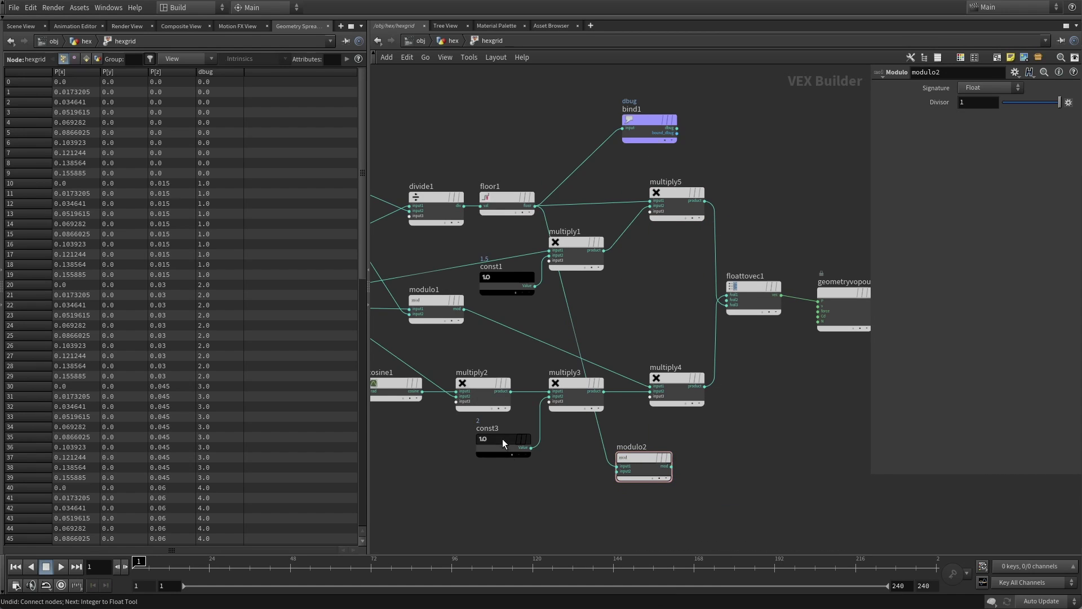
Duplicate the constant 2 as const4 for modulo2's divisor, and feed modulo2 into the dbug bind
alt+drag(502, 438, 578, 531)
click(567, 502)
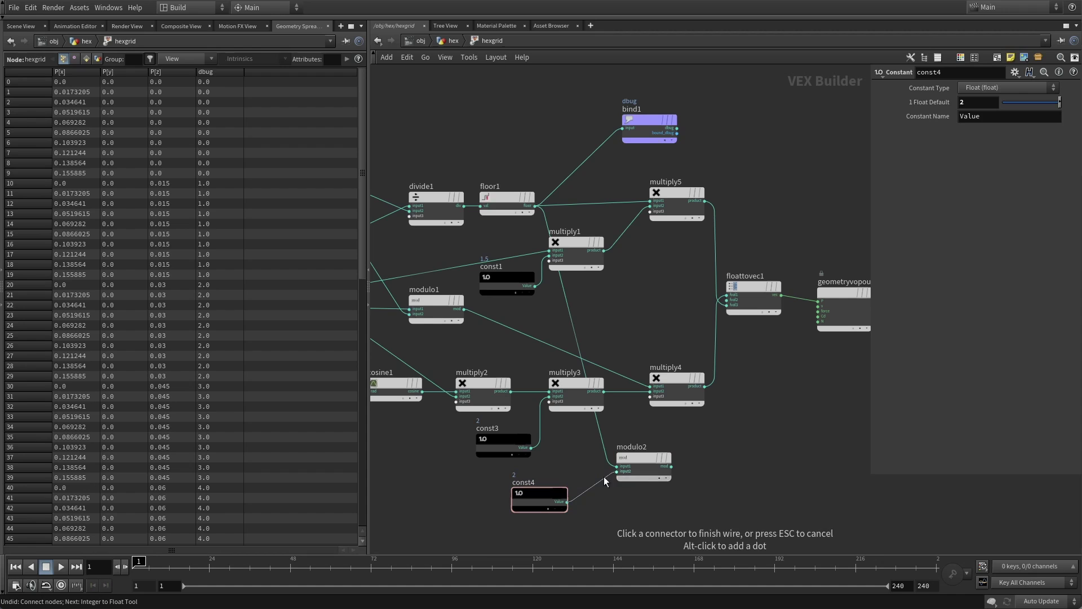
click(619, 472)
drag(536, 493, 573, 486)
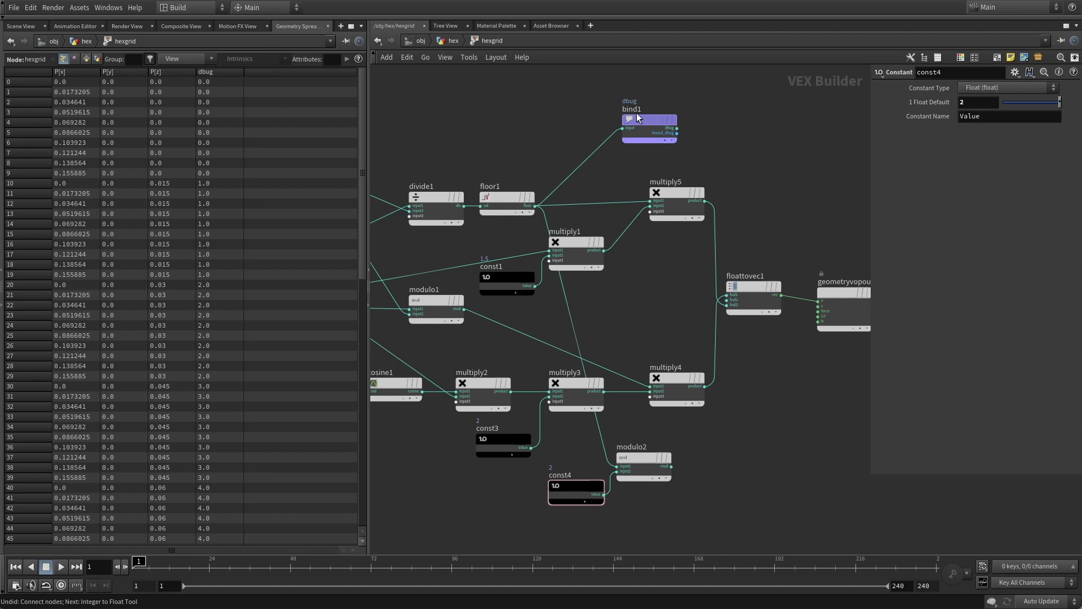
drag(639, 118, 734, 461)
click(671, 466)
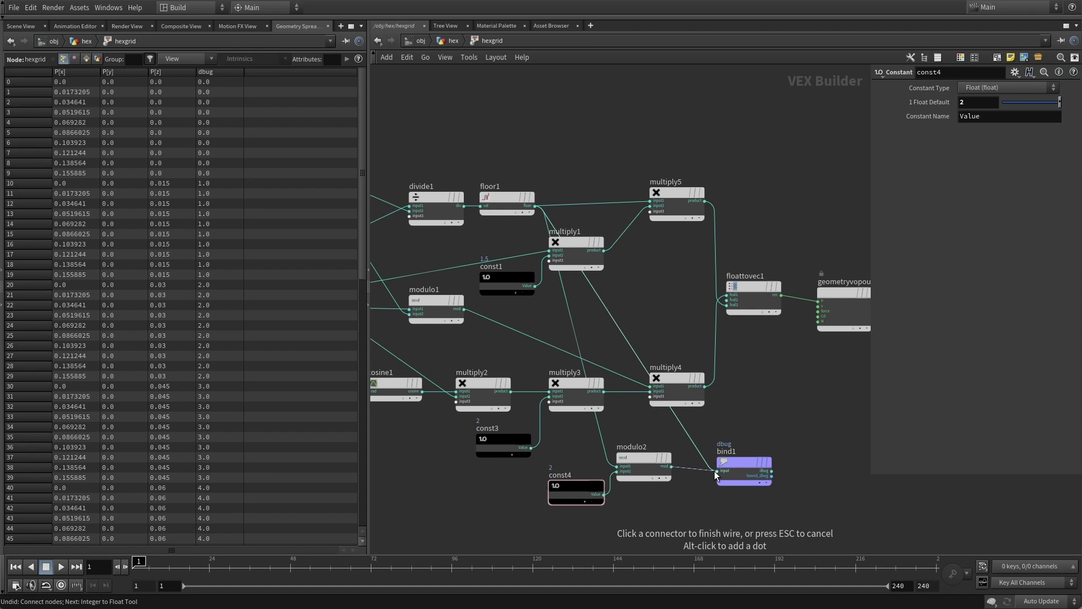
click(715, 470)
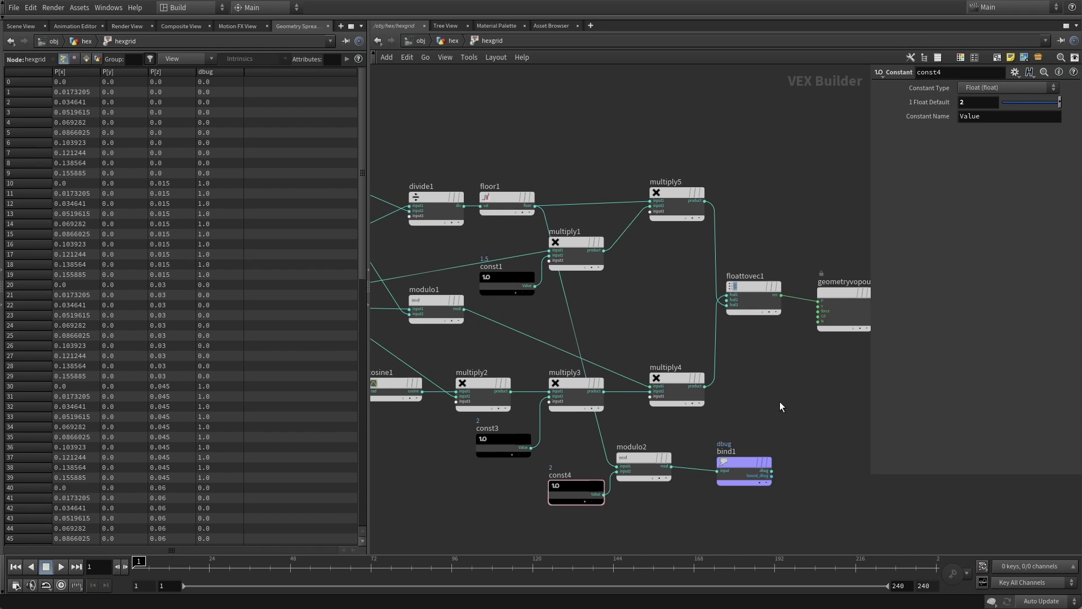
Insert an Add node, add1, between multiply4 and floattovec1
scroll(627, 365, up, 3)
key(Tab)
text(add)
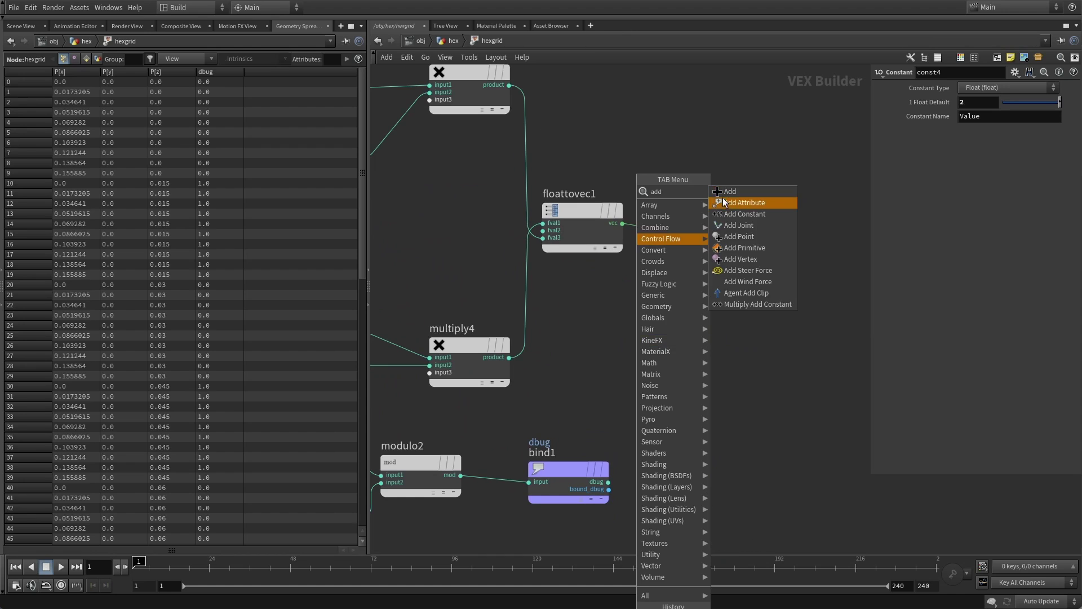
click(723, 193)
click(660, 329)
middle_drag(667, 314, 686, 356)
drag(686, 357, 548, 331)
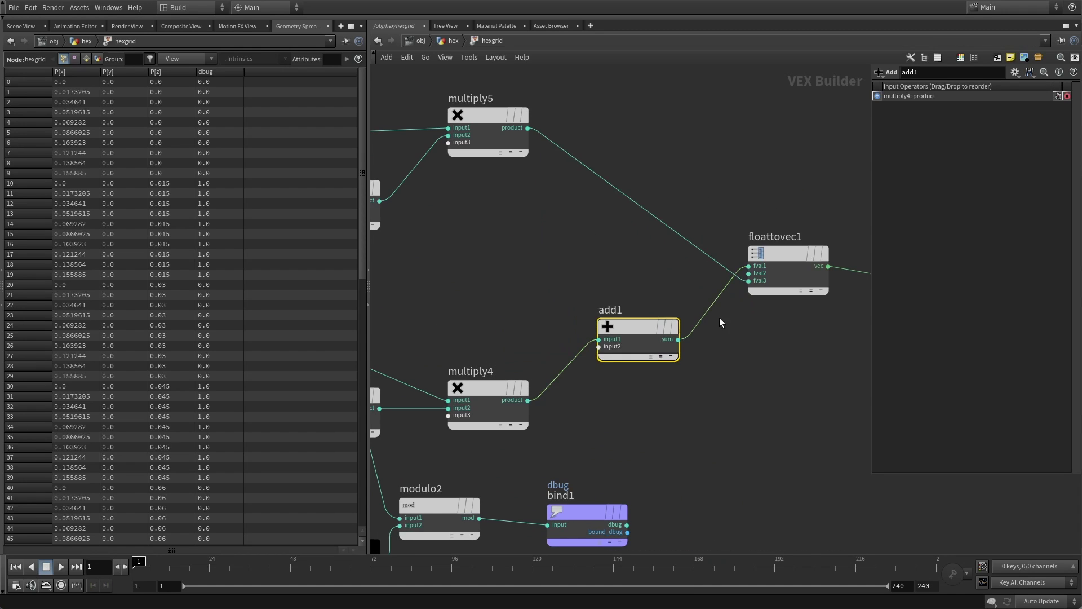
scroll(720, 316, down, 3)
click(675, 329)
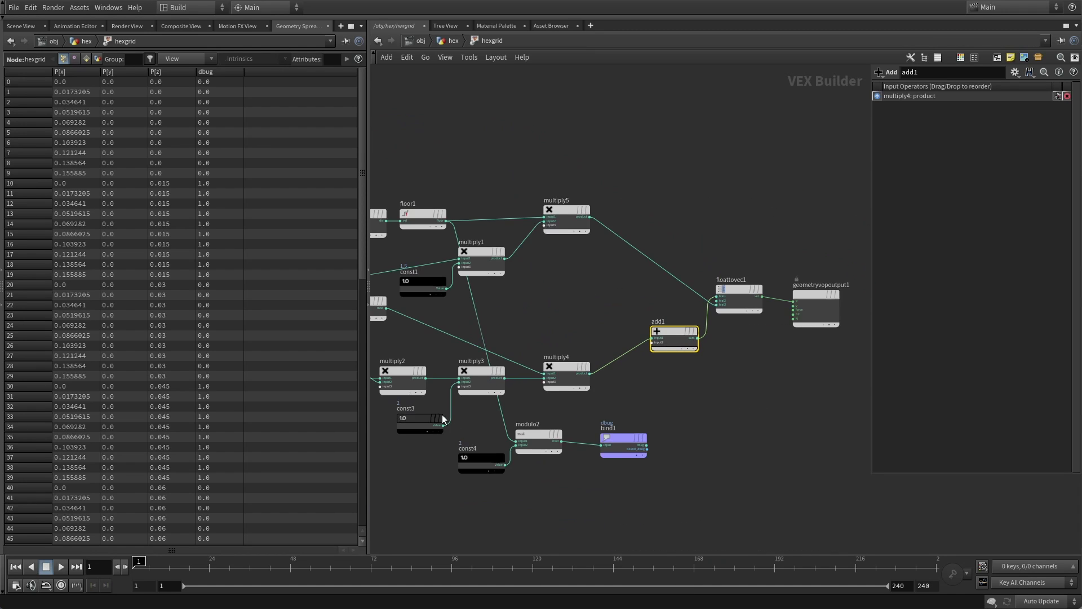
Duplicate multiply2 as multiply6 and wire multiply2's product into its first input
middle_drag(475, 377, 518, 390)
mouse_move(472, 388)
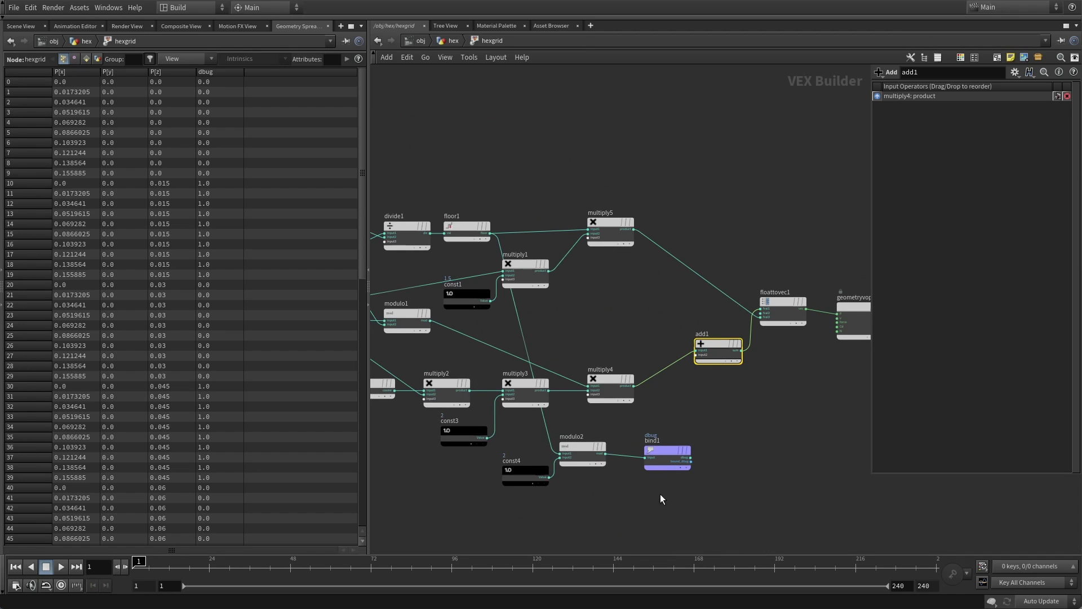
click(626, 516)
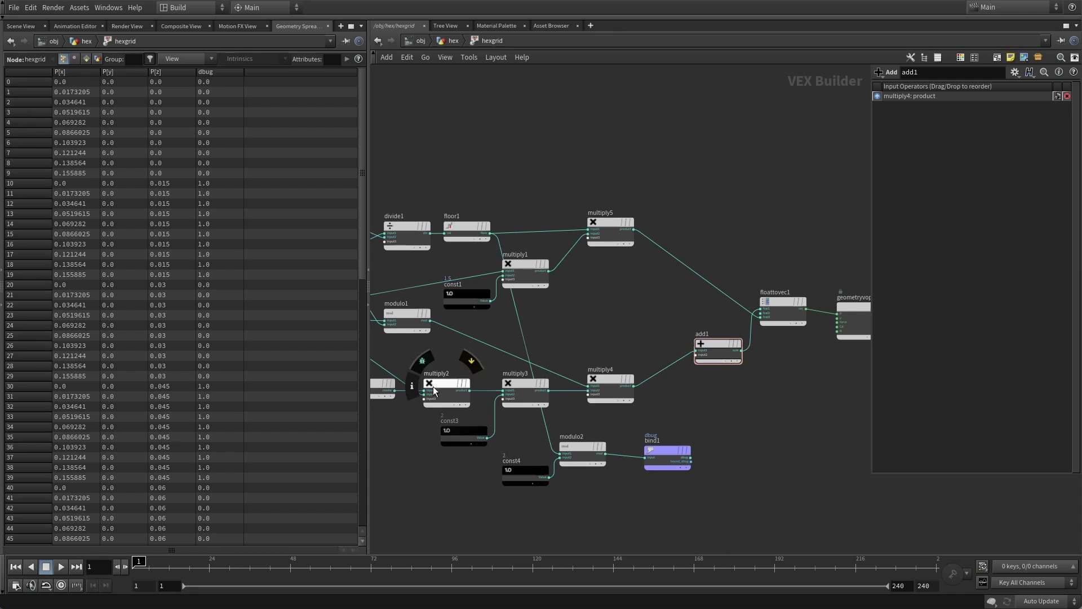
alt+drag(440, 383, 737, 444)
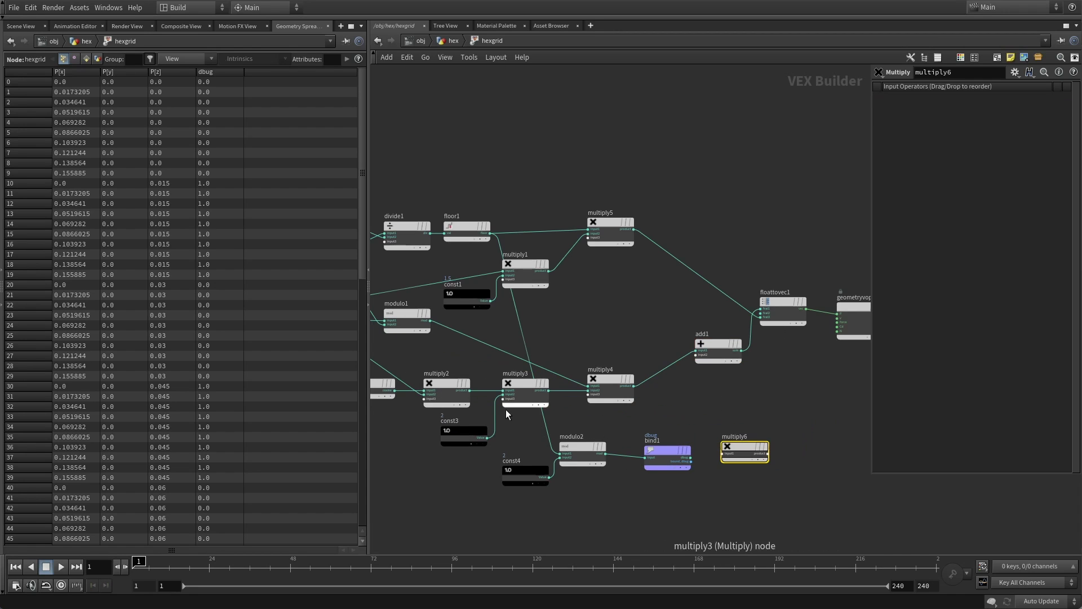
click(470, 391)
click(722, 453)
Wire modulo2 into multiply6, feed multiply6 into add1, and show the 3D scene
drag(584, 445, 585, 443)
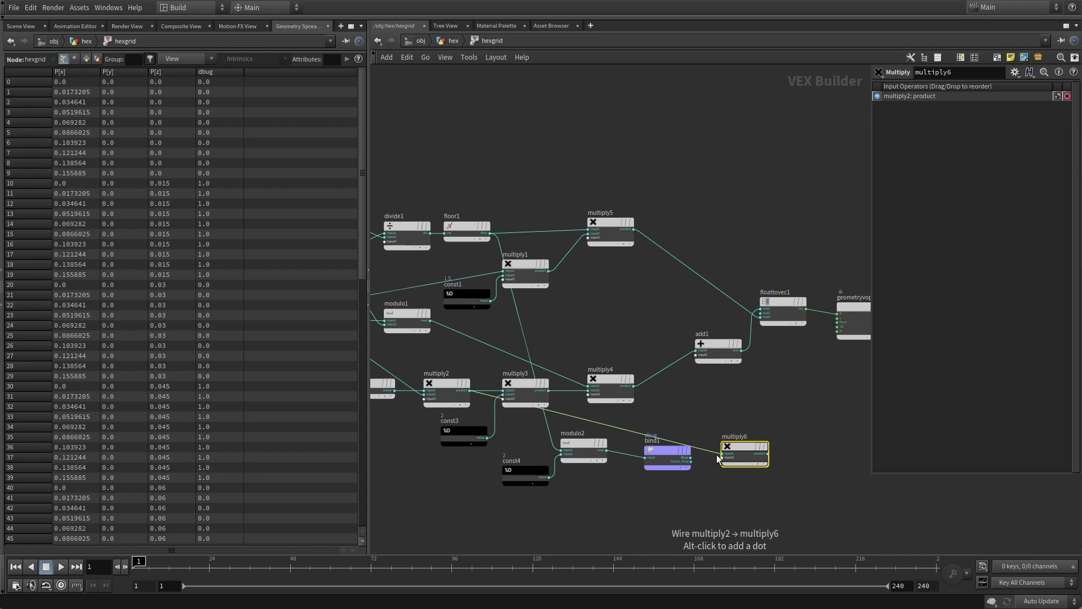
click(607, 450)
click(722, 458)
drag(743, 450, 677, 432)
click(701, 438)
click(702, 438)
click(697, 359)
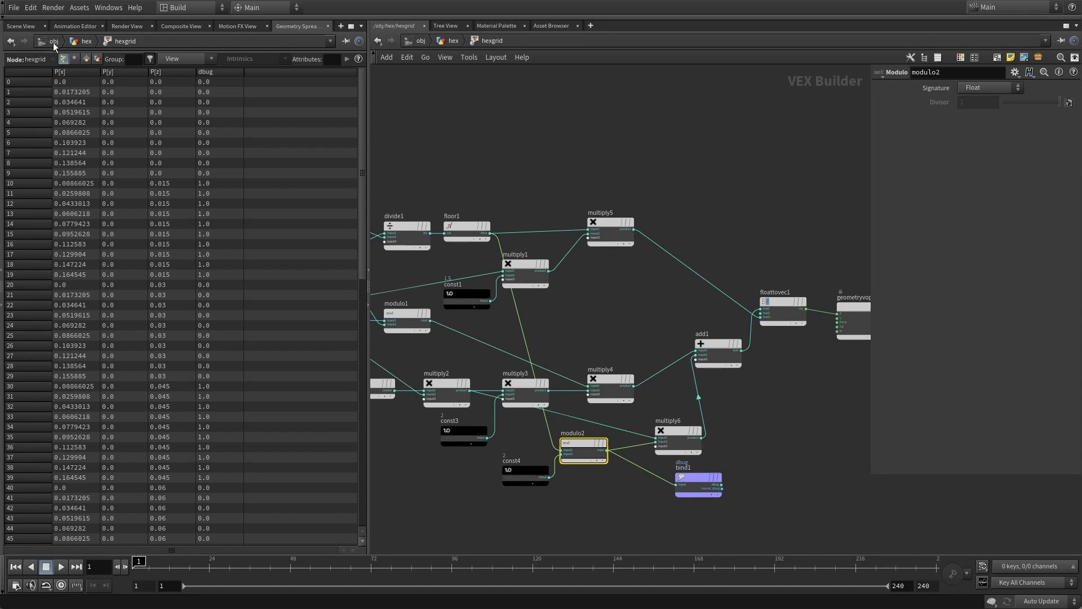
click(19, 26)
Inspect the staggered point grid in the viewport, then return to the hex network
drag(283, 370, 224, 361)
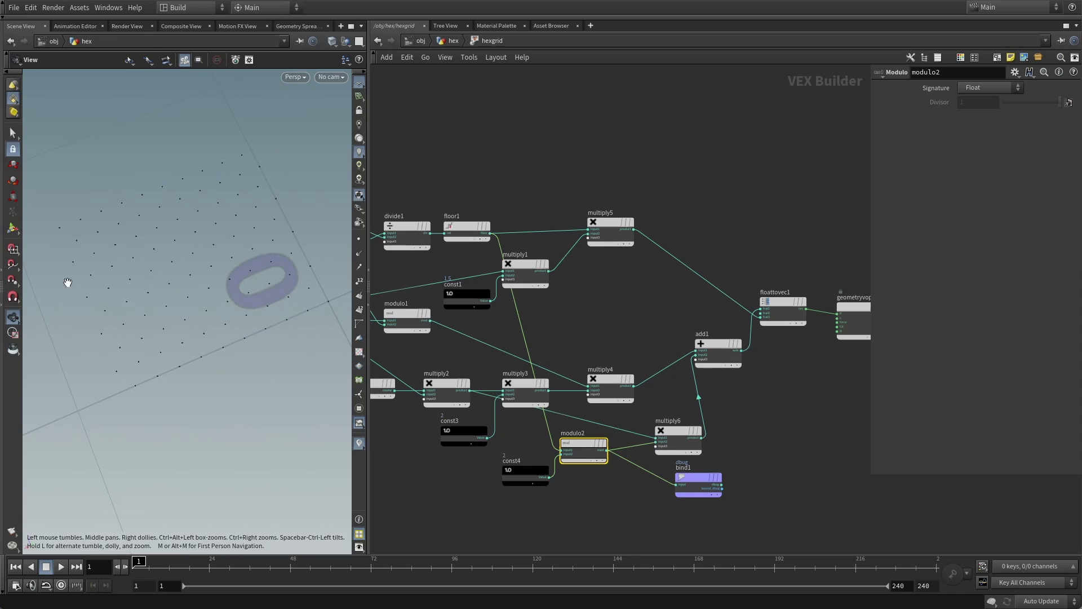
drag(152, 366, 217, 355)
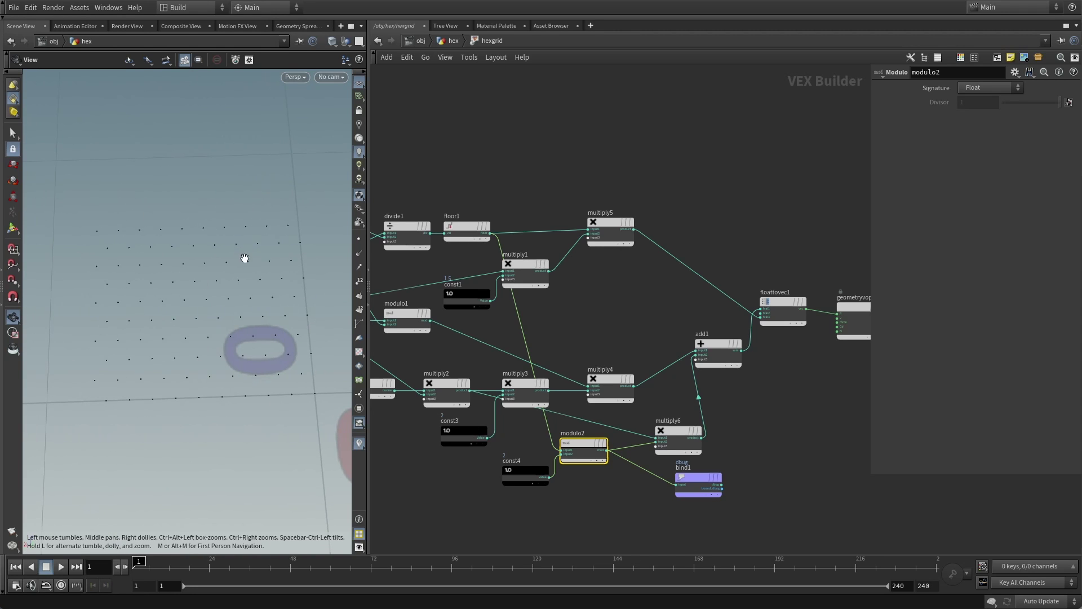
drag(256, 291, 265, 276)
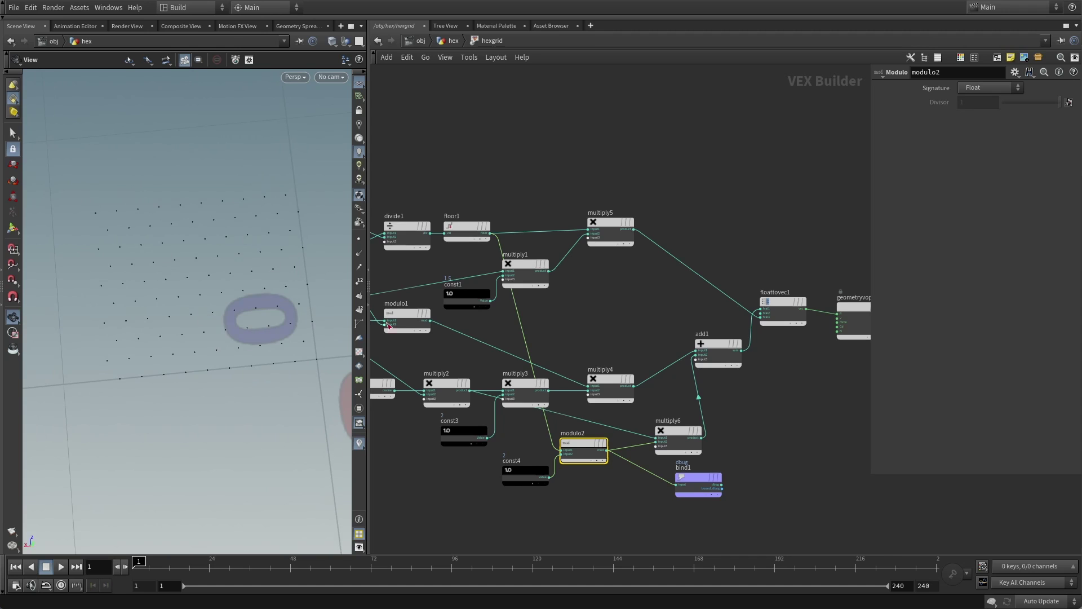
click(475, 107)
click(454, 42)
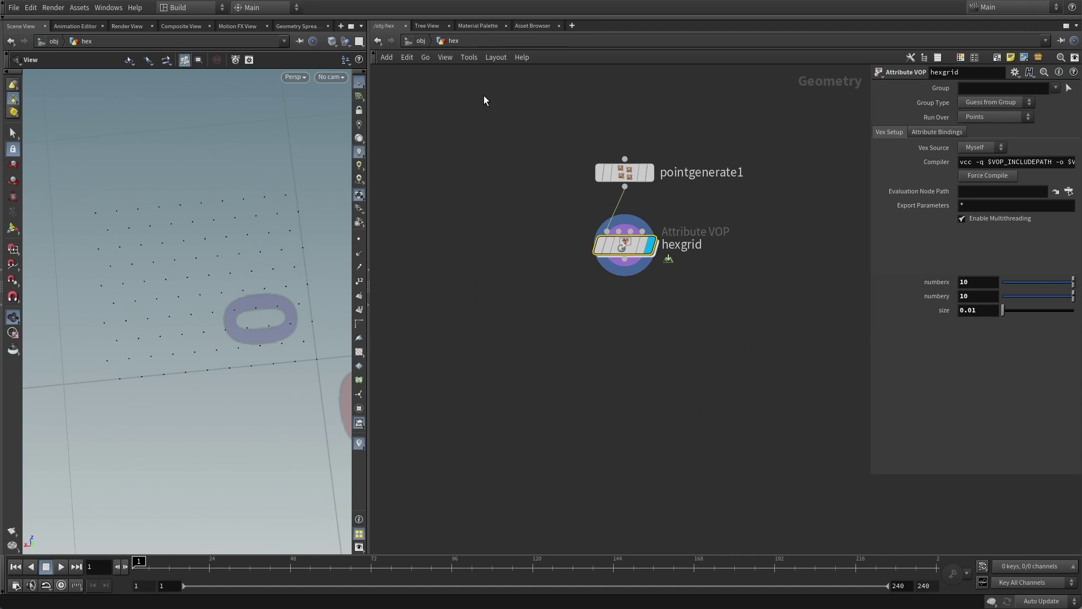
Add a Copy to Points node and a Circle node to the hex network
key(Tab)
text(copy)
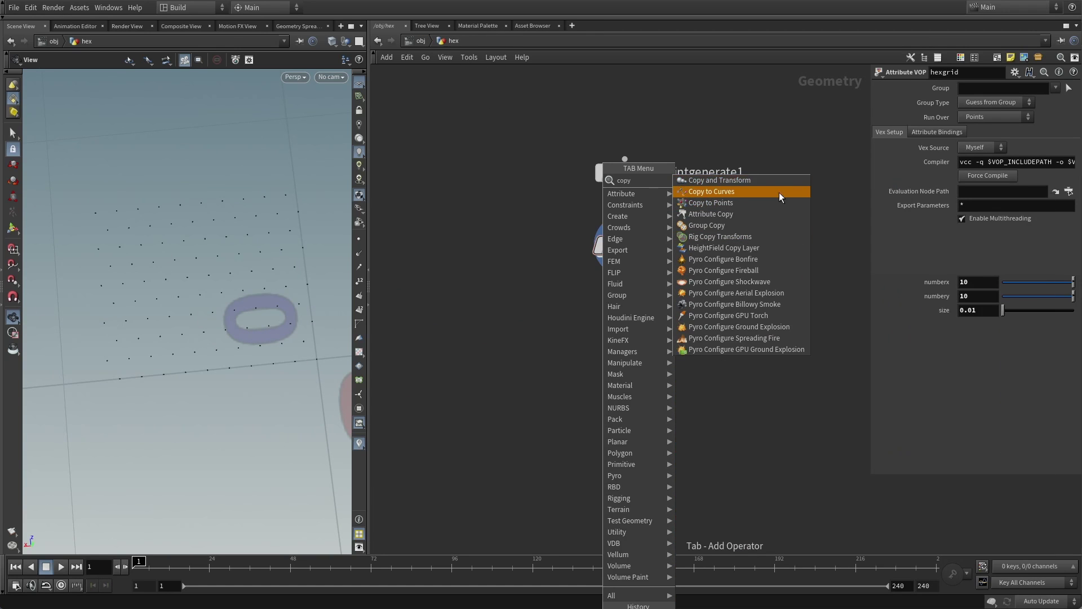
click(722, 202)
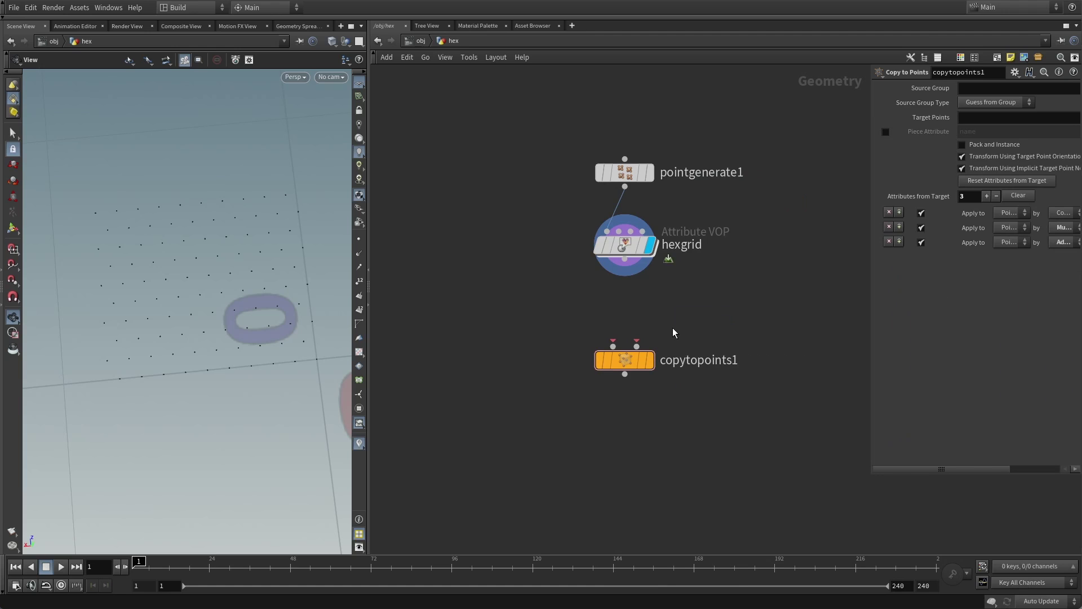
key(Tab)
text(circe)
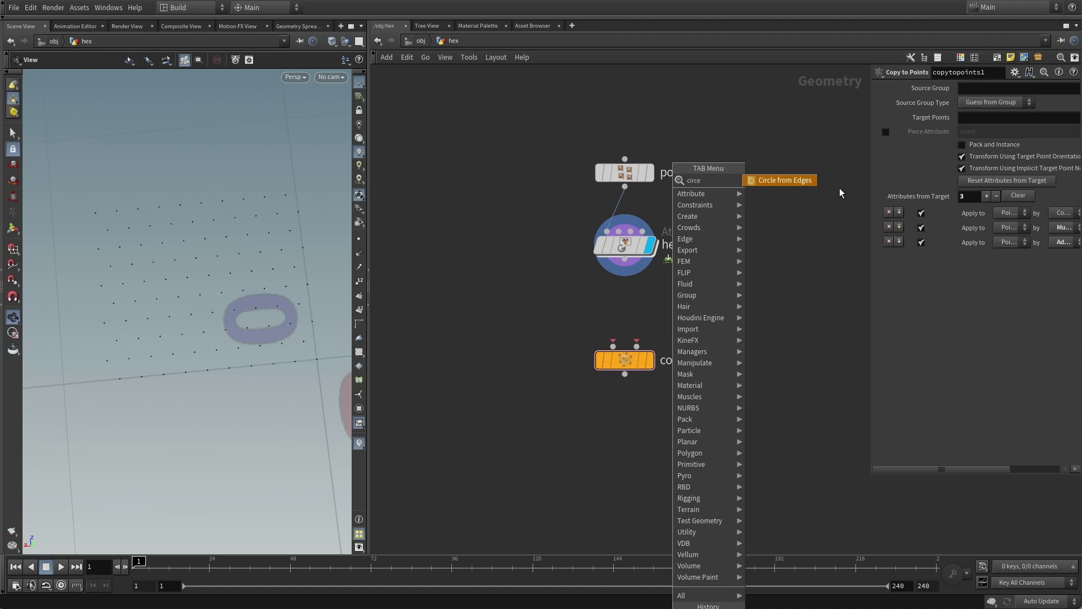
key(BackSpace)
click(772, 195)
click(509, 308)
drag(506, 313, 491, 312)
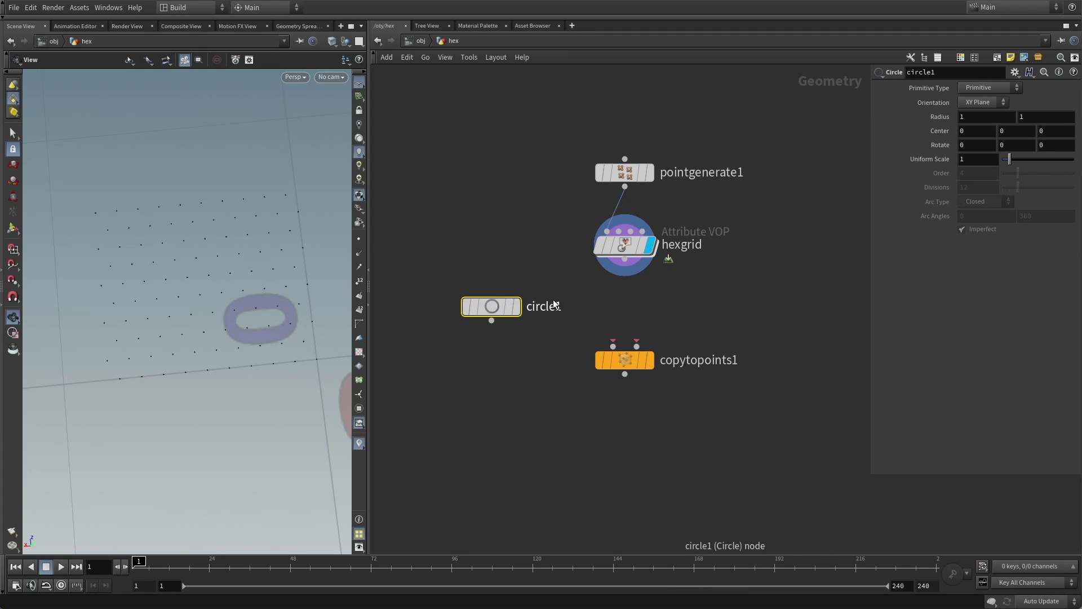
Make circle1 a polygon with 6 divisions and an Open Arc
click(990, 88)
click(989, 105)
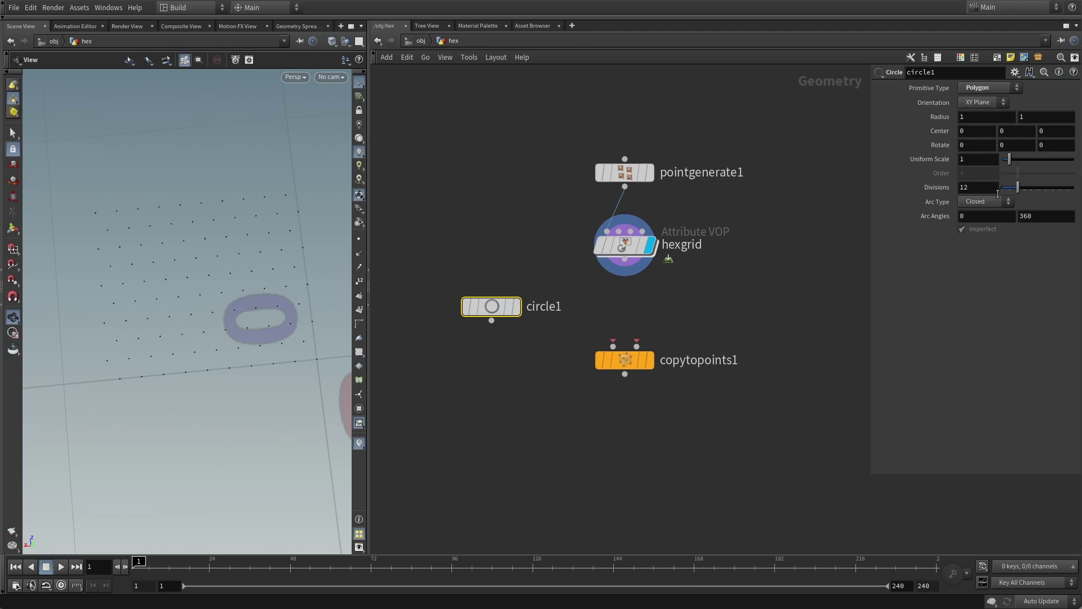
click(981, 189)
key(Return)
click(990, 201)
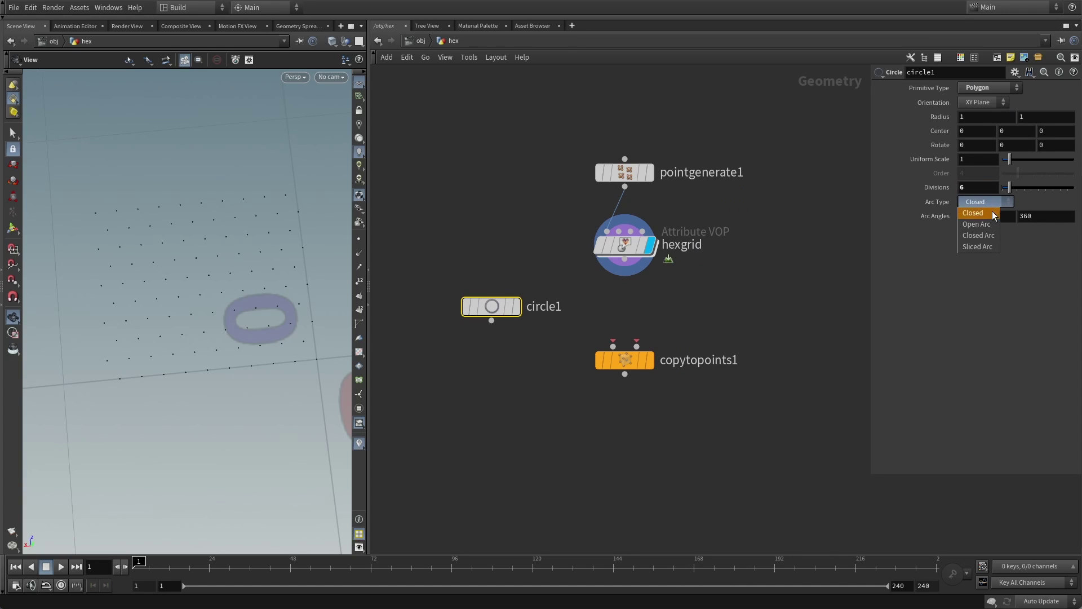
click(980, 213)
Wire hexgrid as target points and circle1 as the shape into copytopoints1, and display it
click(624, 260)
click(637, 346)
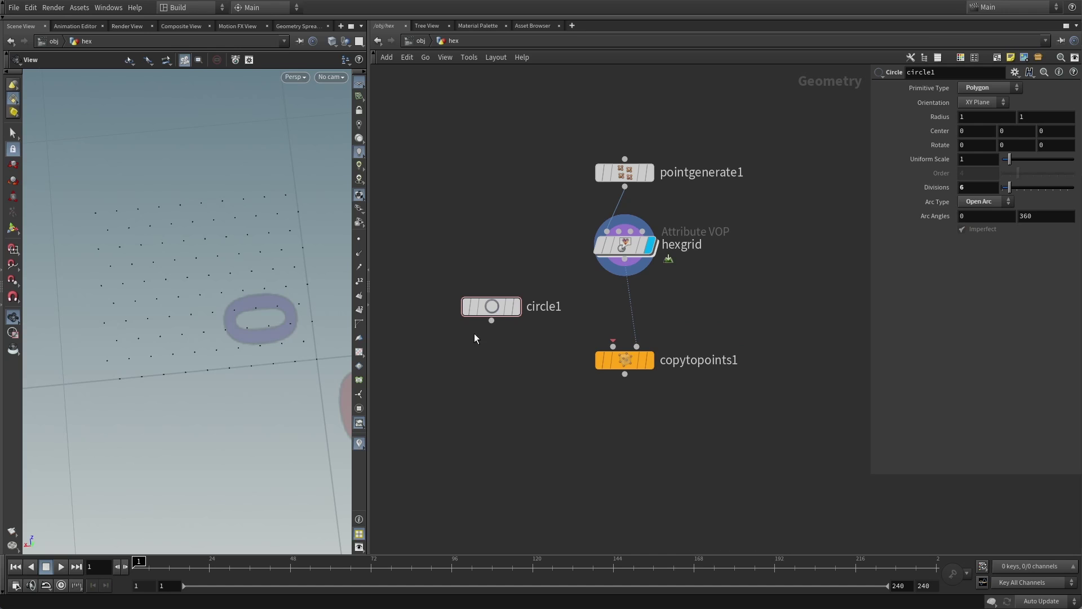
click(492, 321)
click(613, 346)
click(650, 361)
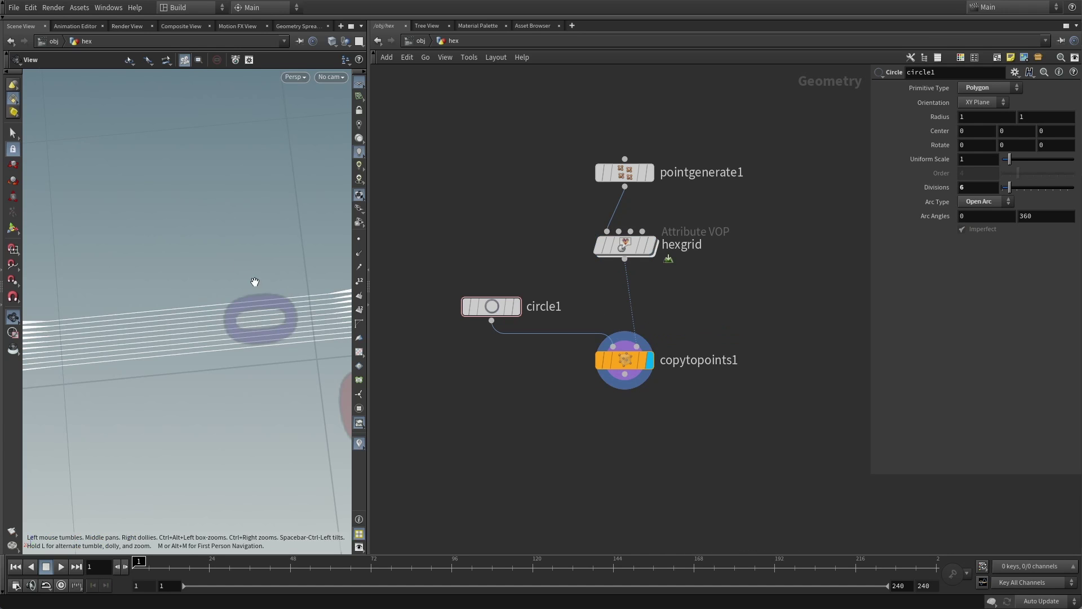
drag(277, 275, 252, 264)
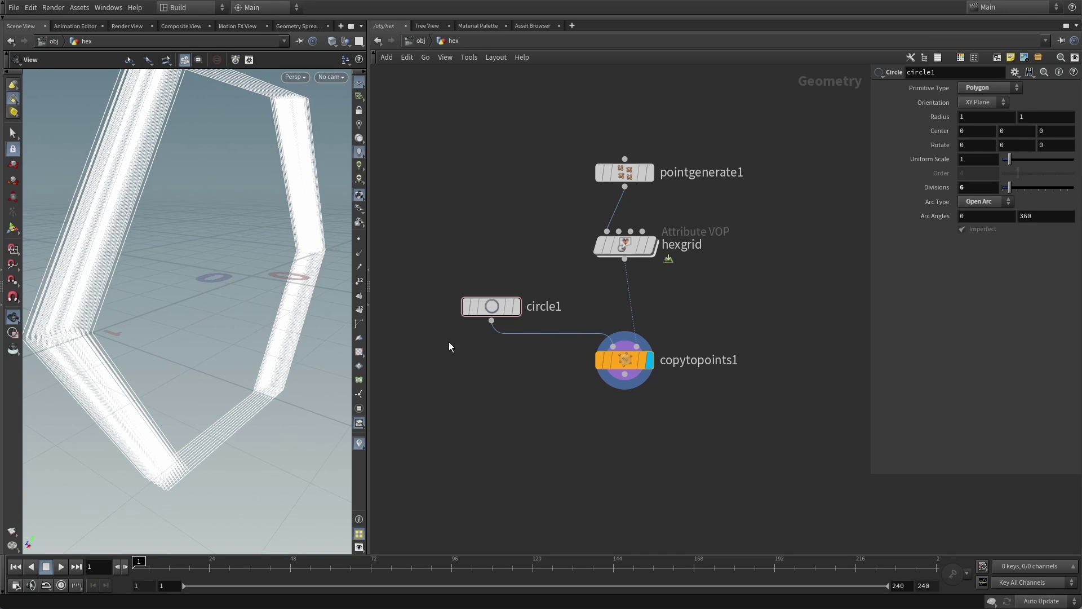
Copy hexgrid's size parameter and paste it as a relative reference into circle1's radius
click(627, 247)
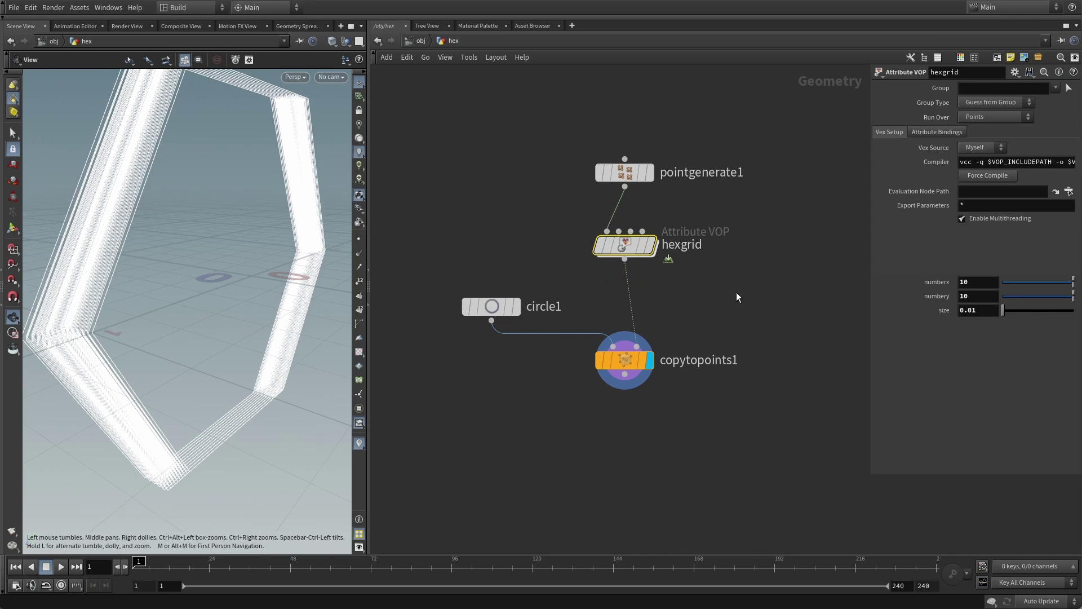
right_click(978, 310)
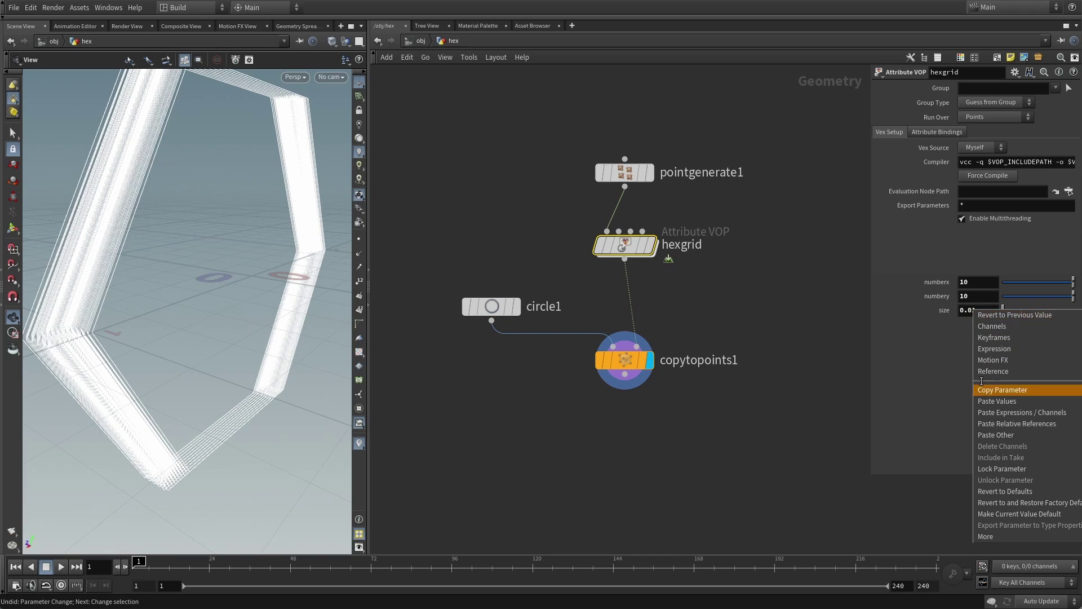
click(1009, 390)
click(491, 306)
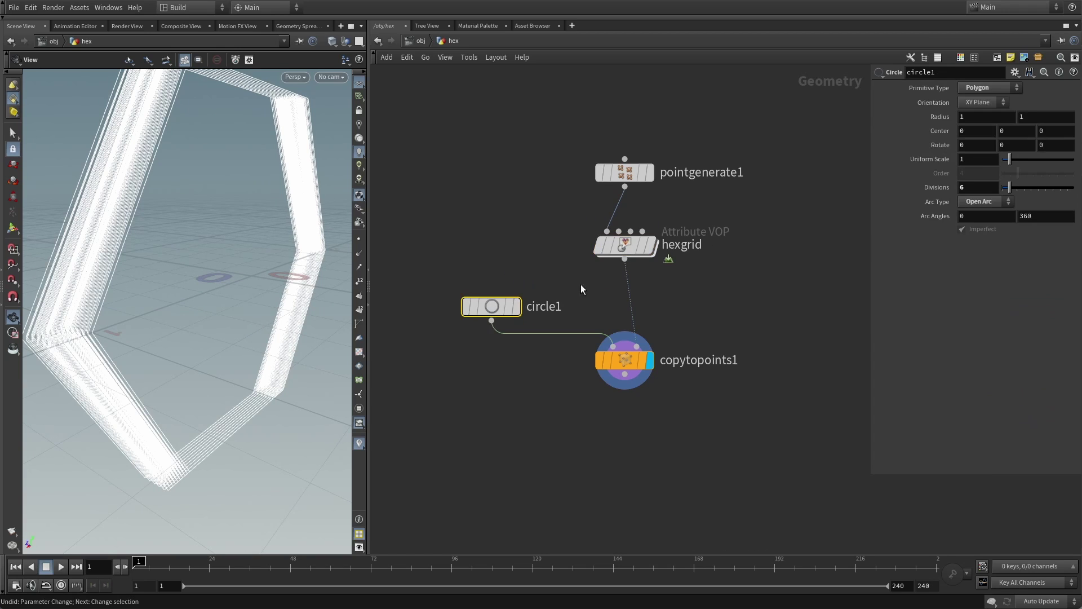
right_click(983, 115)
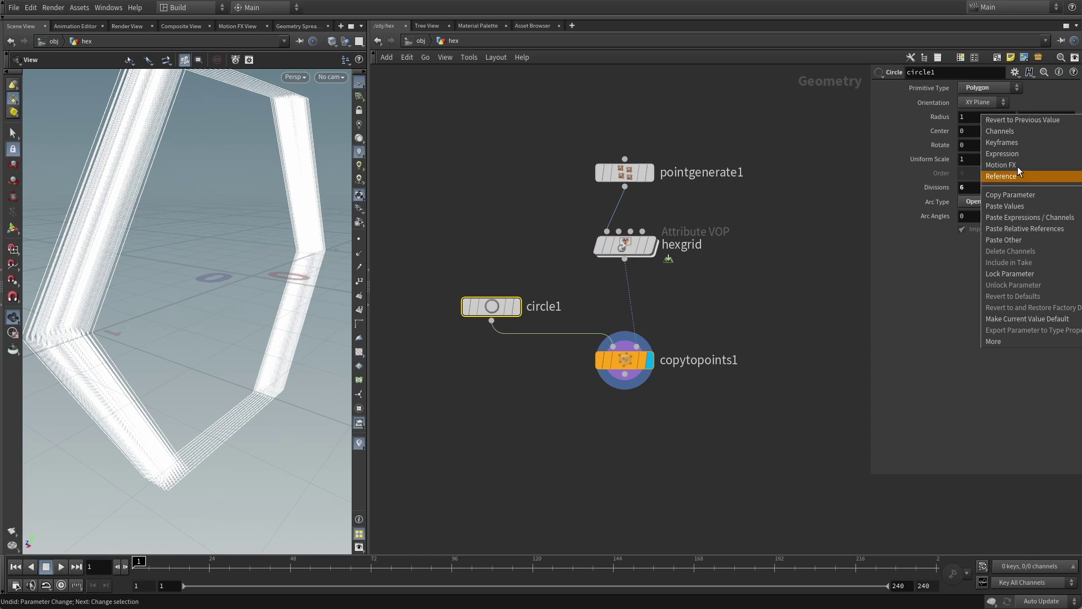
click(1045, 228)
right_click(1035, 117)
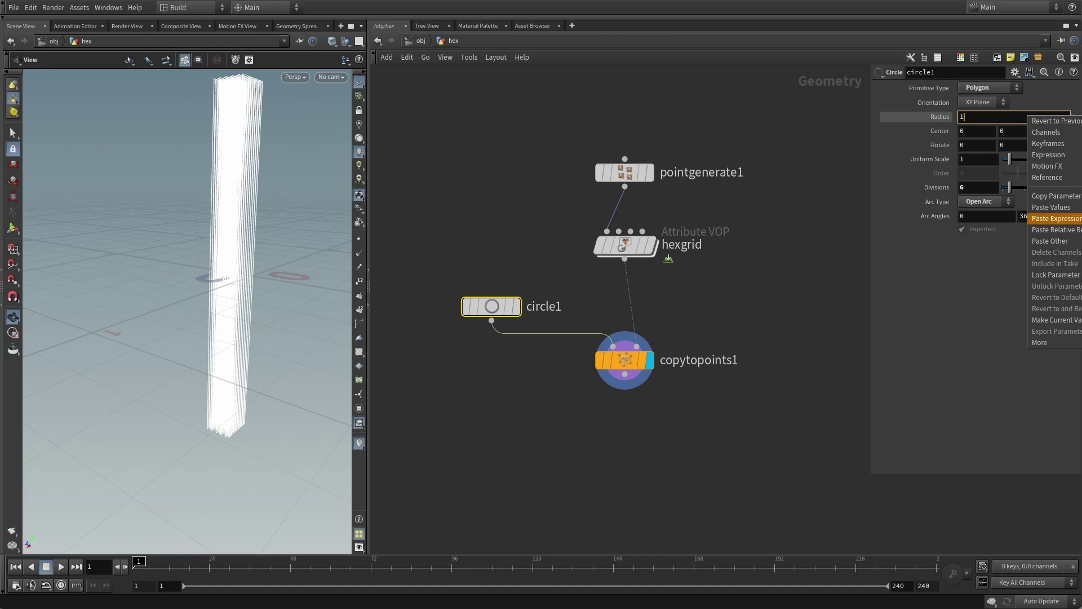
click(1053, 230)
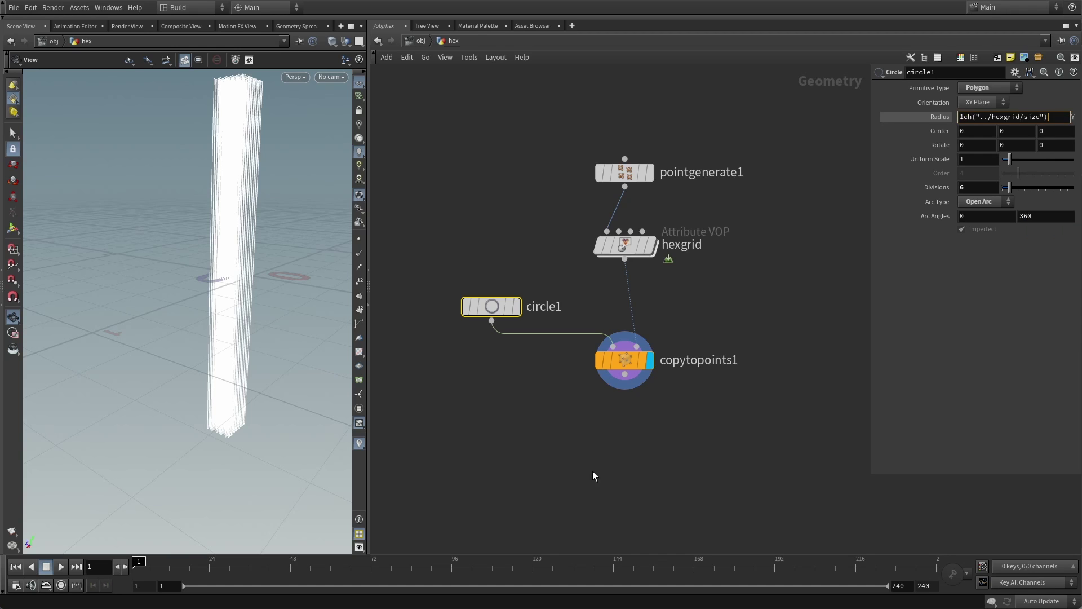
key(Return)
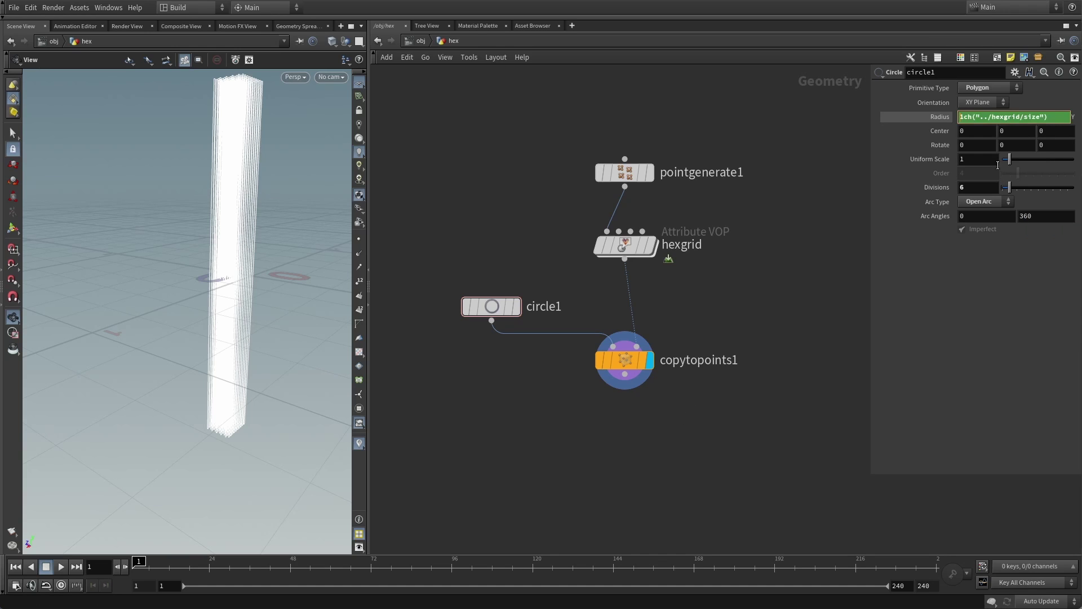
key(BackSpace)
key(Return)
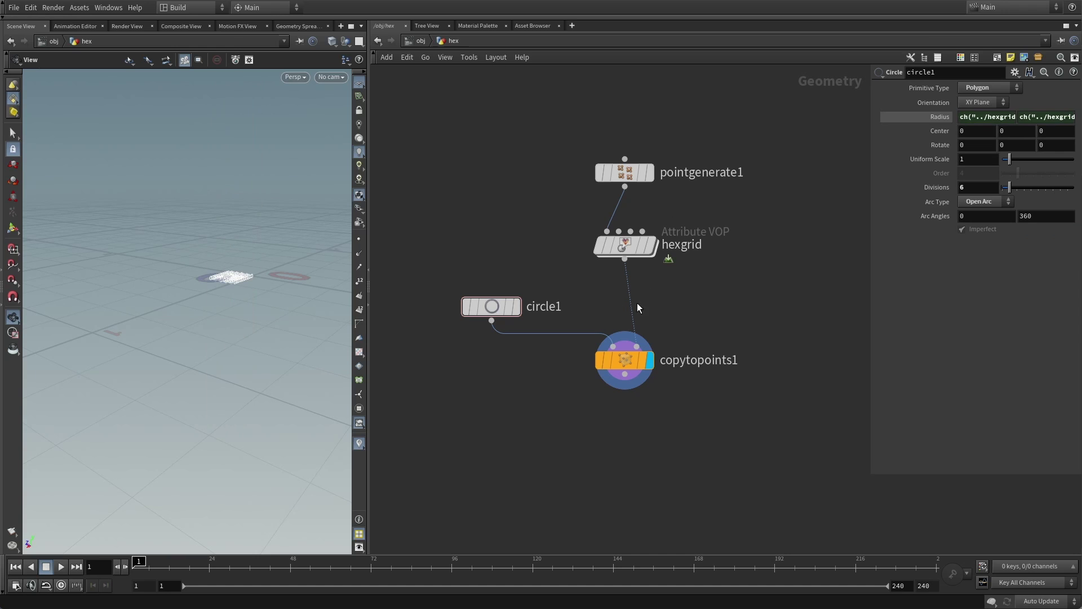
Inspect the smaller hexagon grid and tidy the circle1 and copytopoints1 node positions
drag(271, 237, 191, 364)
right_drag(192, 364, 306, 245)
drag(306, 245, 269, 280)
drag(490, 307, 478, 313)
drag(623, 364, 623, 386)
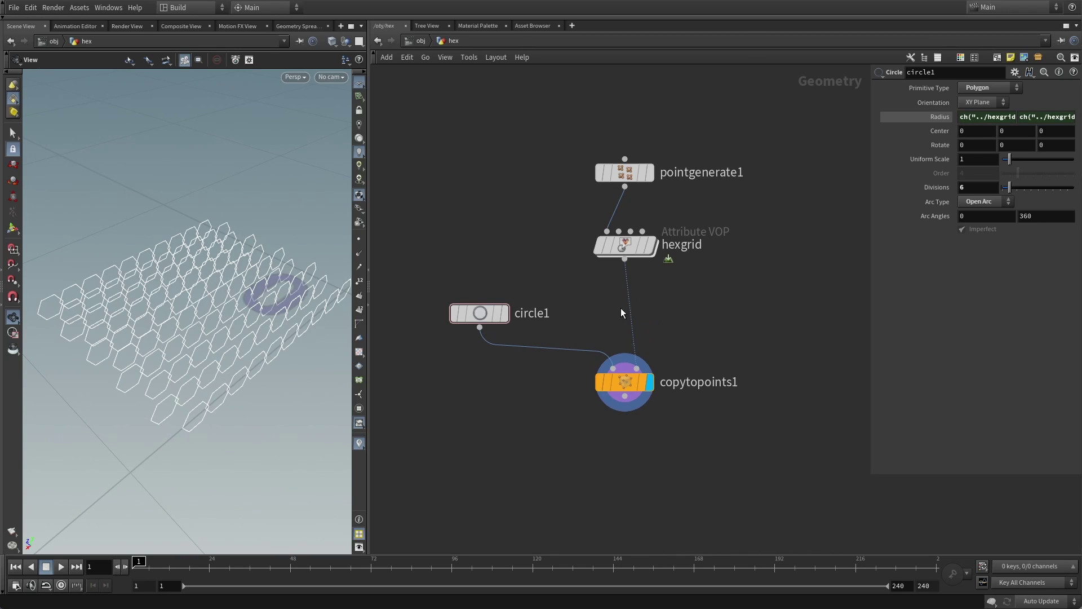
Inside hexgrid, rearrange the output node and add a Constant node
double_click(626, 245)
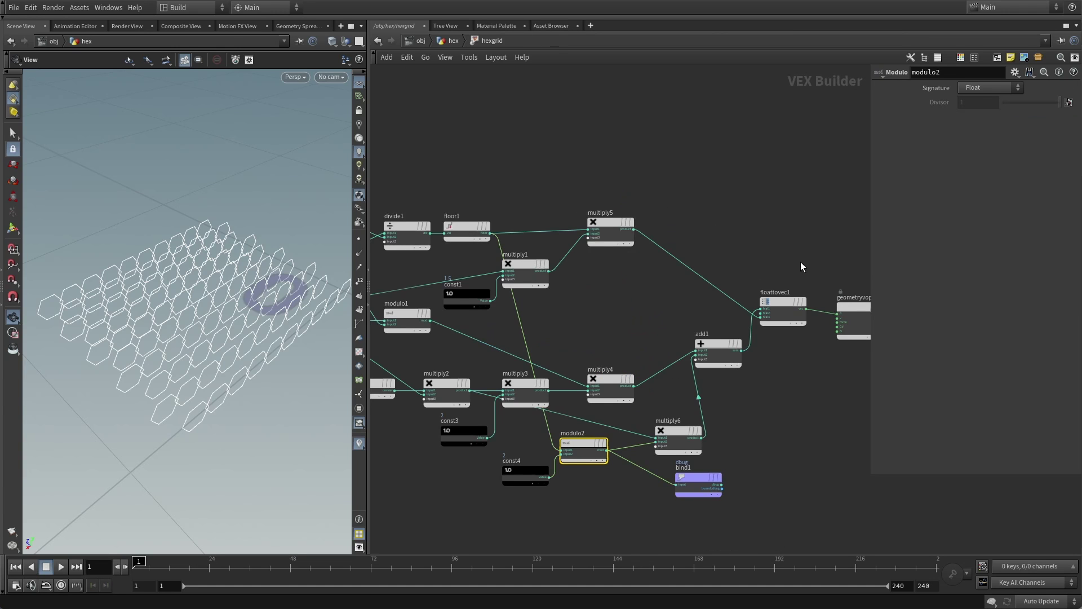
middle_drag(782, 241, 595, 193)
scroll(665, 377, up, 4)
middle_drag(670, 328, 634, 370)
drag(625, 259, 714, 252)
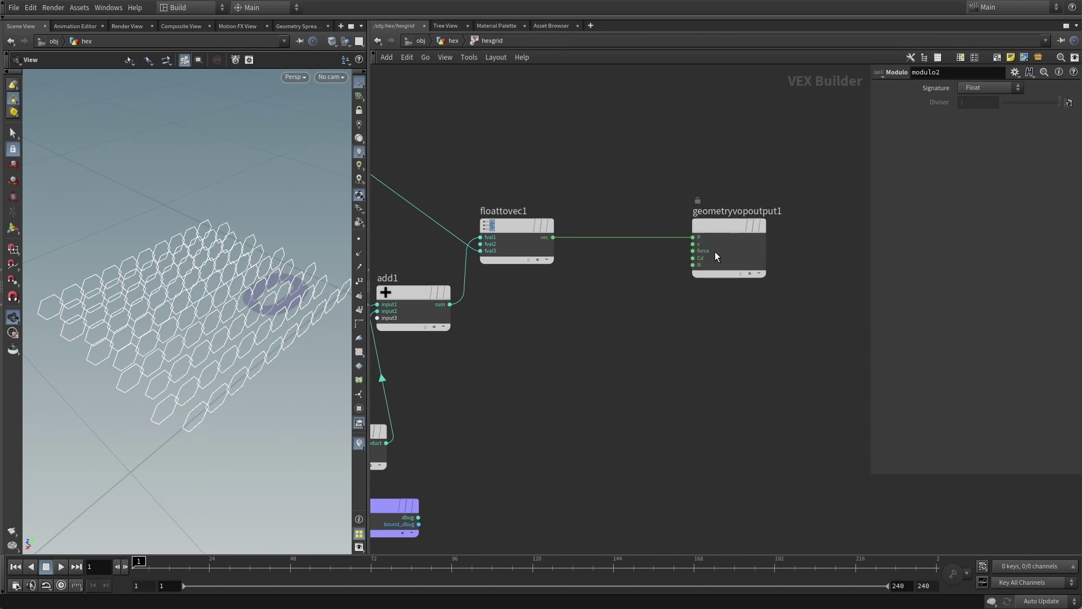
key(Tab)
text(cons)
key(Return)
key(Return)
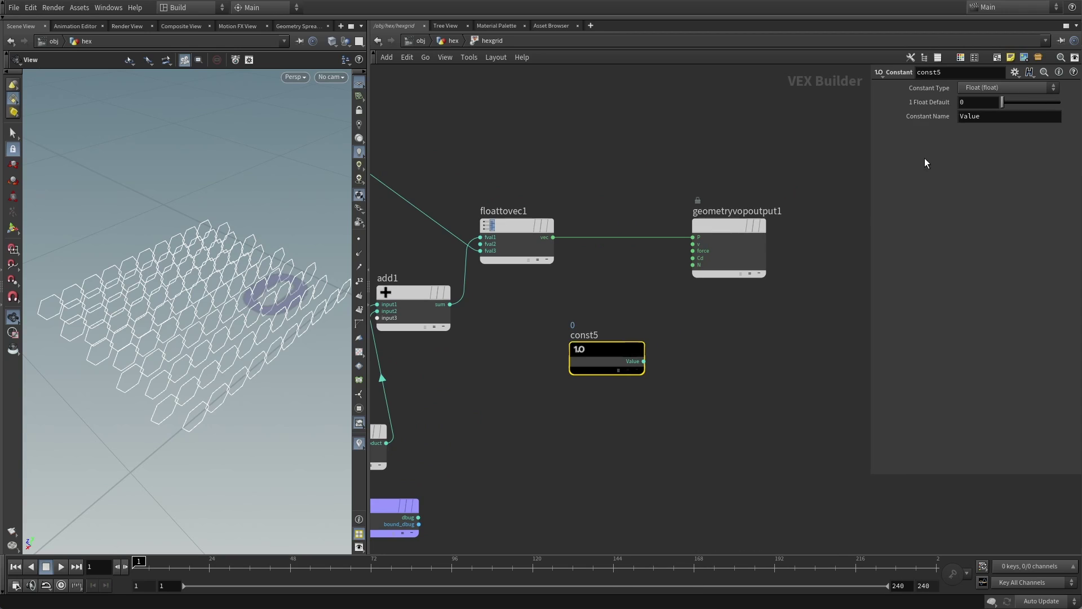
Set the constant to vector (0, 1, 0) and wire it into the output's N
click(988, 90)
click(992, 121)
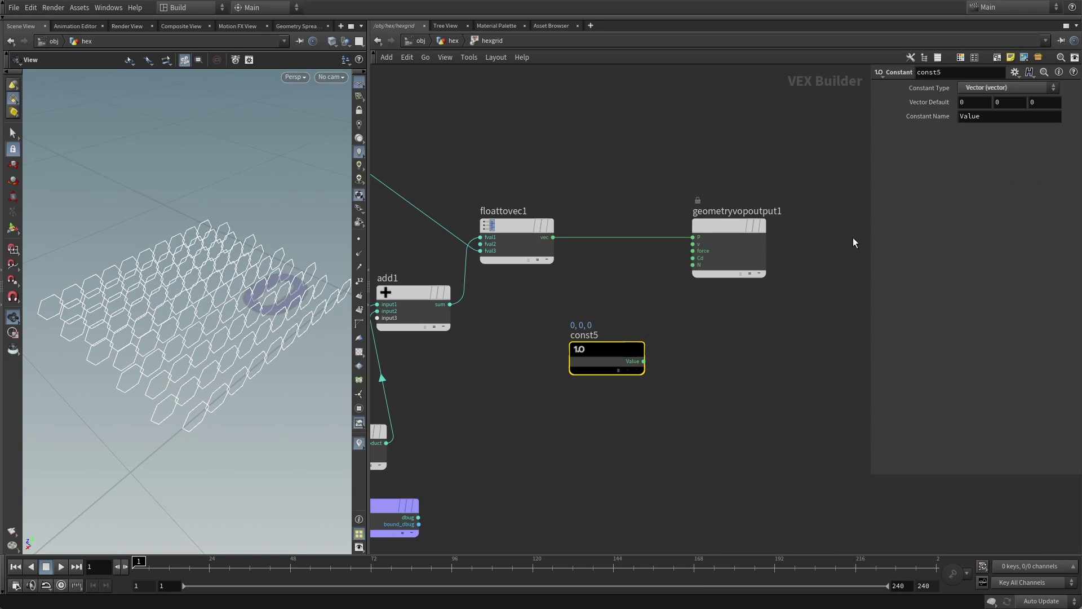
click(992, 102)
text(1)
key(Return)
click(643, 363)
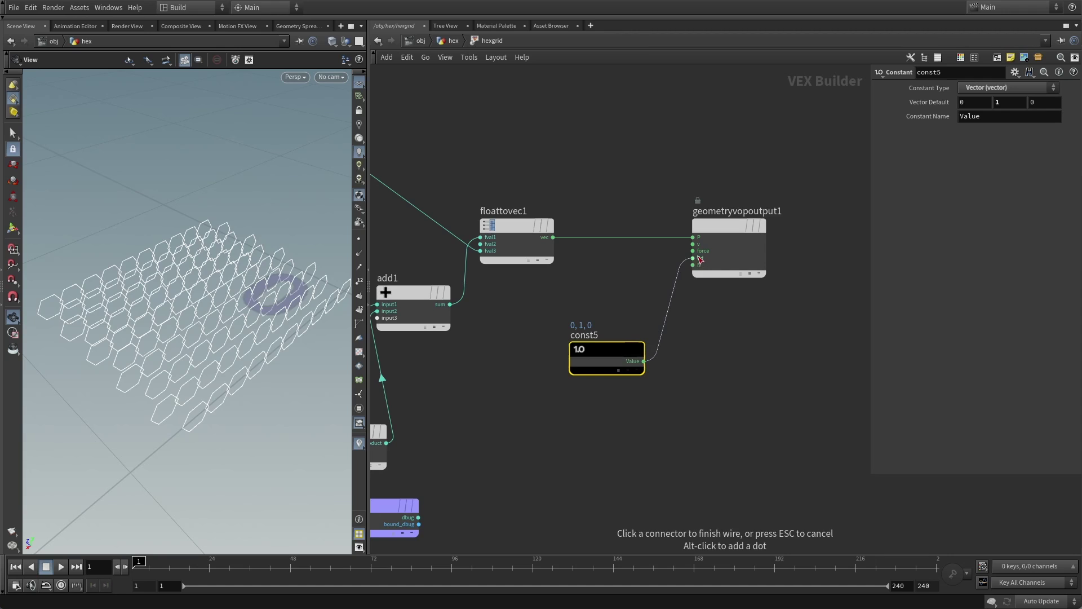
click(692, 265)
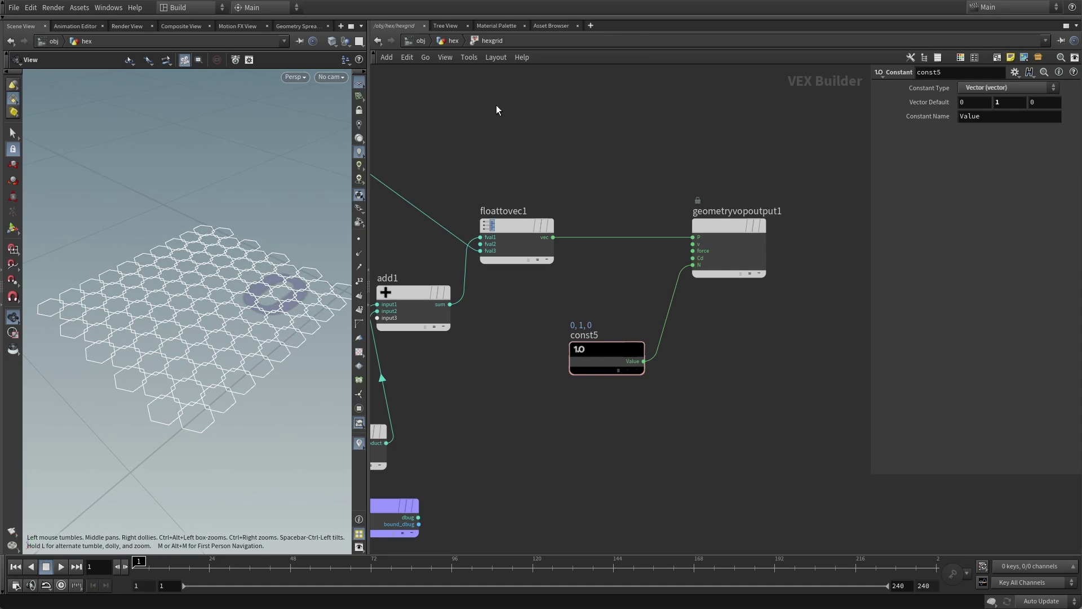
View the grid from above and return to the hex network
drag(252, 366, 231, 347)
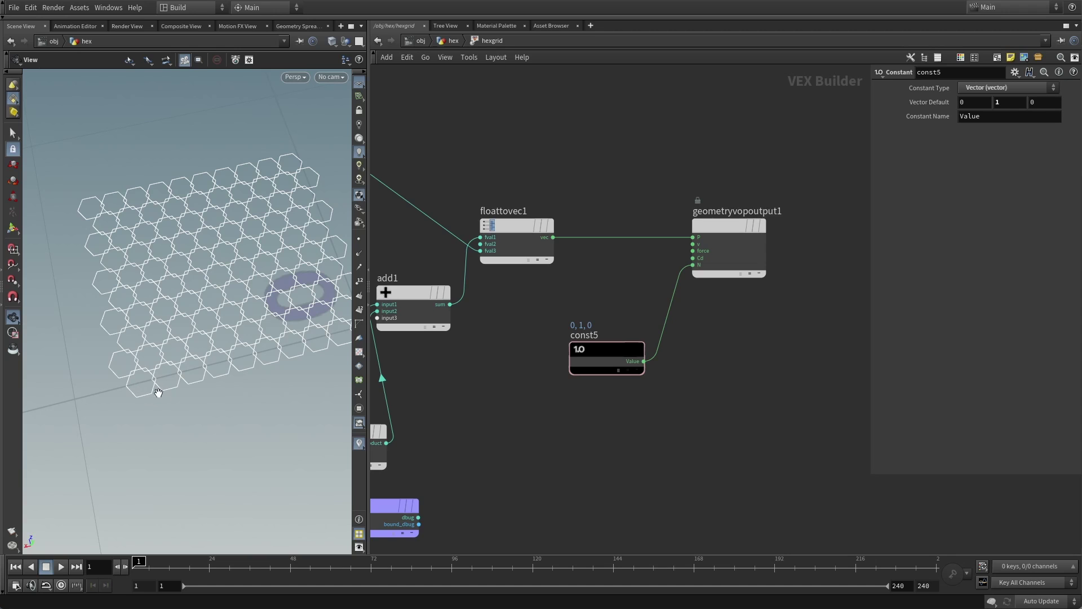
click(449, 44)
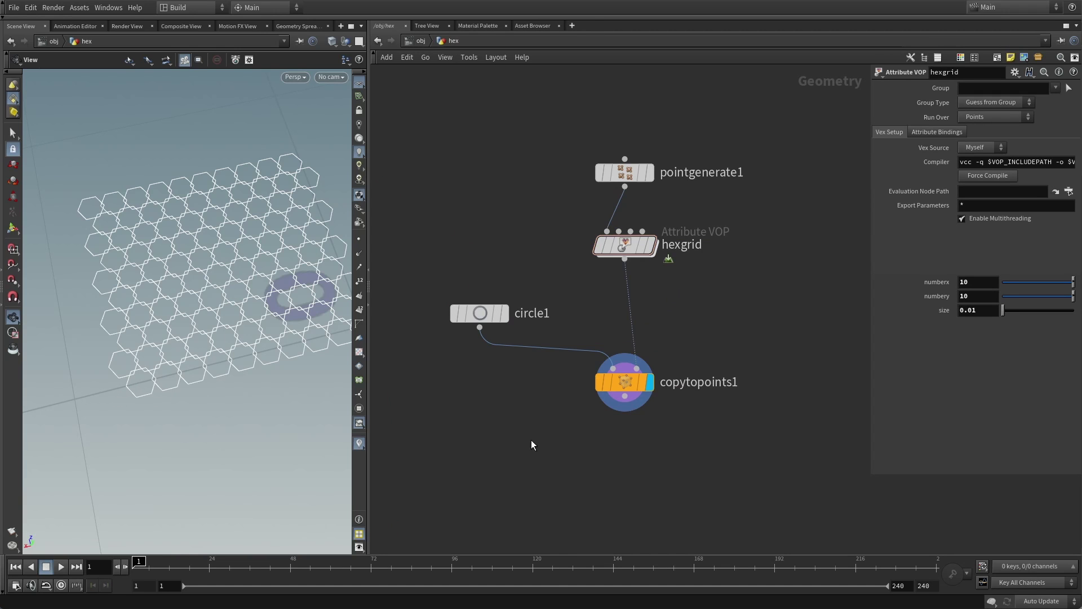
key(Tab)
Insert transform1 between circle1 and copytopoints1 and rotate it 30° about Z
text(tr)
click(657, 202)
click(533, 371)
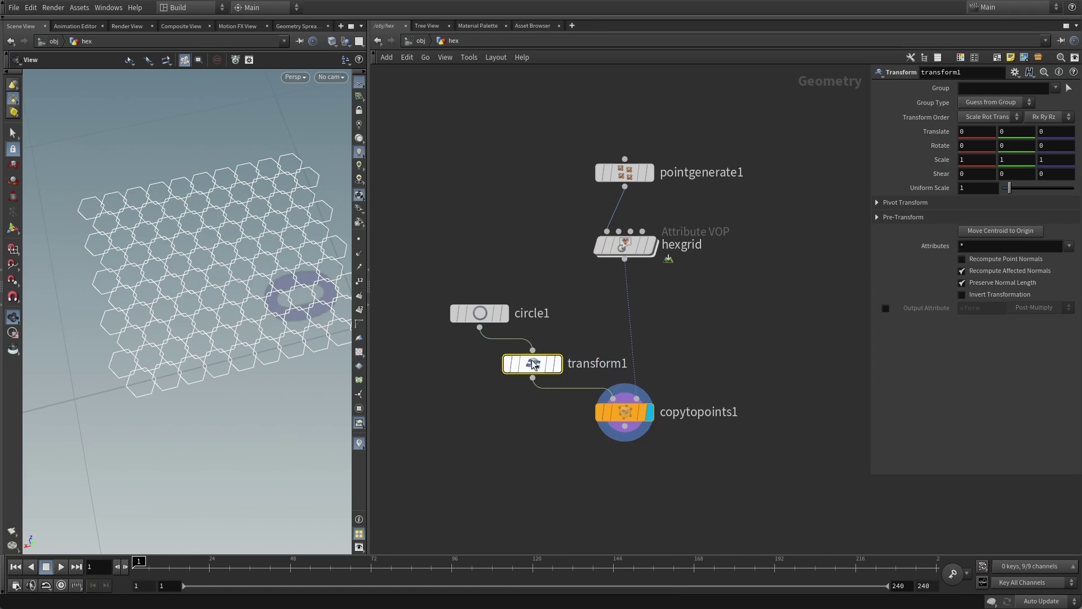
click(1010, 148)
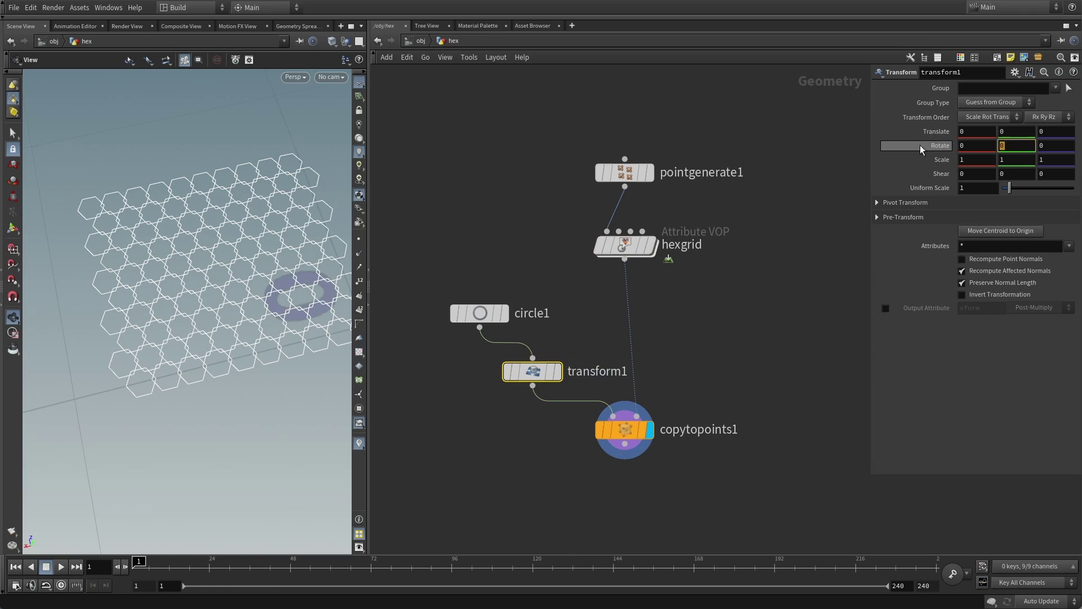
text(30)
key(Return)
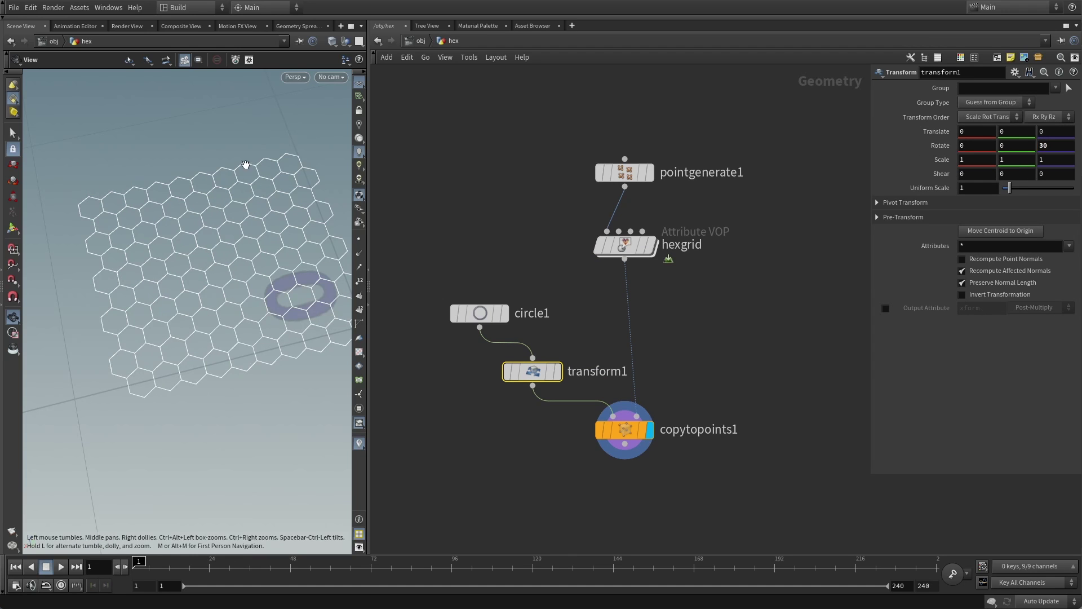
drag(193, 354, 294, 326)
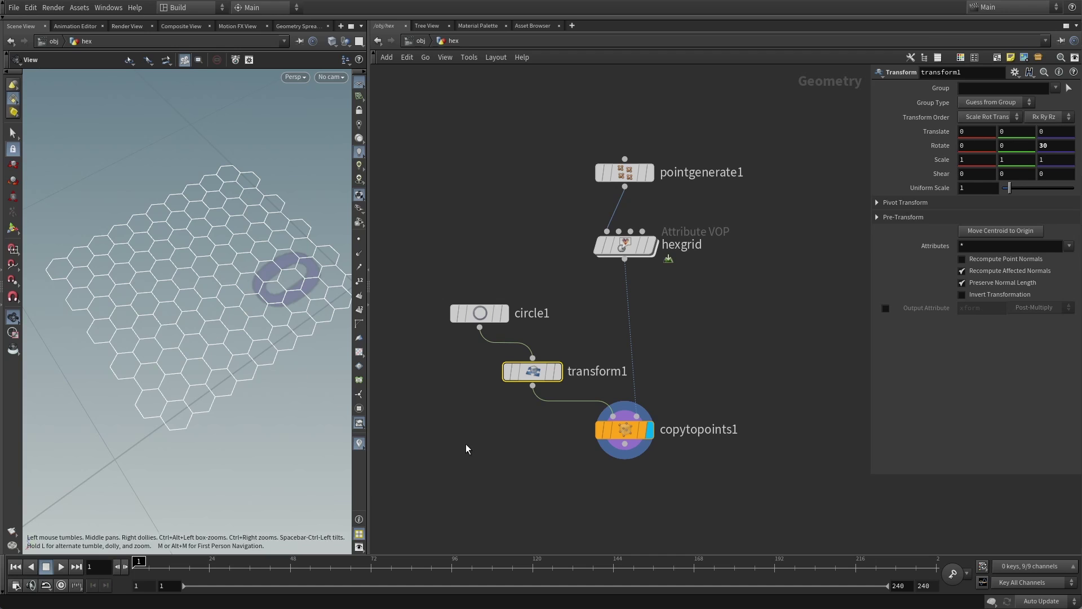
click(480, 314)
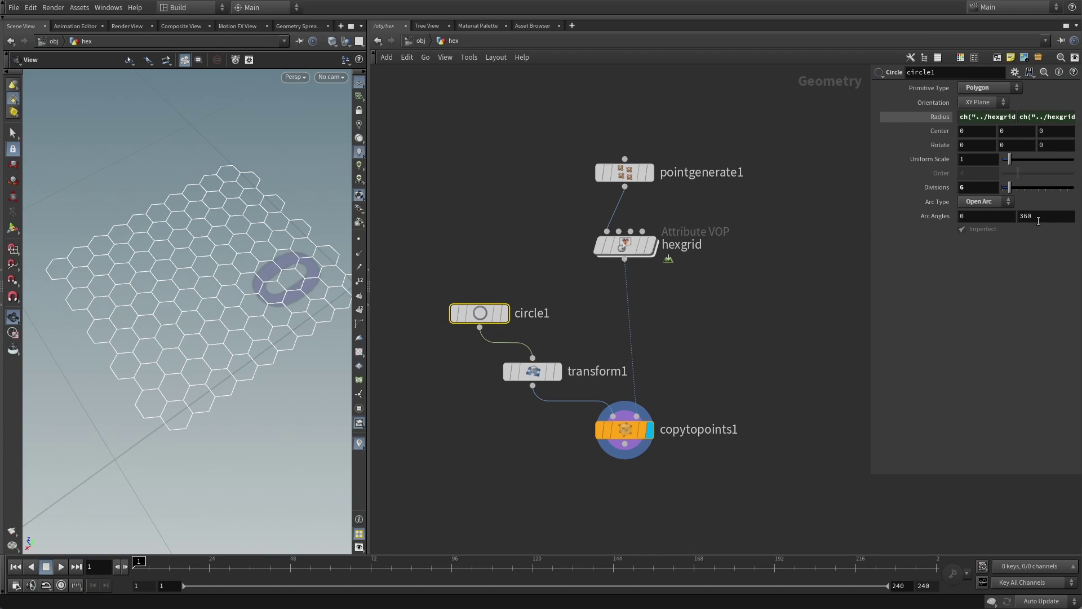
Give circle1 24 divisions and set transform1's uniform scale to 1.1
click(986, 186)
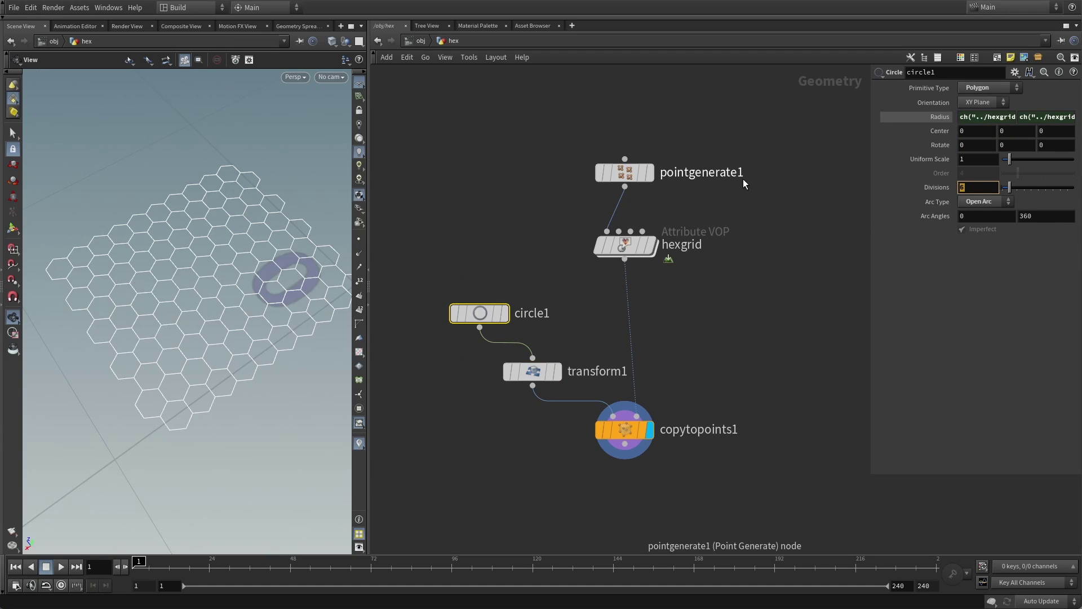
text(24)
key(Return)
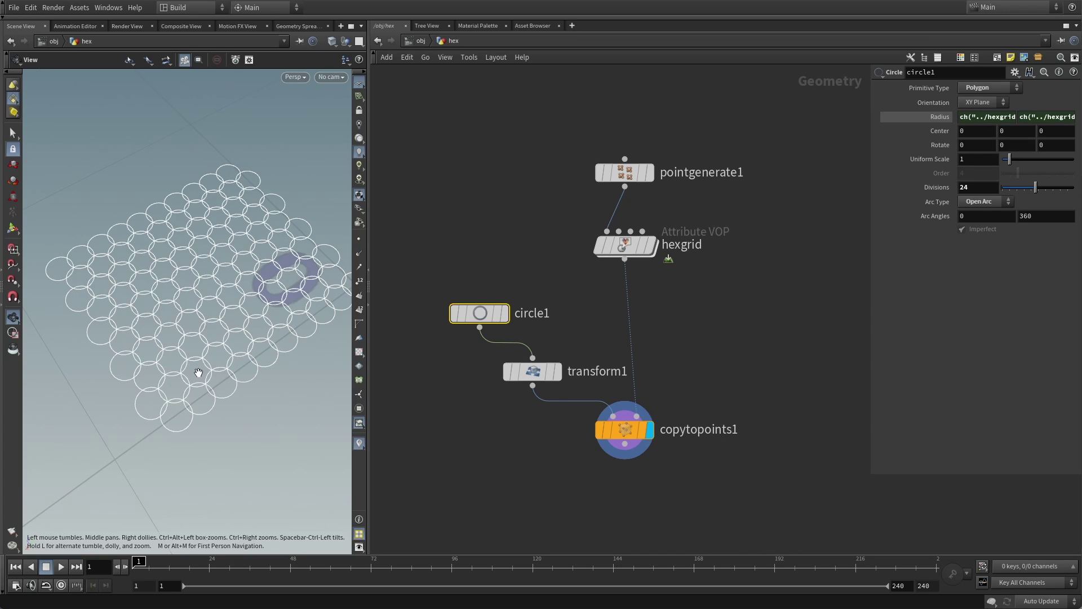
key(ctrl+z)
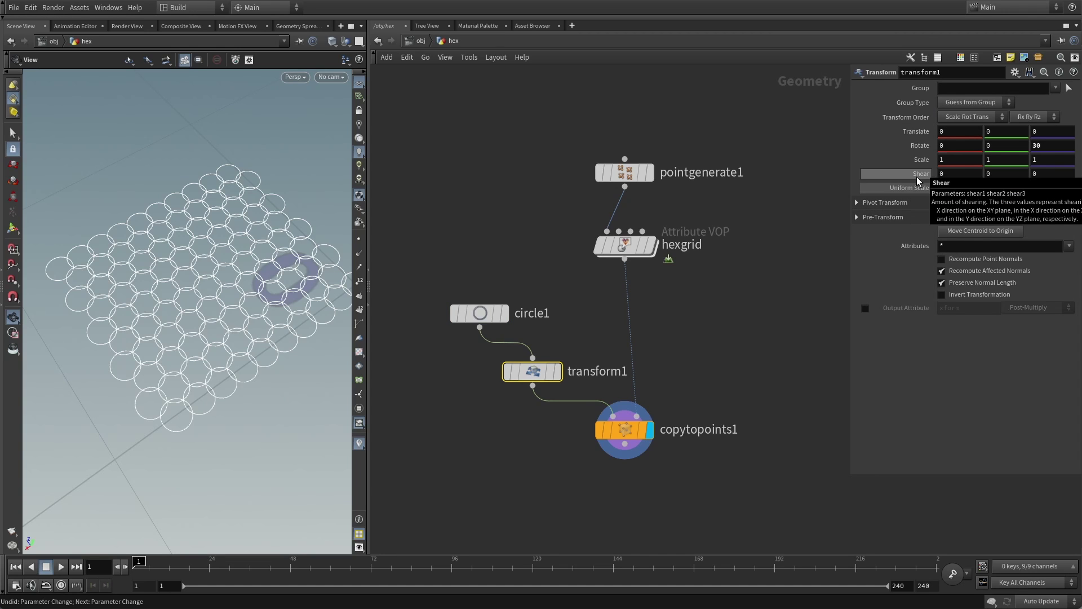
key(ctrl+z)
click(517, 394)
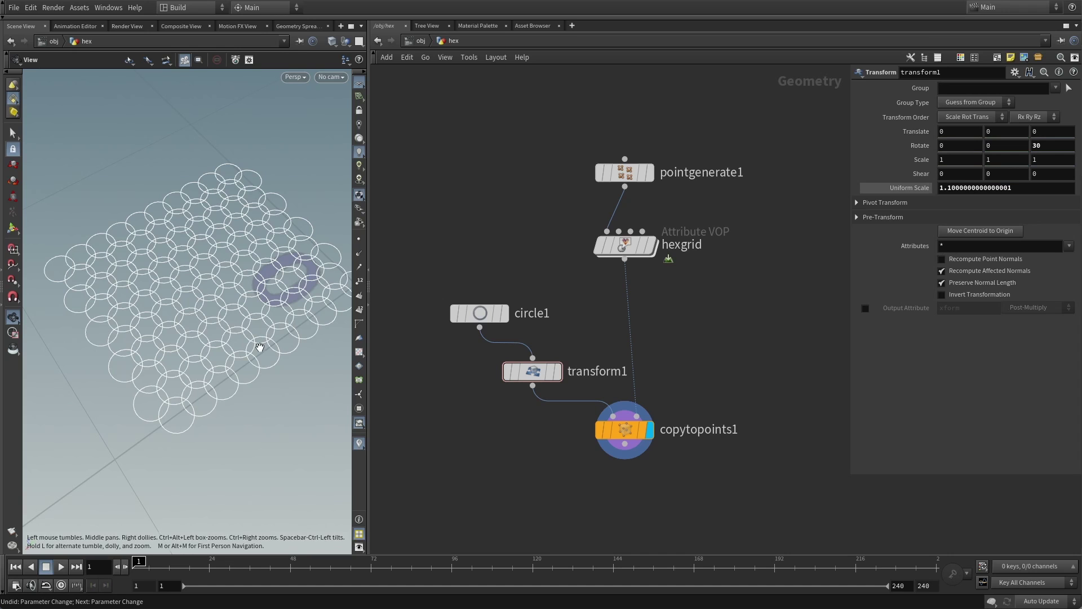
drag(202, 352, 242, 330)
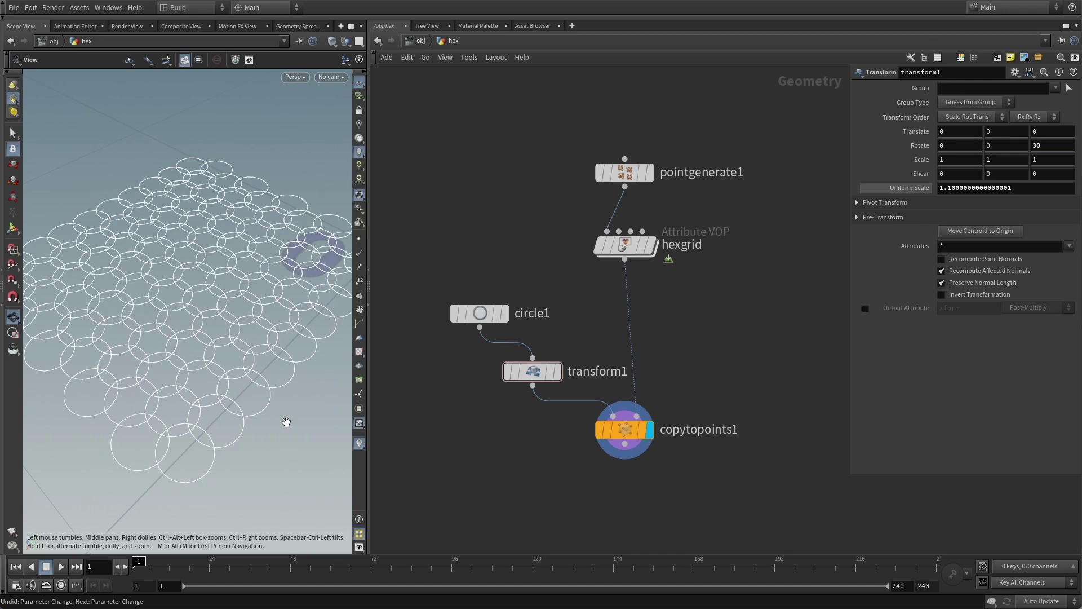
Inside hexgrid, add a Rotate node, rotate1, next to const5
double_click(625, 248)
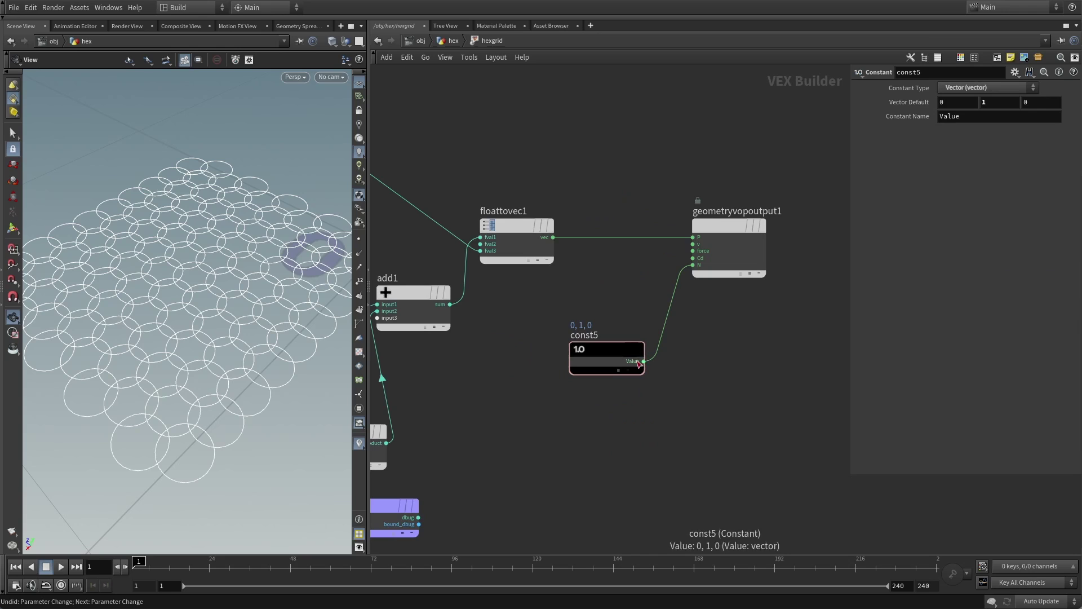
mouse_move(604, 350)
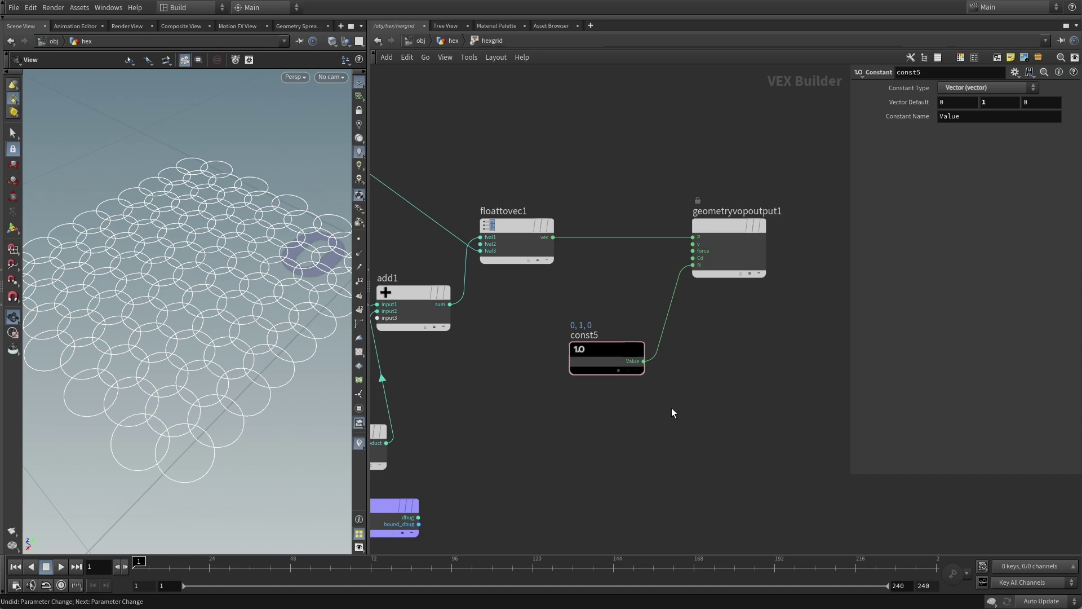
key(Tab)
text(rotat)
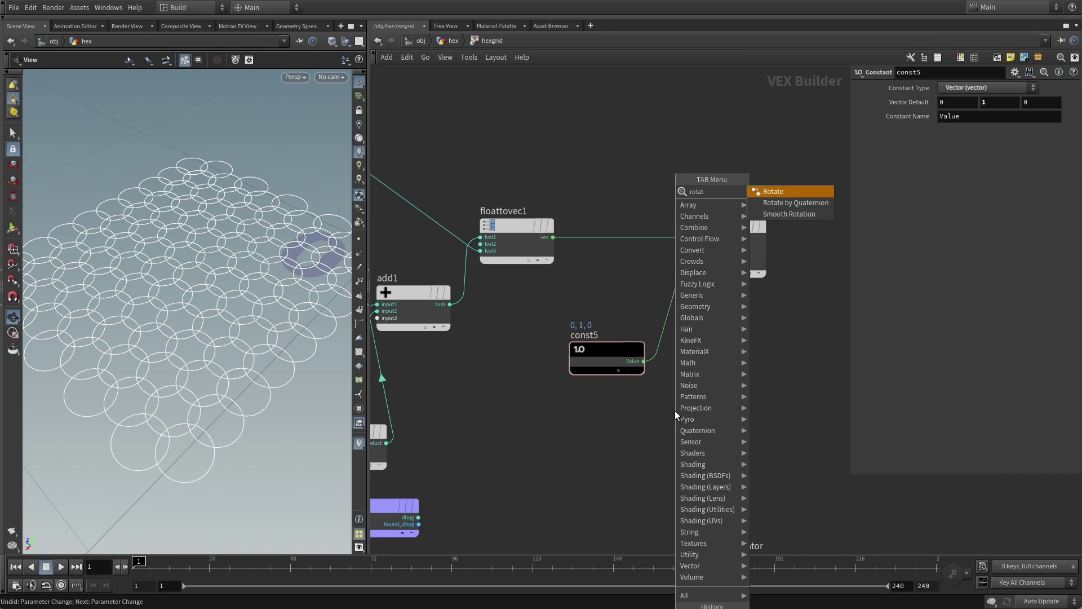
click(773, 192)
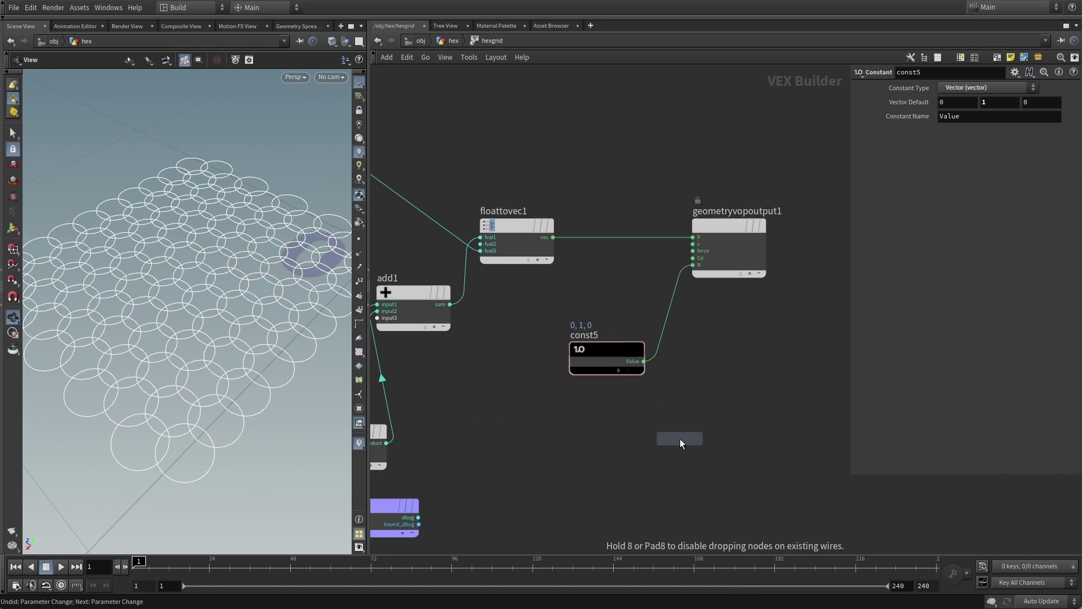
click(679, 438)
drag(690, 356, 566, 346)
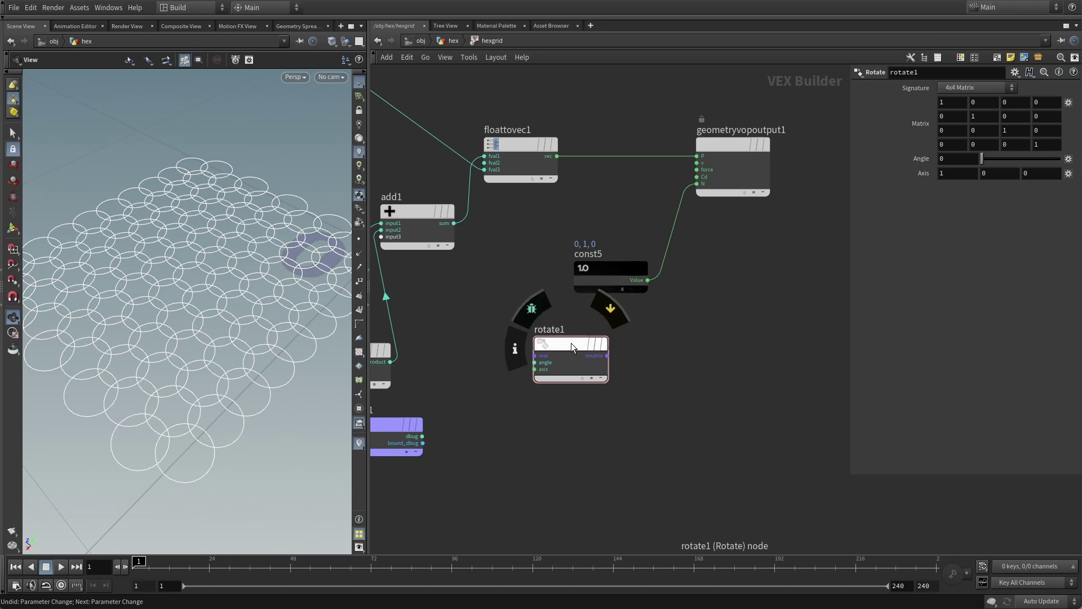
drag(571, 343, 580, 357)
Multiply const5 by rotate1's matrix in multiply7, drive N with it, and test rotate1's Angle
key(Tab)
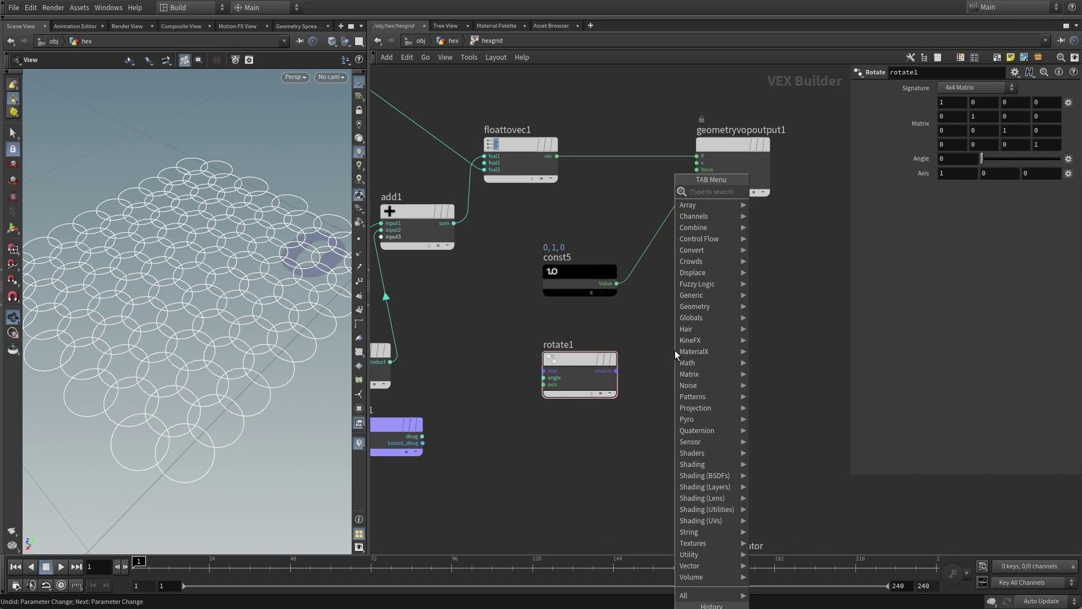
text(mult)
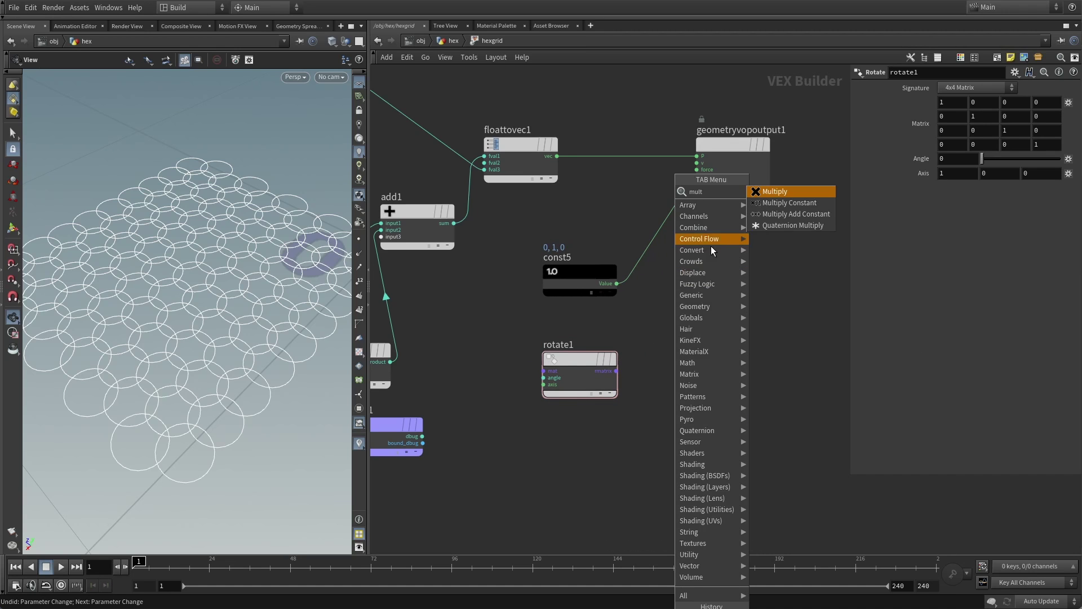
click(776, 192)
click(704, 298)
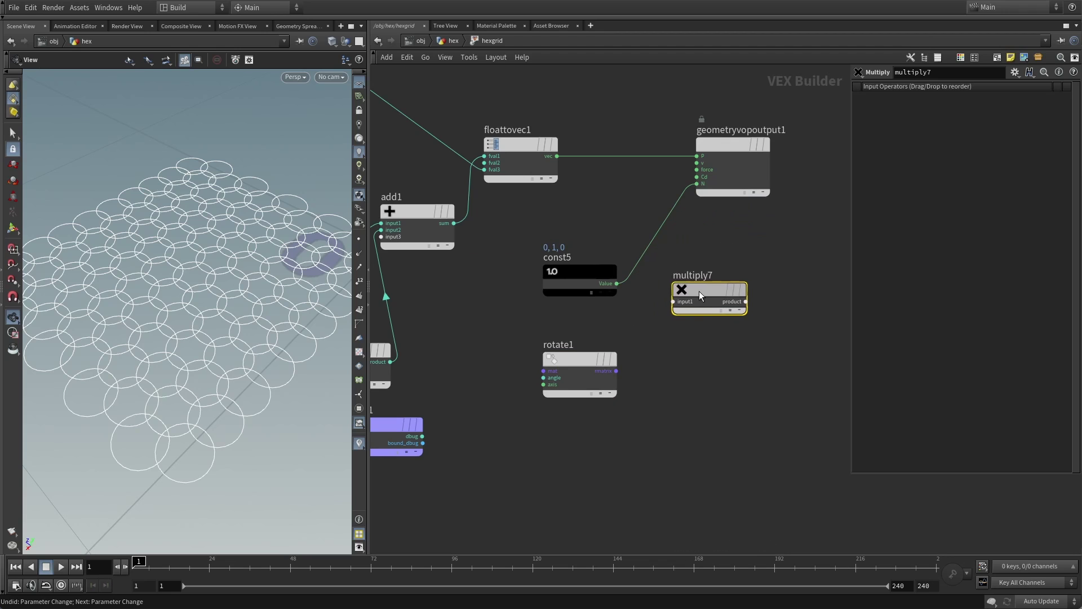
click(616, 283)
click(668, 303)
click(616, 353)
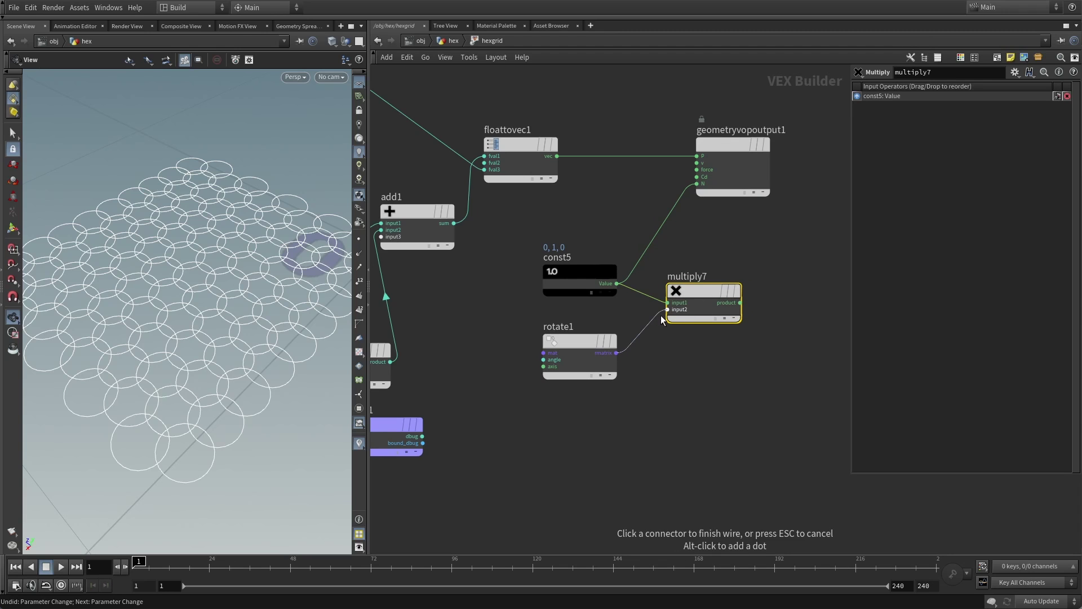
click(667, 309)
click(740, 302)
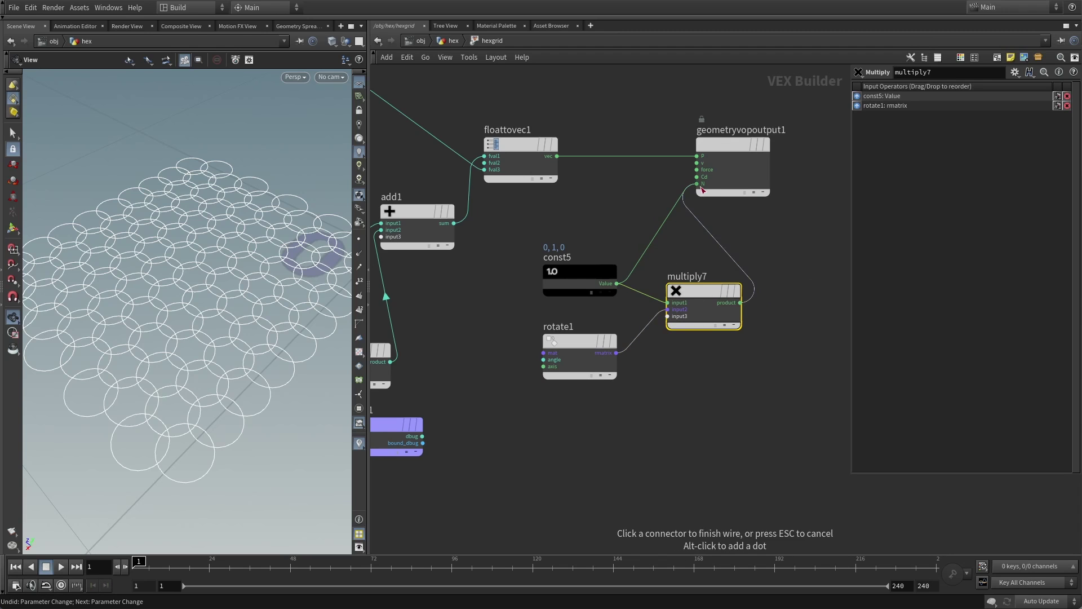
click(697, 184)
click(602, 364)
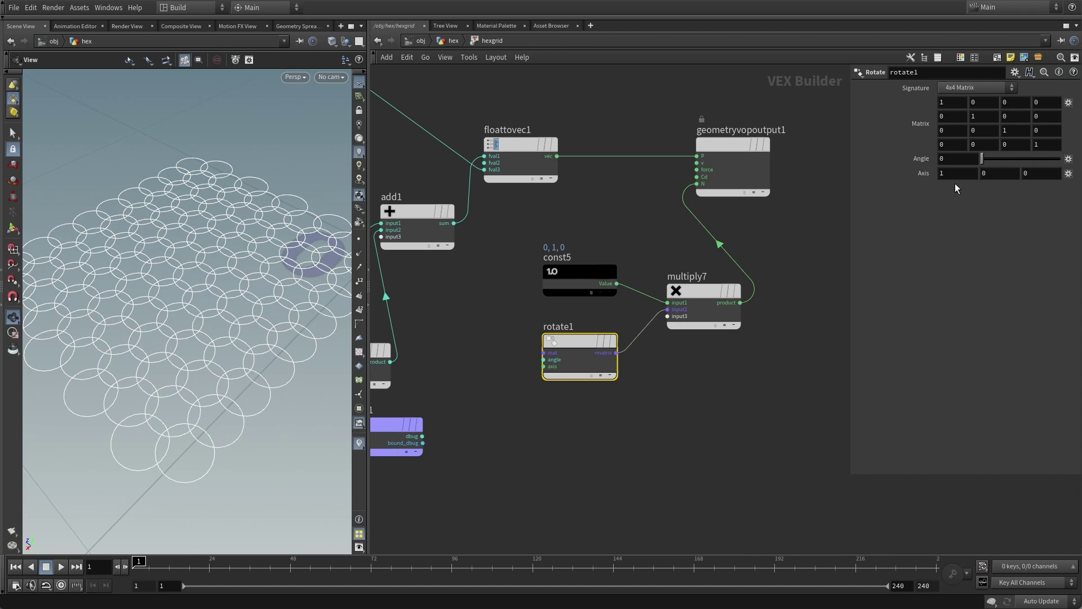
drag(983, 160, 893, 188)
Add a Constant node, const6, with value 18
click(624, 419)
key(Tab)
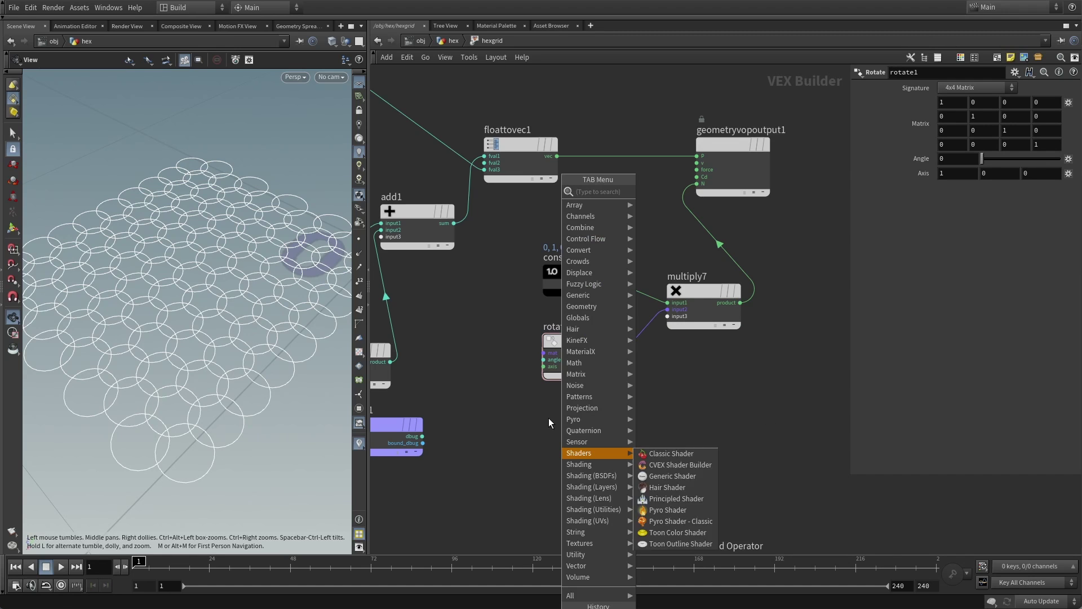
text(const)
click(660, 191)
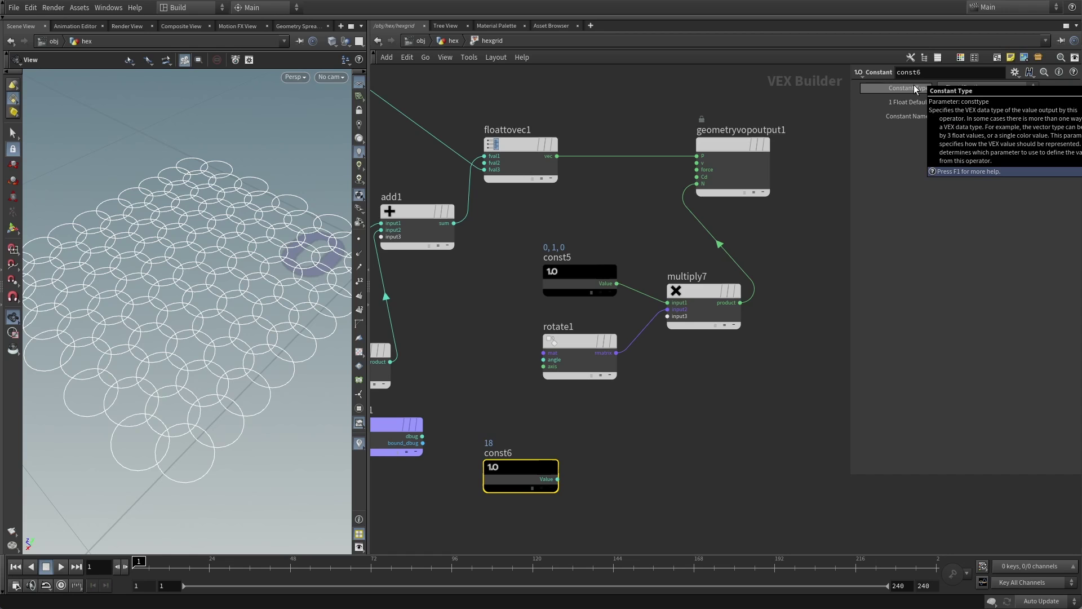
Convert const6 to radians with degtorad2 and feed the result into rotate1's angle
click(609, 504)
key(Tab)
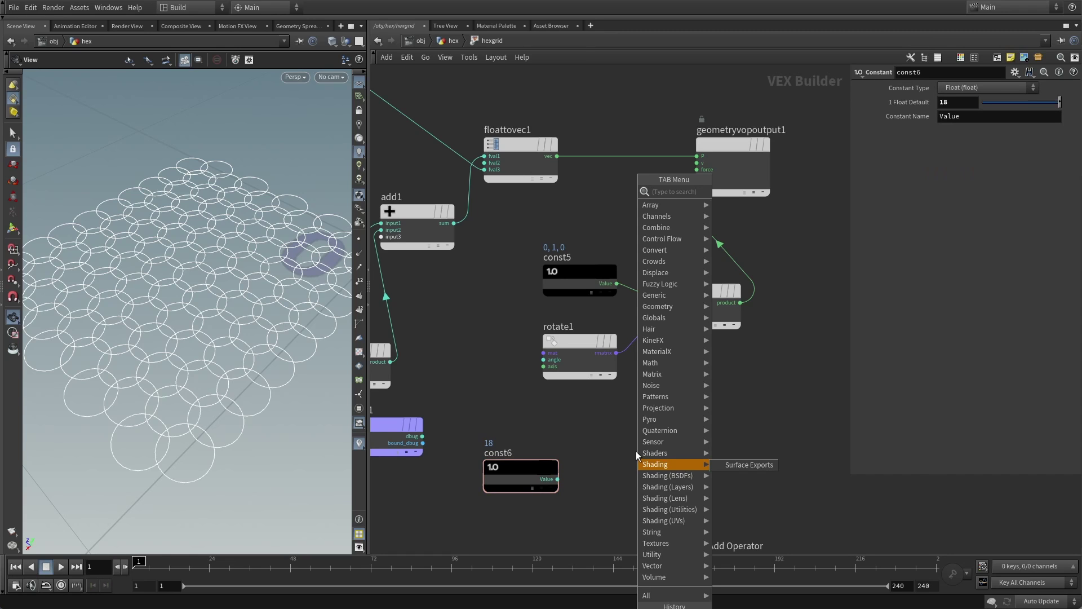
text(rad)
click(761, 204)
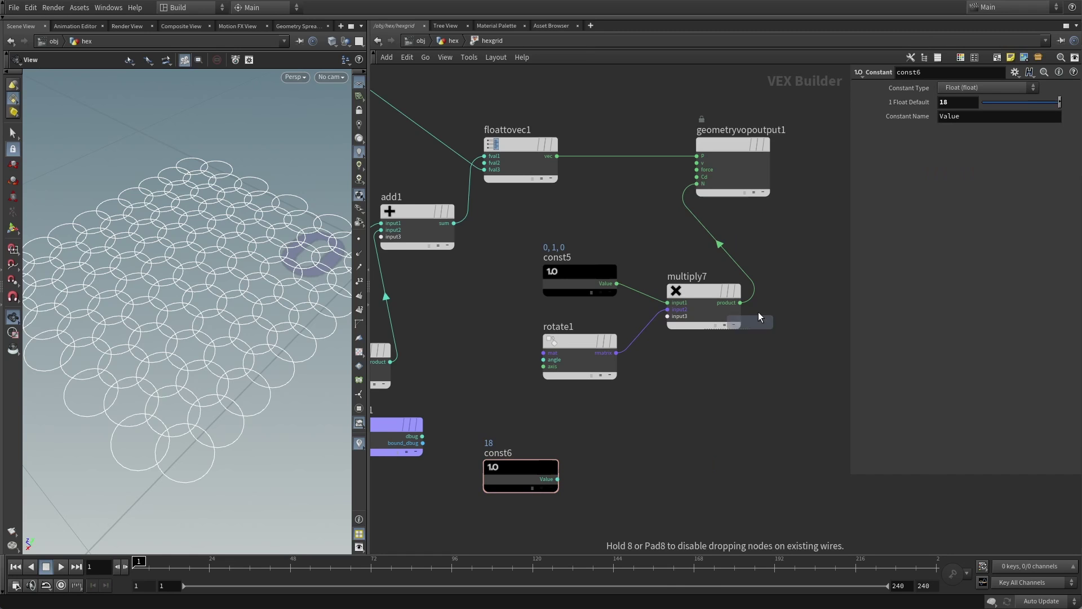
click(619, 472)
click(660, 479)
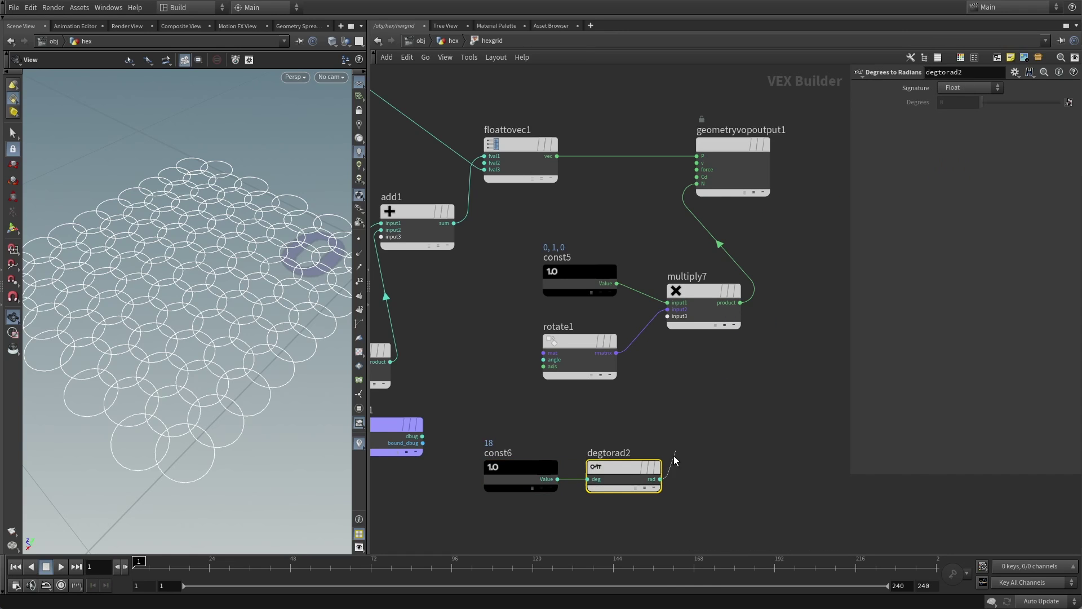
click(555, 359)
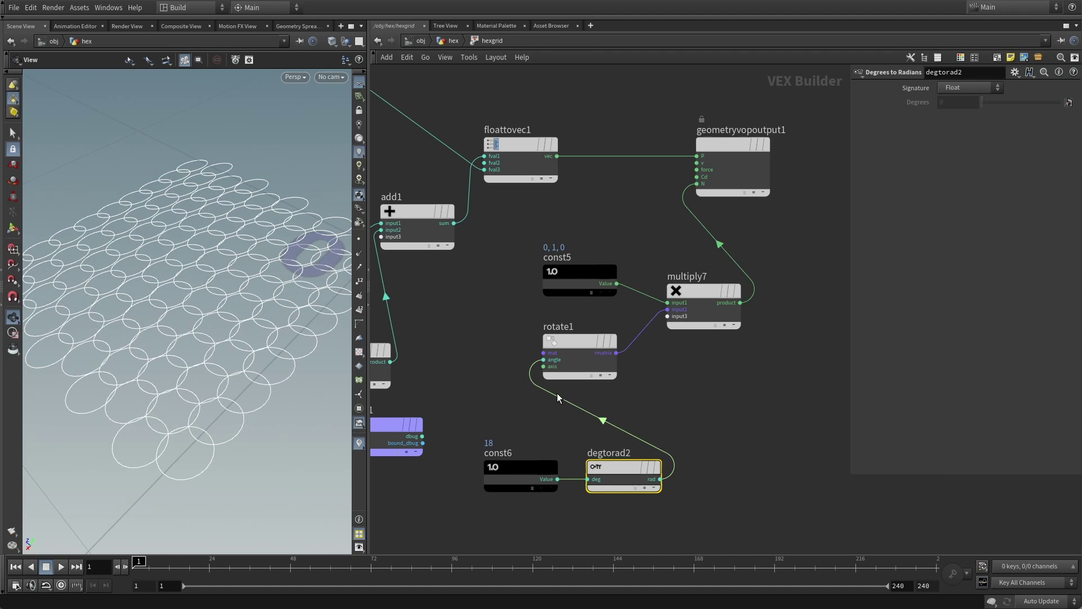
Inspect the tilted circles in the viewport and return to the hex network
mouse_move(214, 298)
mouse_down()
mouse_move(232, 274)
mouse_move(224, 294)
mouse_up()
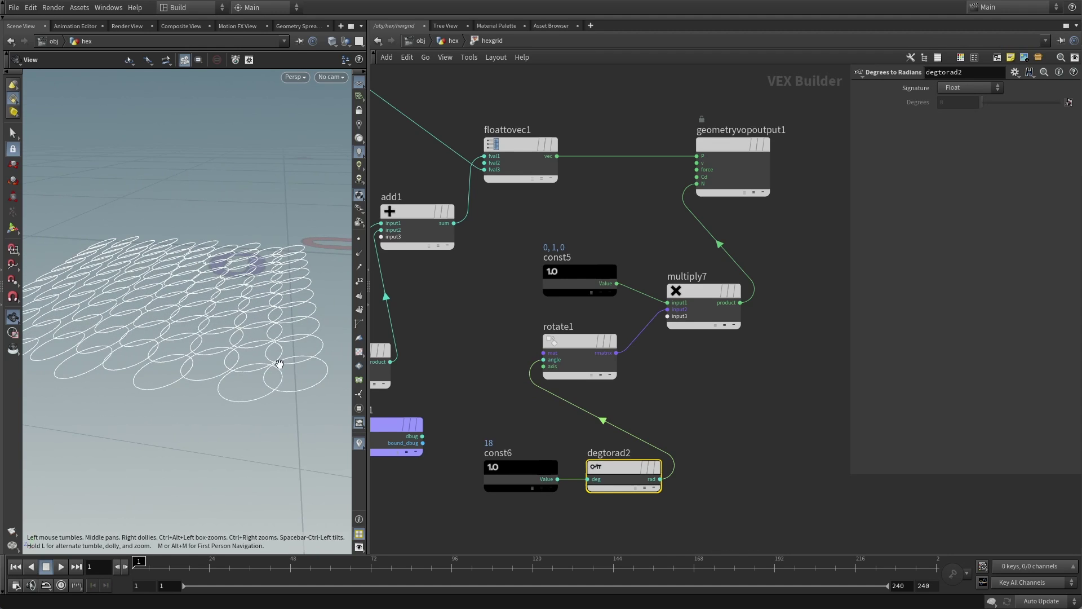
mouse_move(280, 364)
mouse_down()
mouse_move(275, 354)
mouse_move(289, 353)
mouse_move(262, 370)
mouse_up()
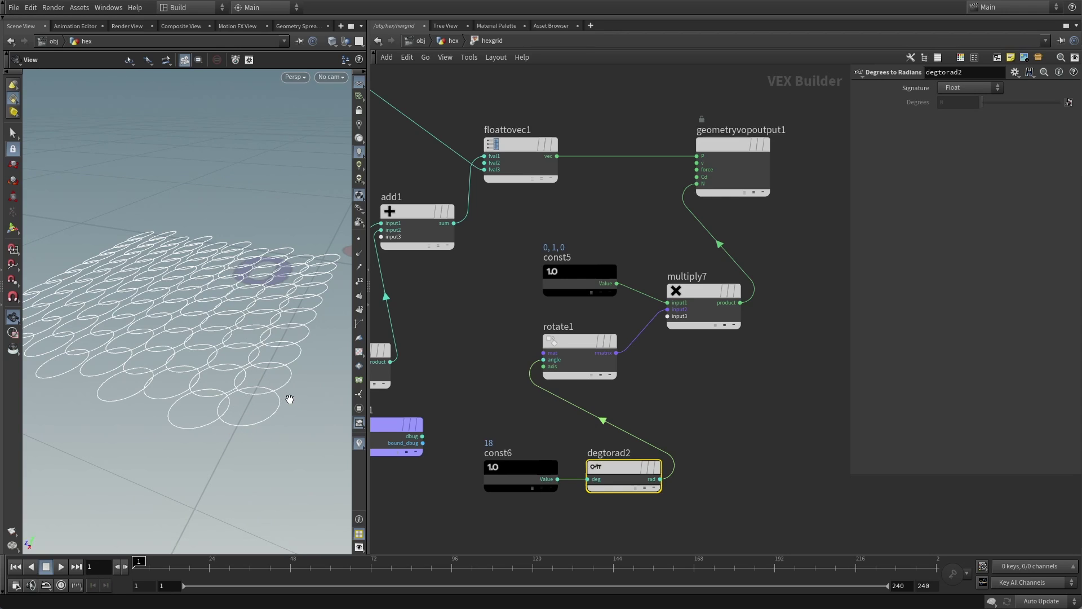
click(712, 417)
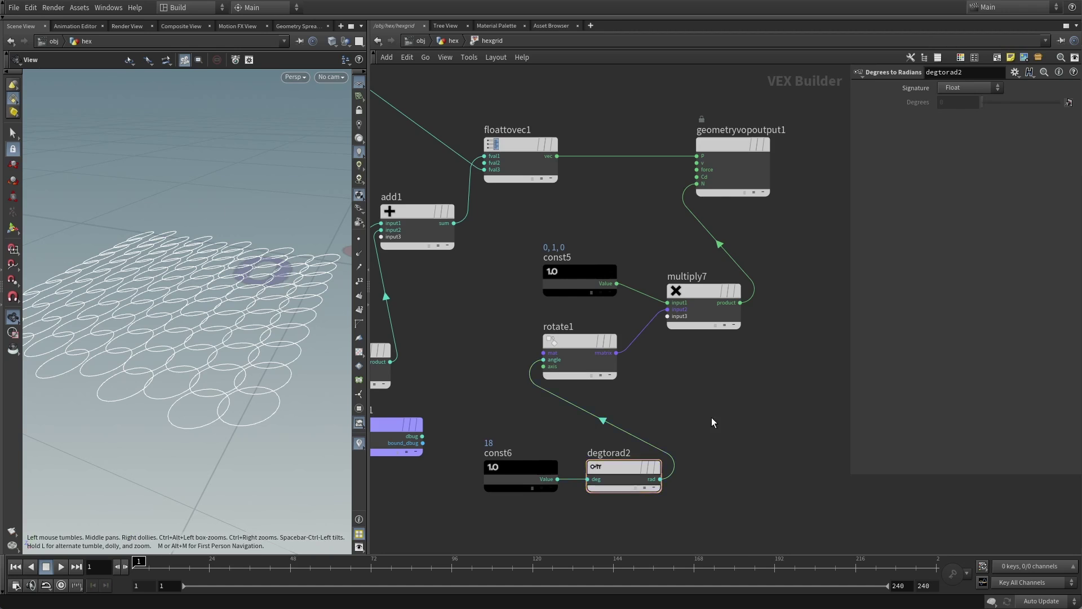
key(u)
click(658, 211)
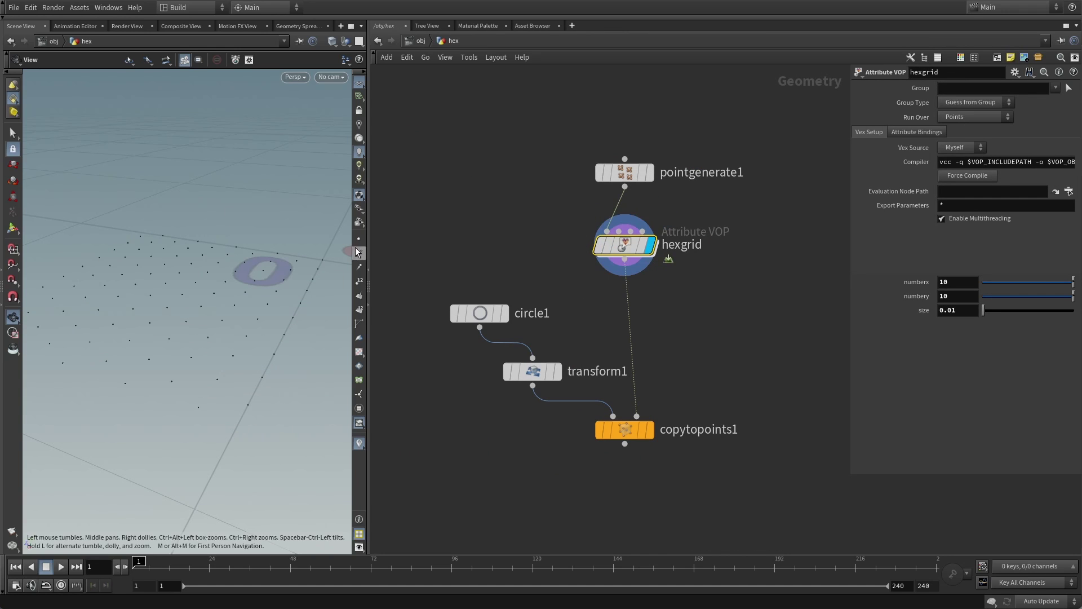
click(360, 296)
drag(169, 395, 234, 395)
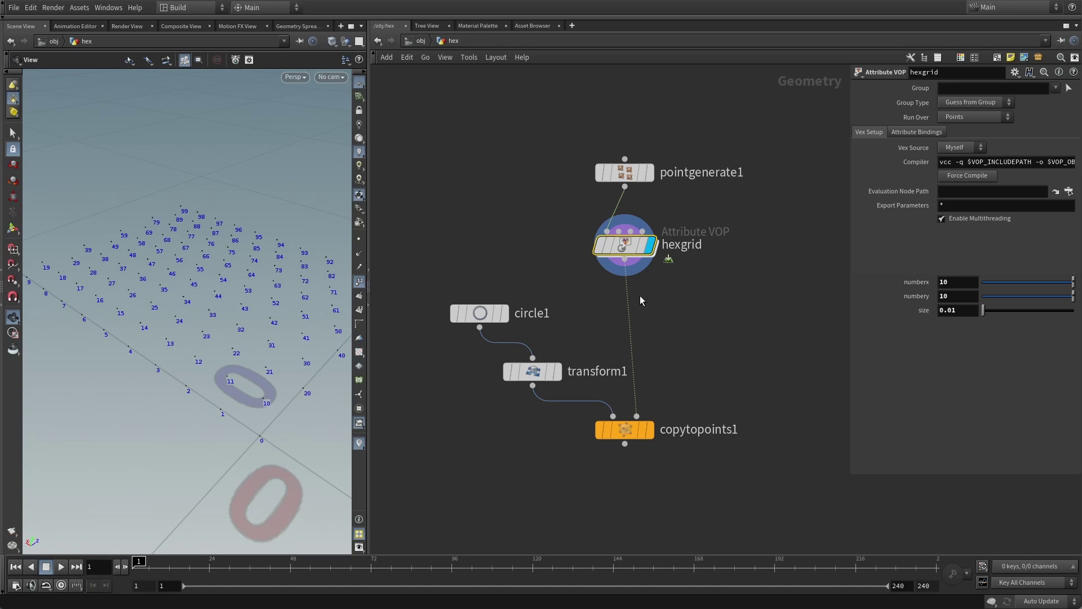
click(650, 430)
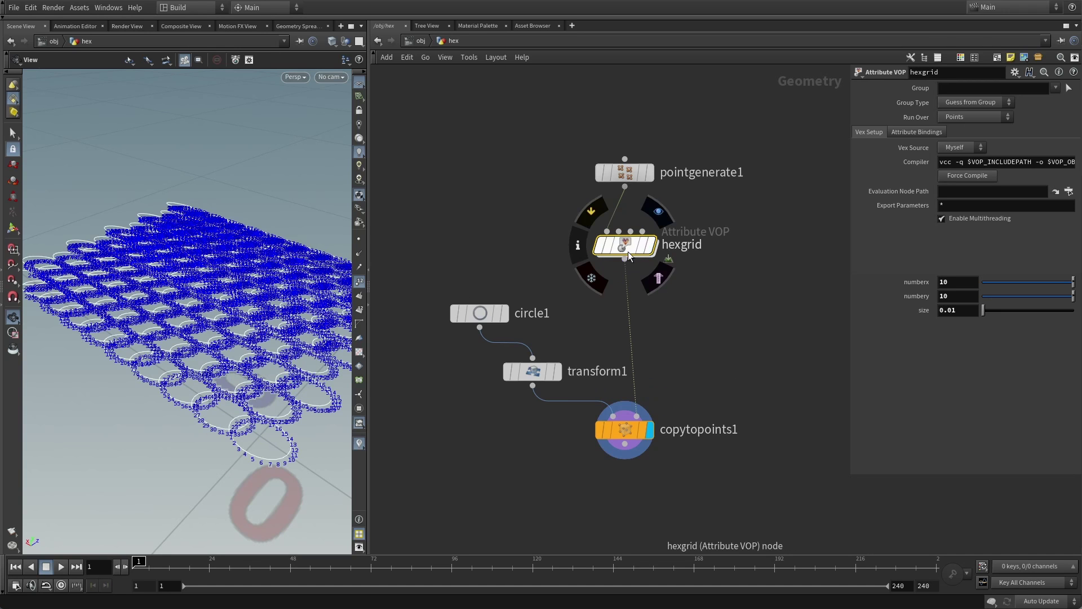
double_click(627, 252)
click(360, 282)
drag(247, 367, 241, 346)
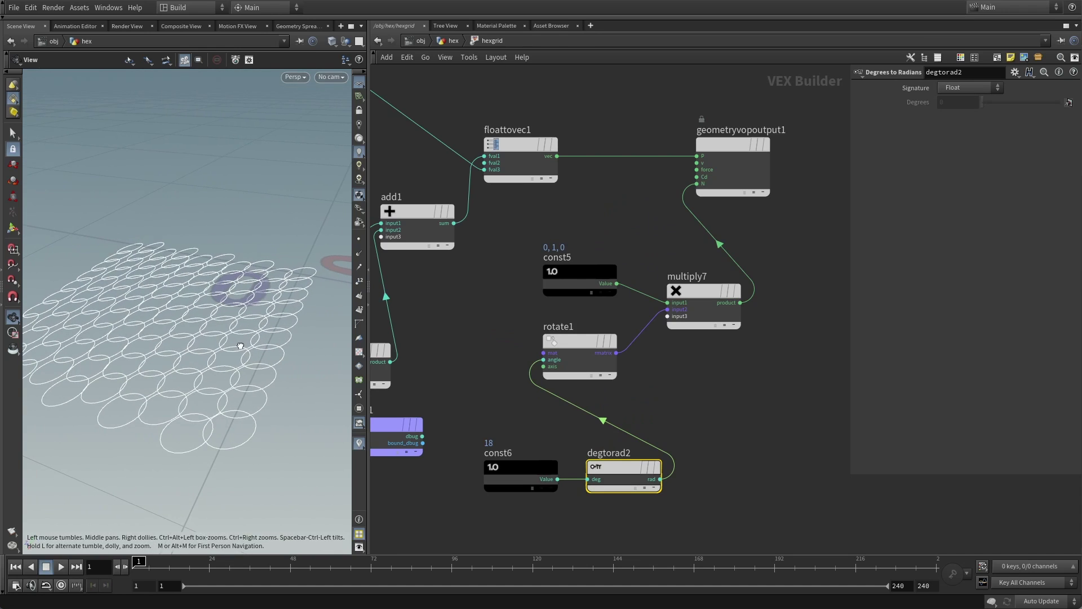
Add a new Modulo node, modulo3, beside modulo1 and cosine1
click(476, 361)
middle_drag(454, 272, 616, 276)
scroll(623, 298, down, 2)
mouse_move(623, 319)
middle_down()
mouse_move(649, 306)
mouse_move(655, 316)
mouse_move(765, 298)
middle_up()
middle_drag(659, 375, 815, 351)
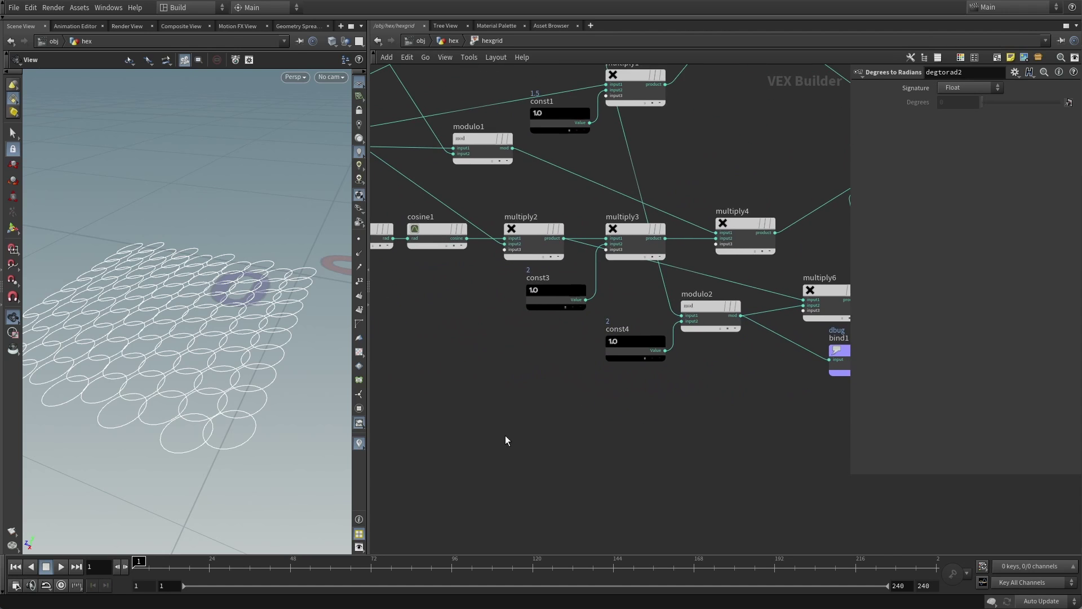
key(Tab)
click(640, 188)
click(552, 398)
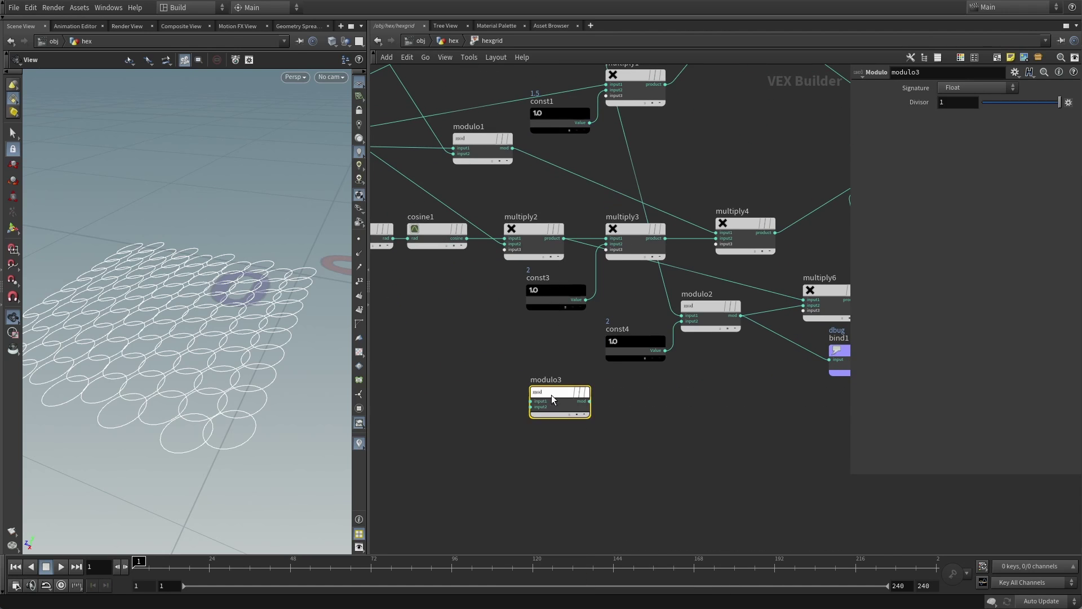
Duplicate const4 as const7 (value 2) below modulo3 and wire inttofloat1's value into modulo3
middle_drag(486, 345, 562, 349)
drag(707, 356, 544, 433)
middle_drag(502, 332, 636, 398)
middle_drag(416, 274, 484, 226)
drag(460, 185, 769, 442)
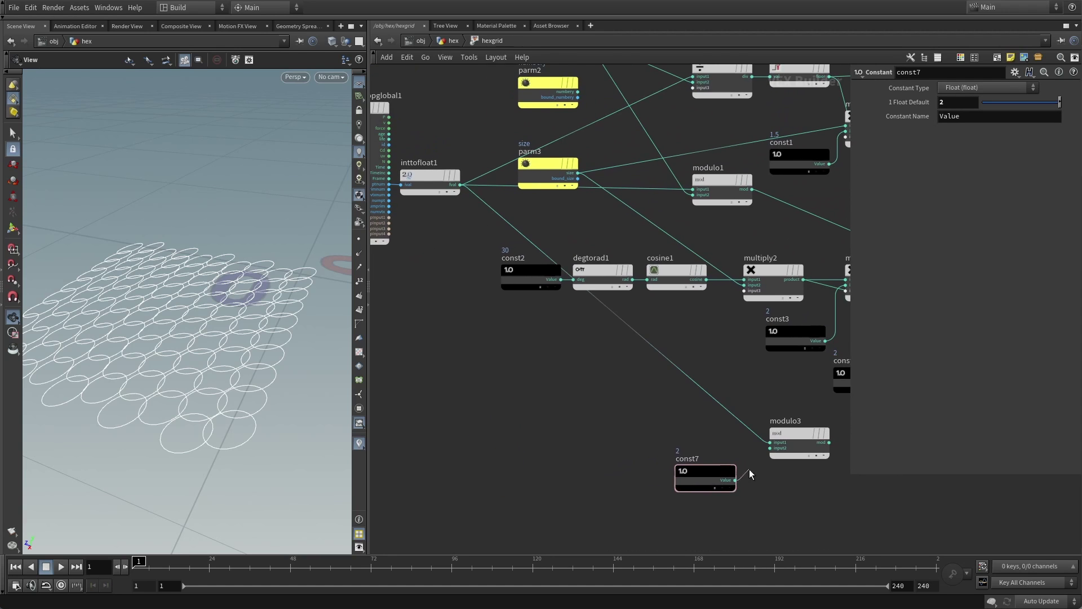
Feed modulo3's result into bind1 and check the dbug attribute in the spreadsheet
scroll(567, 367, down, 5)
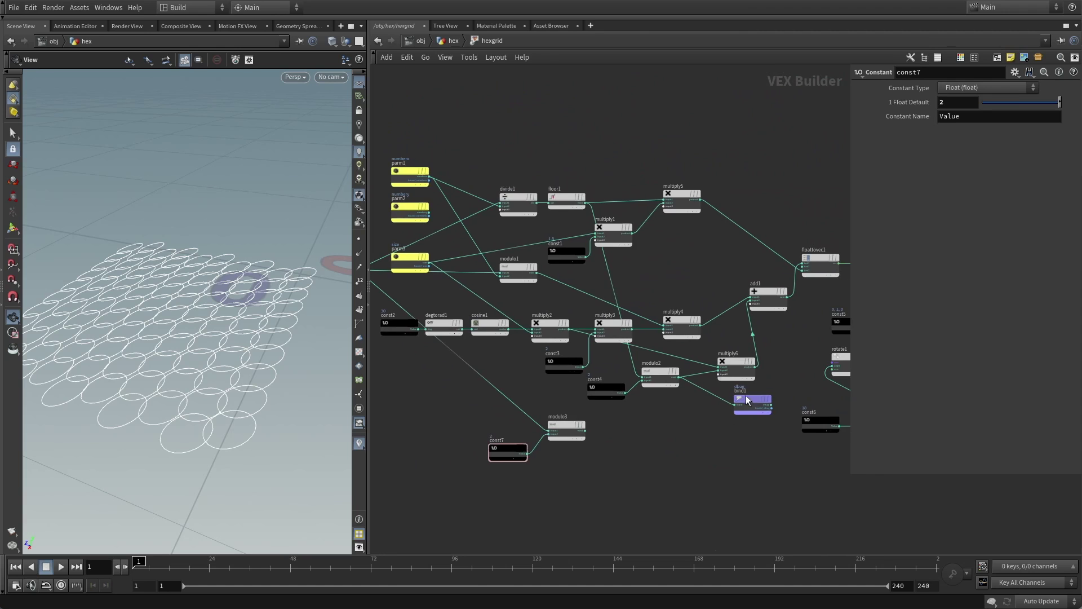
drag(746, 399, 654, 418)
drag(585, 431, 642, 423)
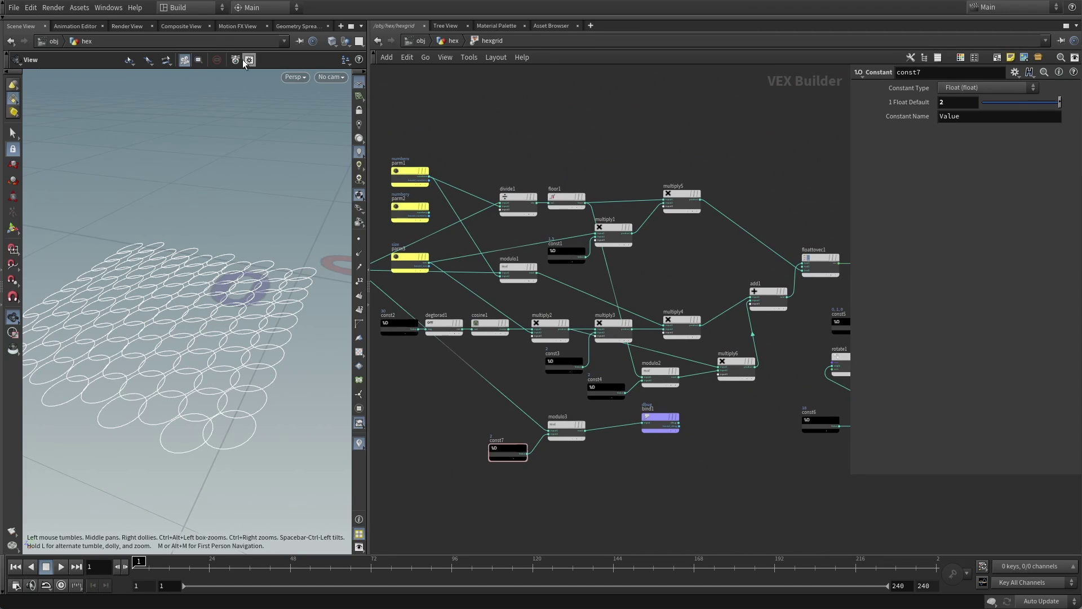
click(294, 26)
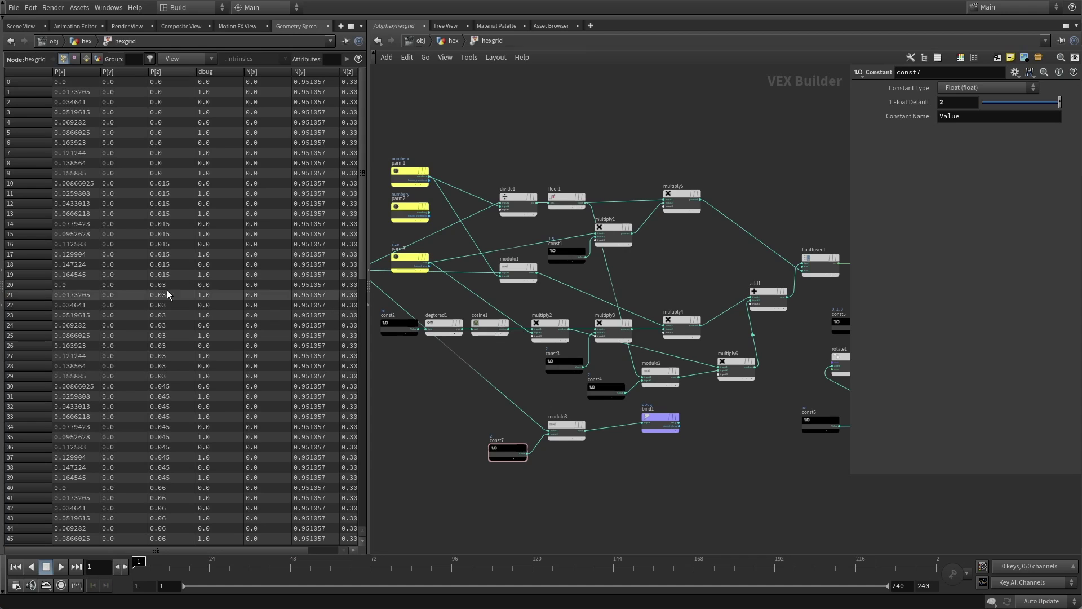
click(31, 26)
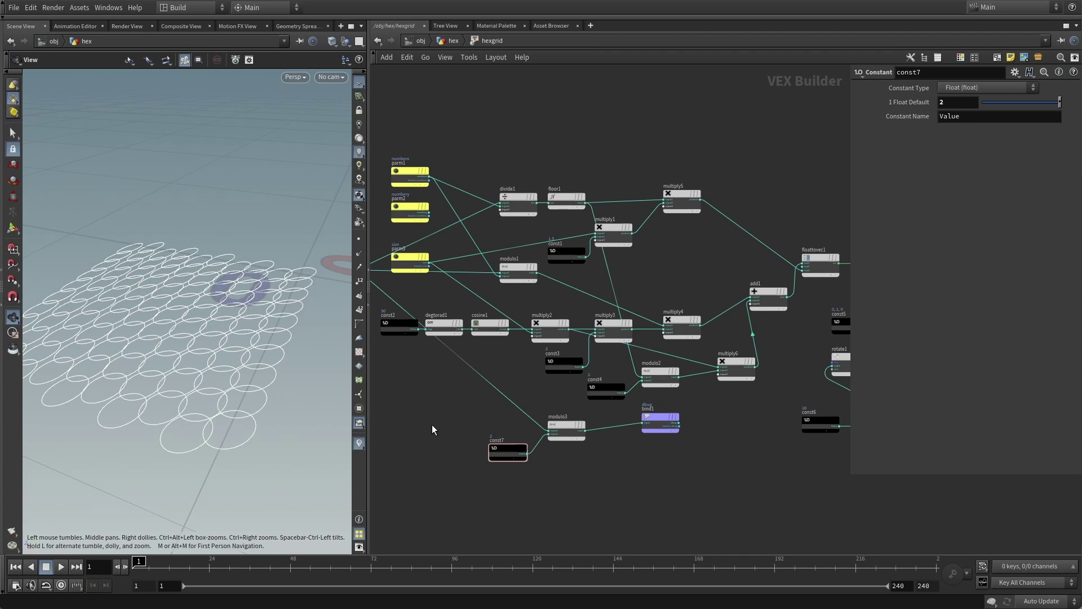
Rearrange modulo3, const7 and bind1, disconnecting bind1 from modulo3
drag(432, 427, 617, 486)
drag(567, 428, 682, 445)
scroll(571, 395, up, 3)
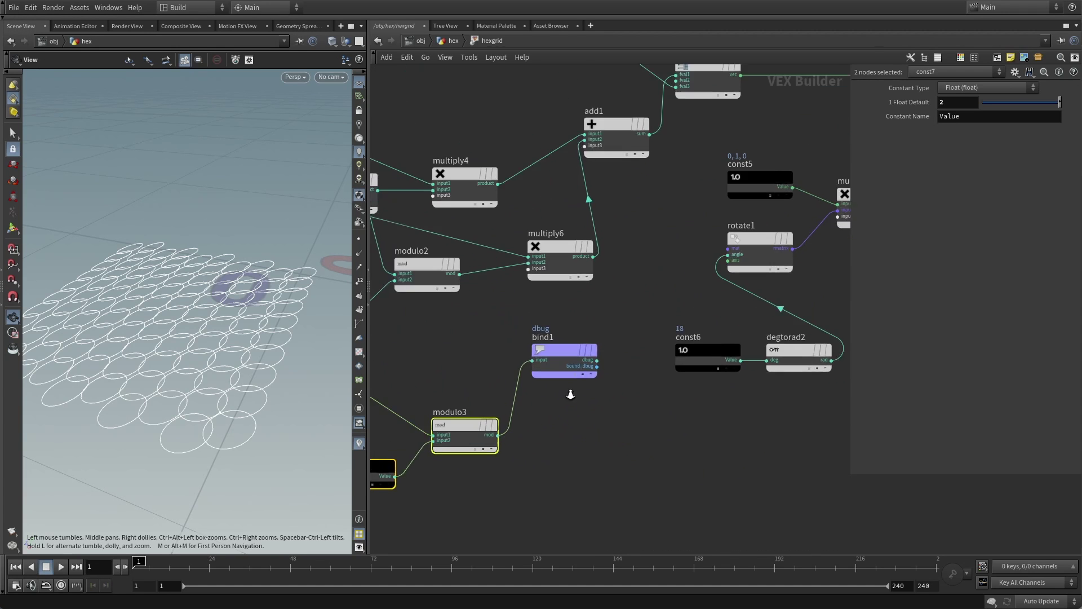
right_drag(570, 395, 586, 389)
mouse_move(623, 385)
middle_down()
mouse_move(572, 377)
mouse_move(639, 385)
middle_up()
drag(493, 423, 636, 402)
drag(582, 357, 600, 326)
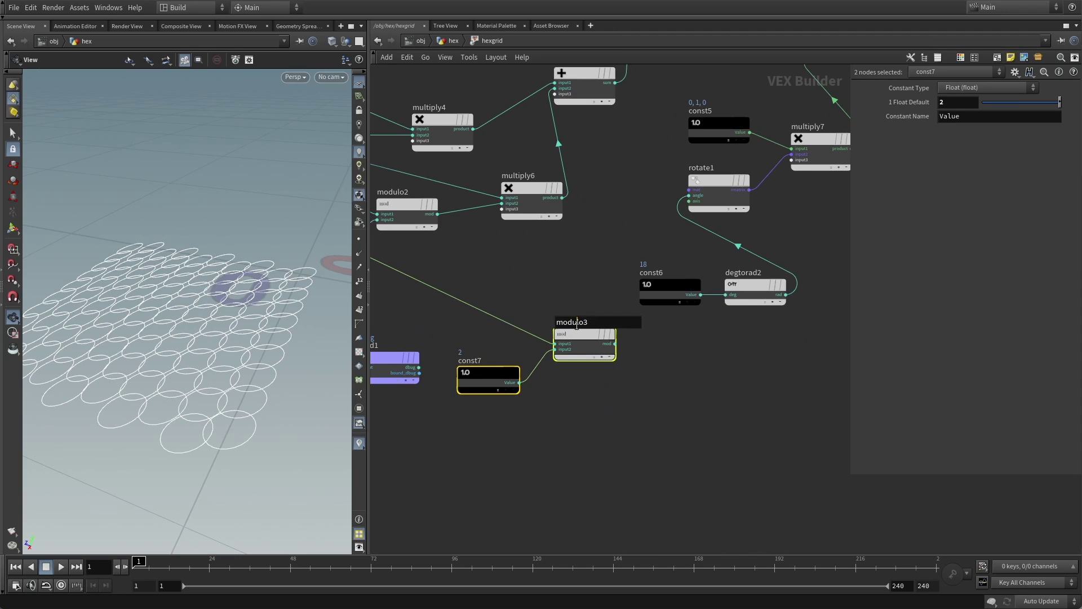
drag(589, 322, 580, 255)
click(580, 256)
drag(572, 350, 582, 278)
drag(506, 373, 496, 301)
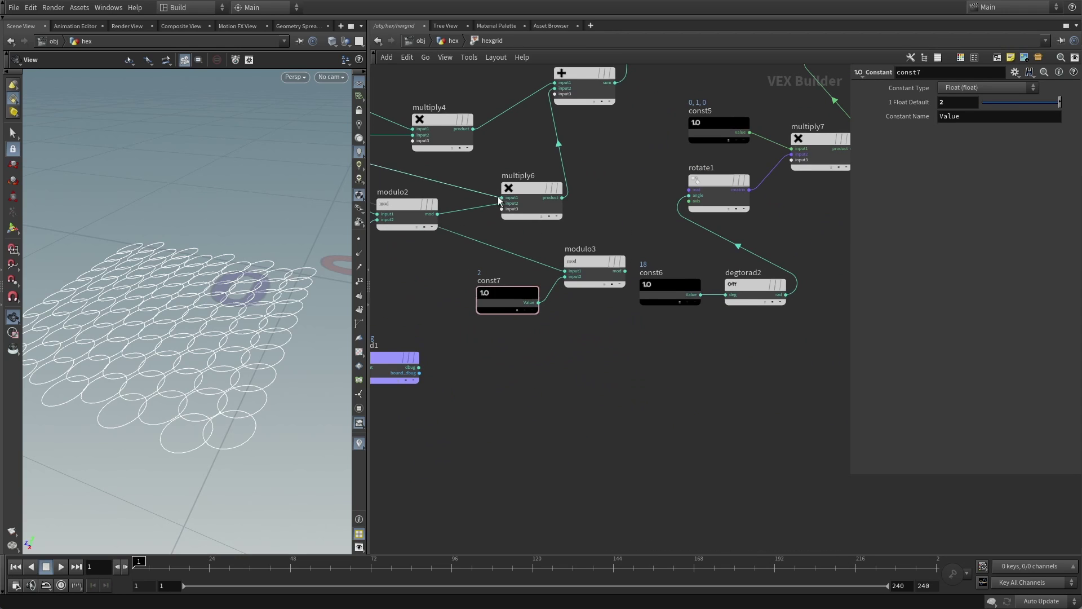
drag(622, 265, 598, 273)
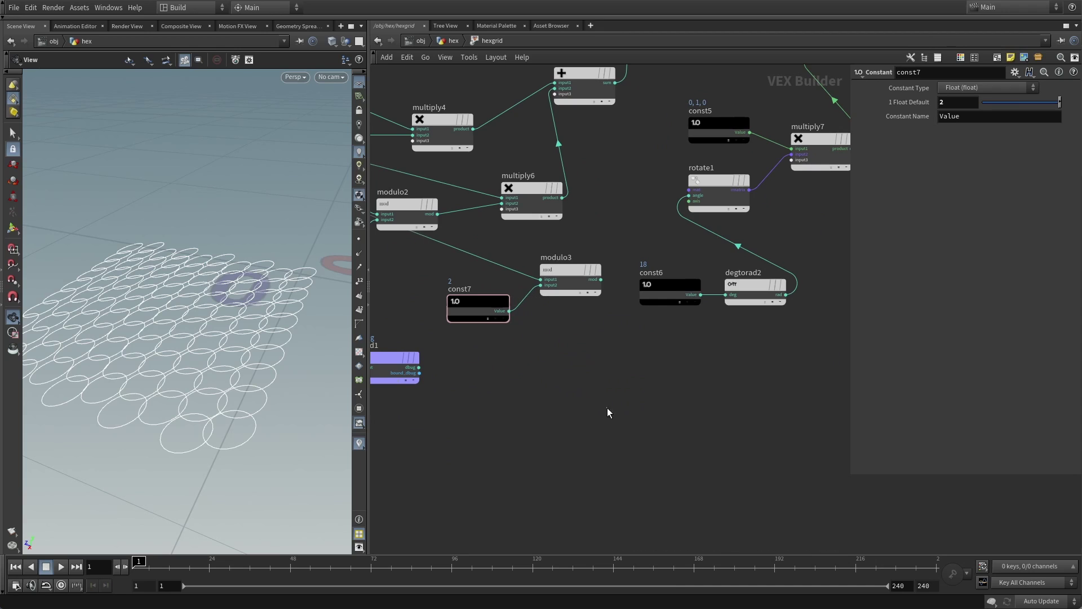
Add a Multiply node, multiply8
key(Tab)
text(mu)
key(Return)
Place multiply8 under rotate1 with const6 and degtorad2 moved beside it
click(623, 388)
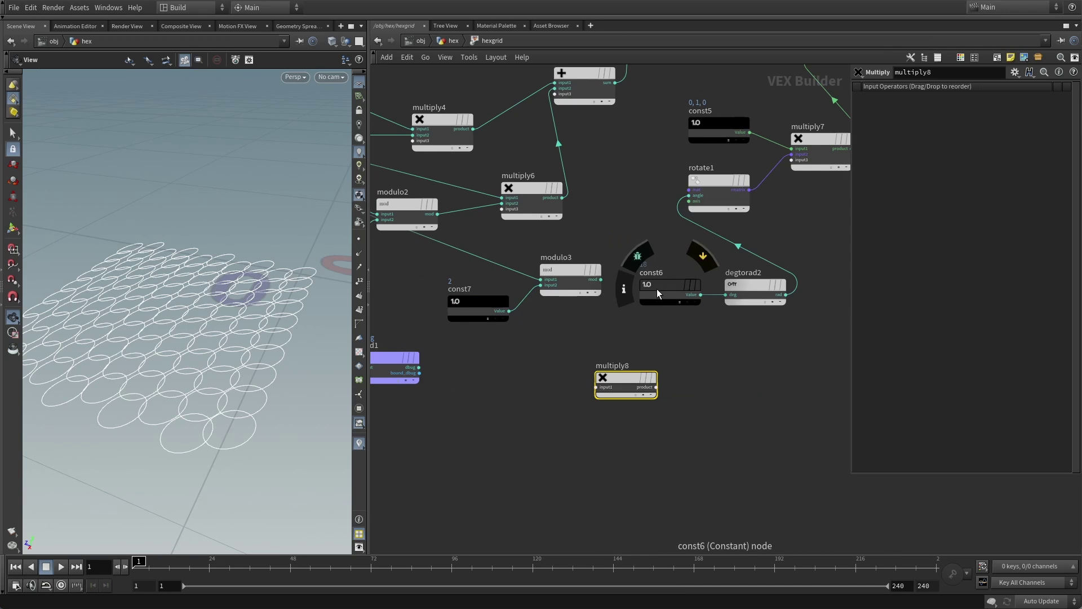
drag(657, 289, 472, 386)
drag(734, 306, 555, 392)
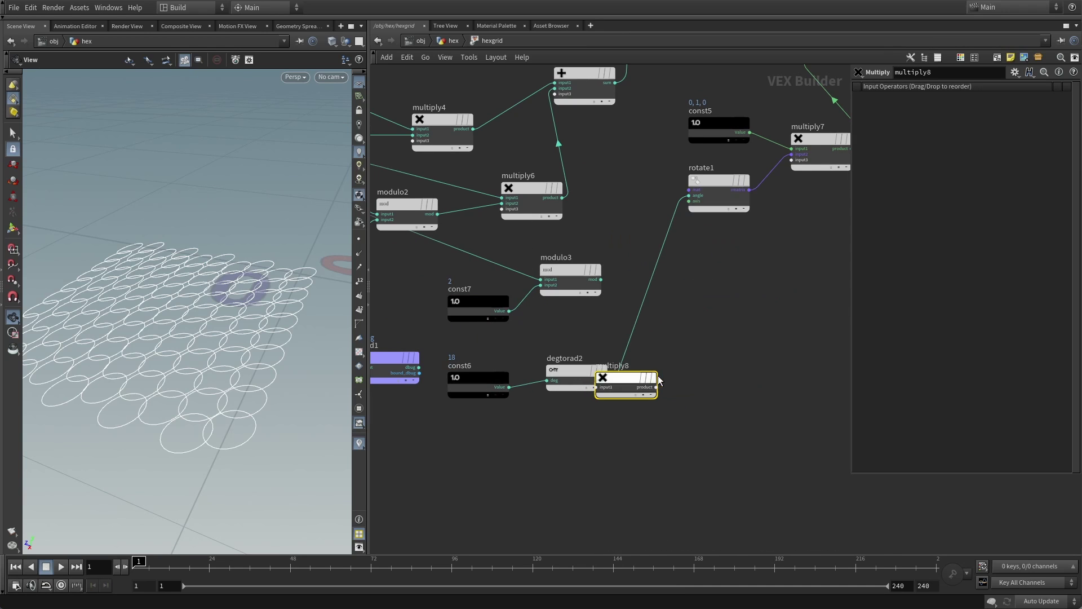
drag(620, 379, 602, 280)
Multiply modulo3's result by degtorad2's radians and drive rotate1's angle with the product
click(602, 281)
click(607, 381)
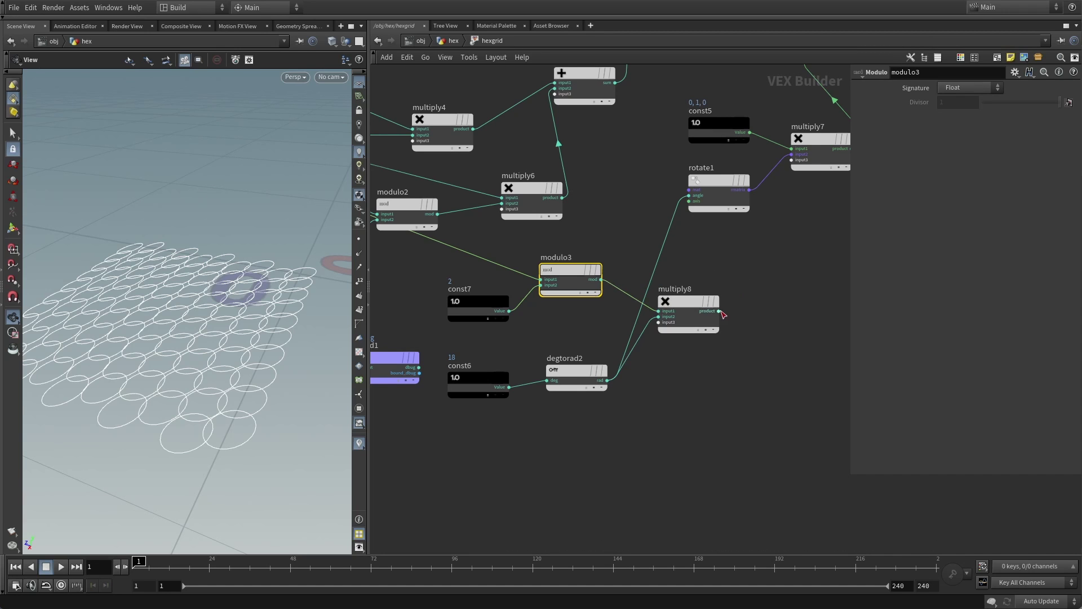
click(719, 311)
click(690, 195)
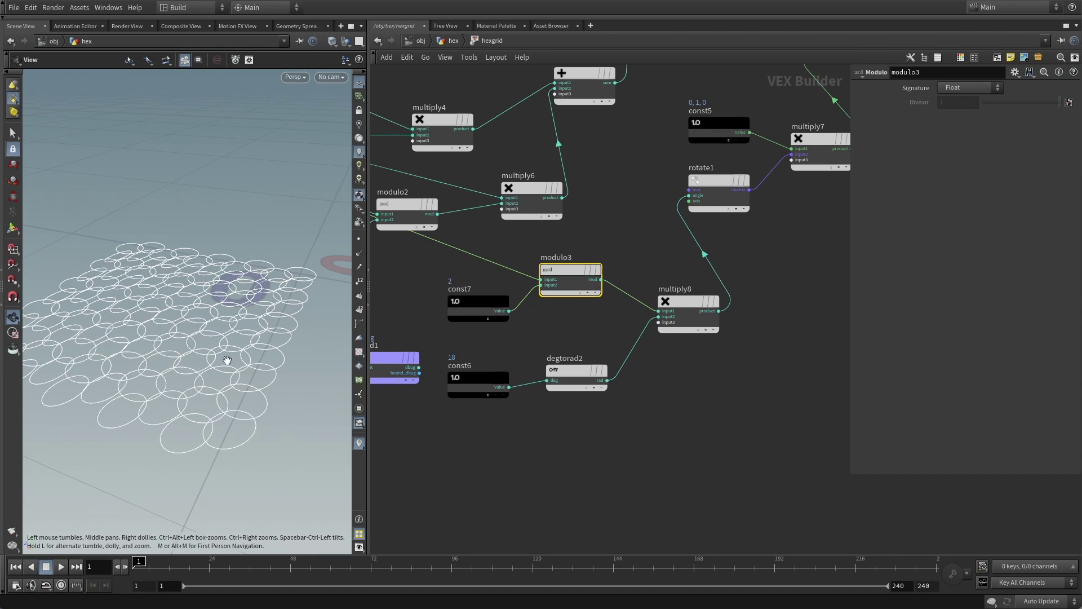
drag(227, 359, 157, 439)
right_drag(158, 439, 203, 423)
middle_drag(203, 422, 218, 412)
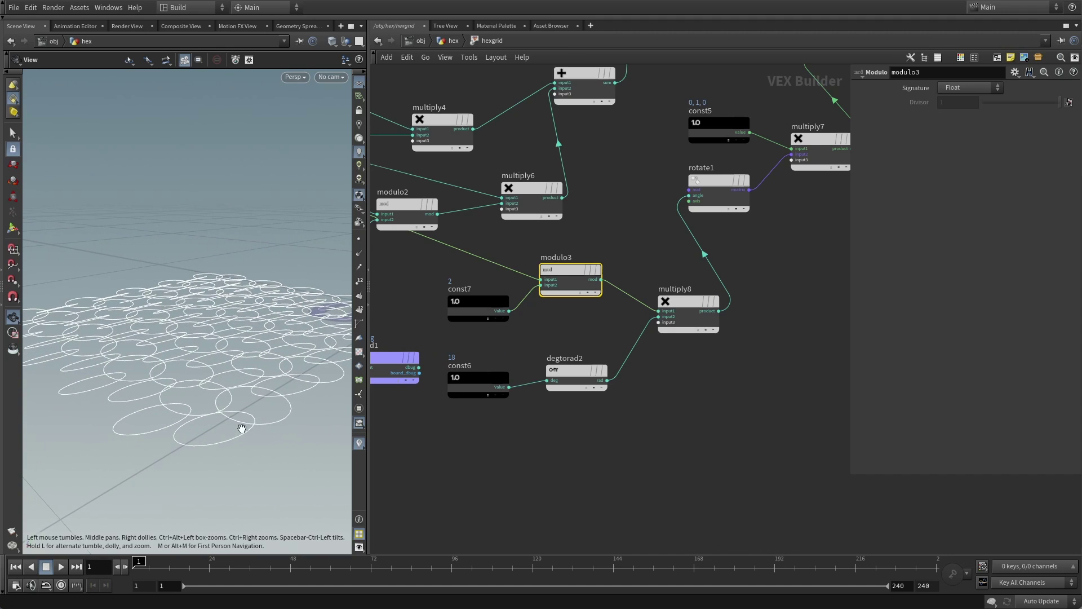
drag(244, 410, 268, 434)
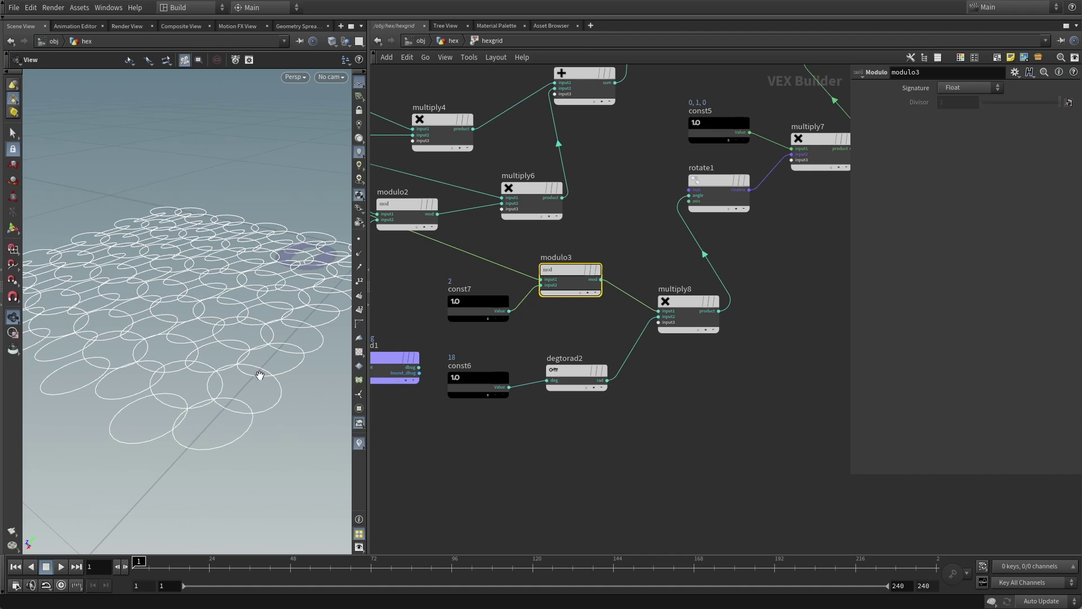
Add a Fit Range node, fit1, in free network space
click(527, 479)
middle_drag(526, 477, 645, 481)
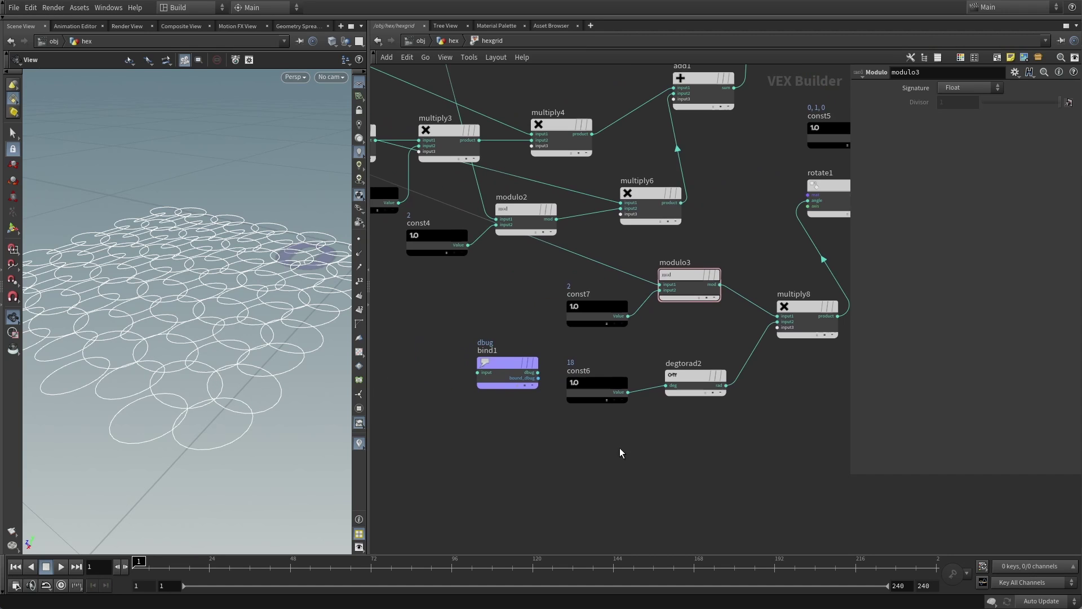
drag(516, 370, 430, 376)
key(Tab)
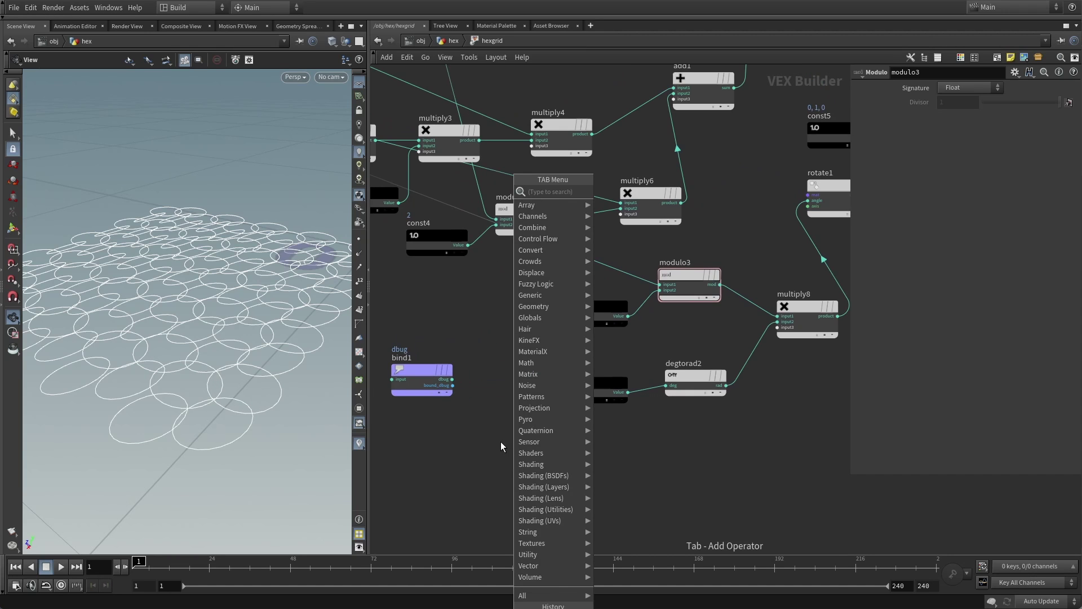
text(range)
click(617, 192)
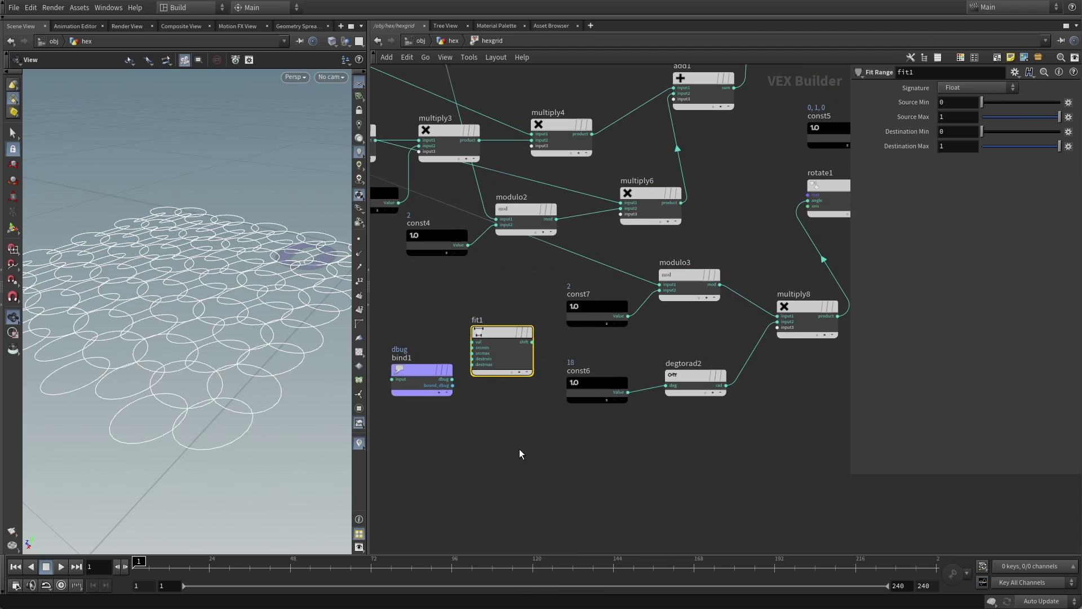
Insert fit1 between modulo3 and multiply8 with Destination Min set to -1
drag(716, 310, 775, 319)
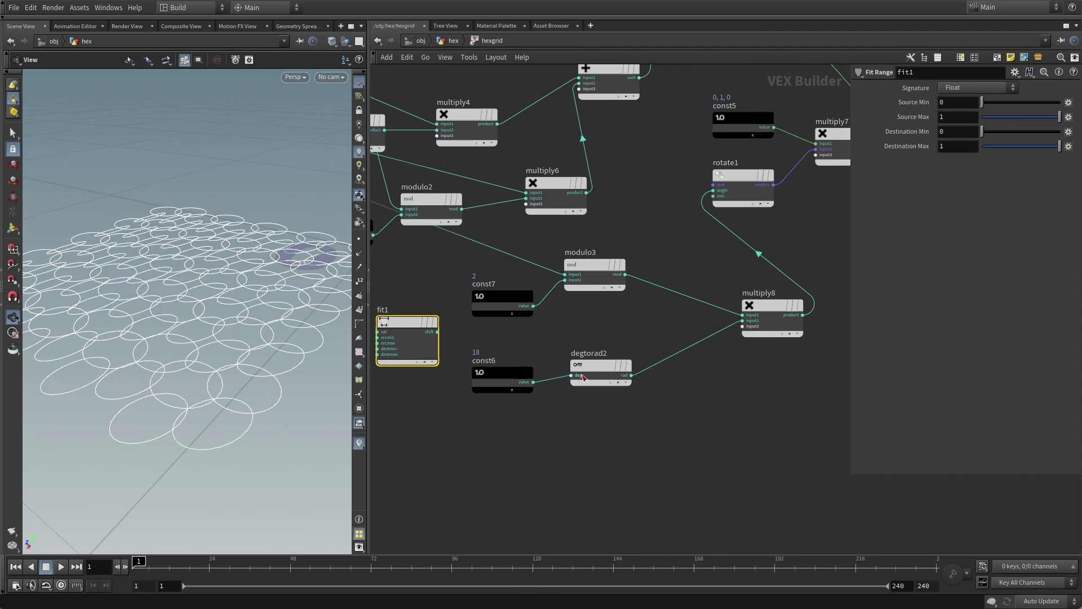
drag(589, 367, 612, 399)
drag(498, 375, 516, 415)
drag(401, 324, 676, 280)
click(595, 347)
middle_drag(828, 233, 709, 255)
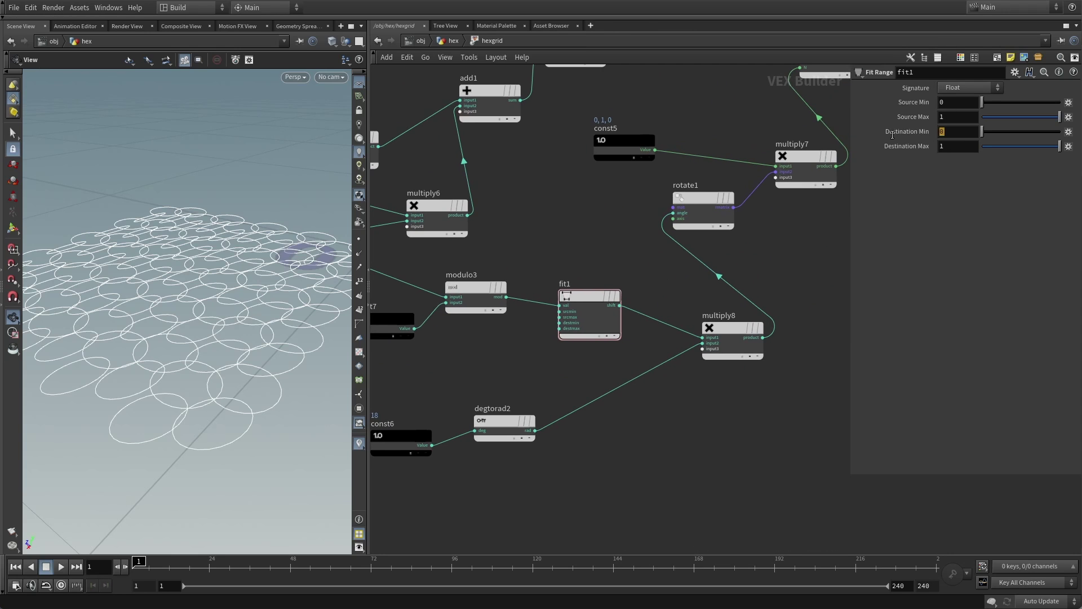
text(-1)
key(Return)
drag(218, 296, 213, 384)
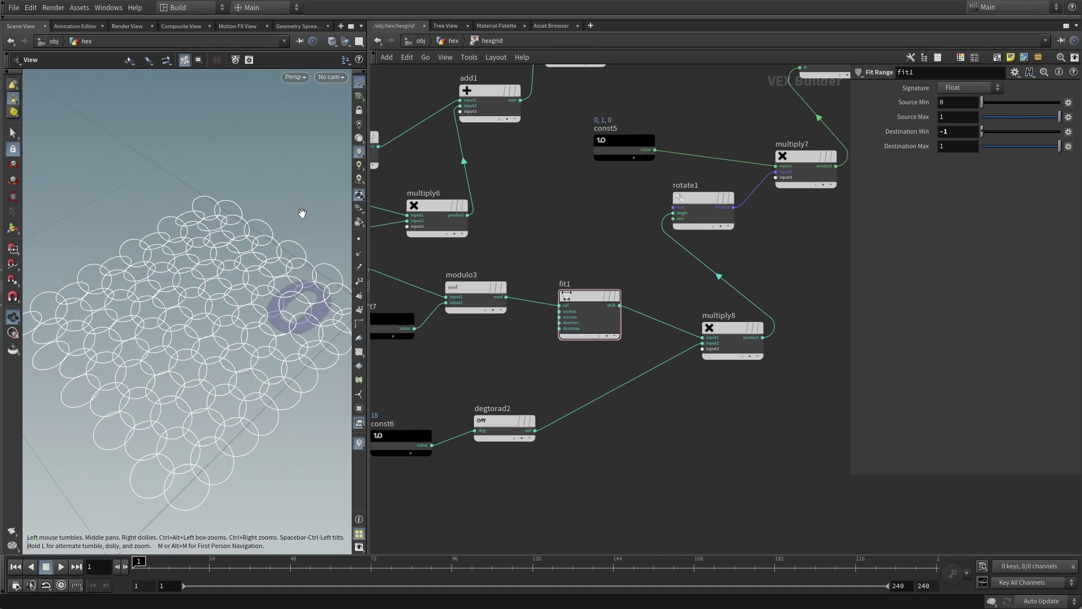
In the hex network, add a sweep1 node below copytopoints1
key(u)
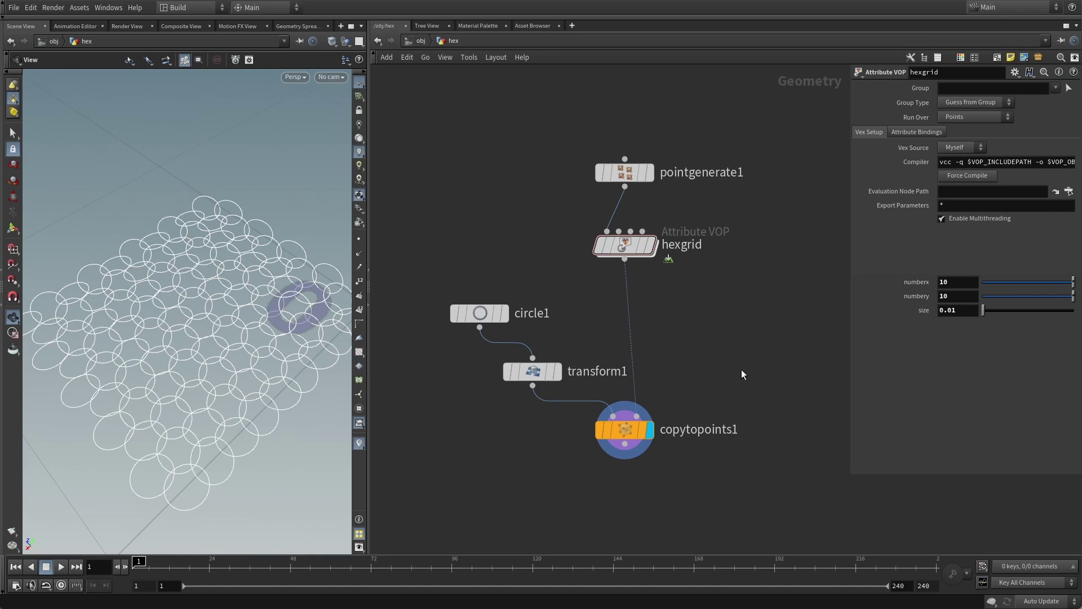
middle_drag(742, 369, 649, 267)
key(Tab)
text(sweep)
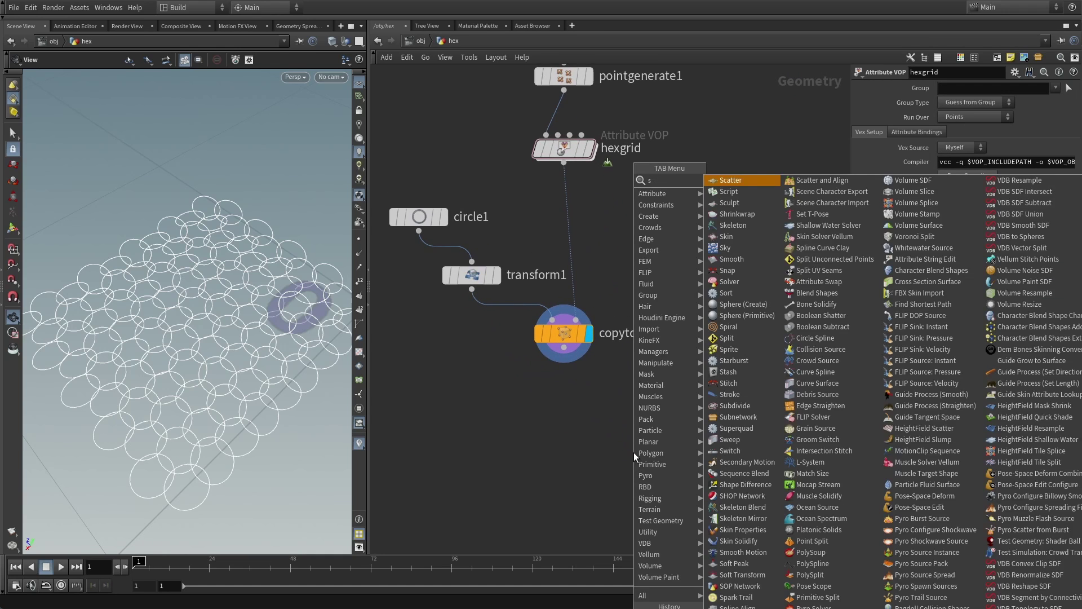
key(Return)
click(672, 430)
drag(668, 431, 577, 429)
click(669, 398)
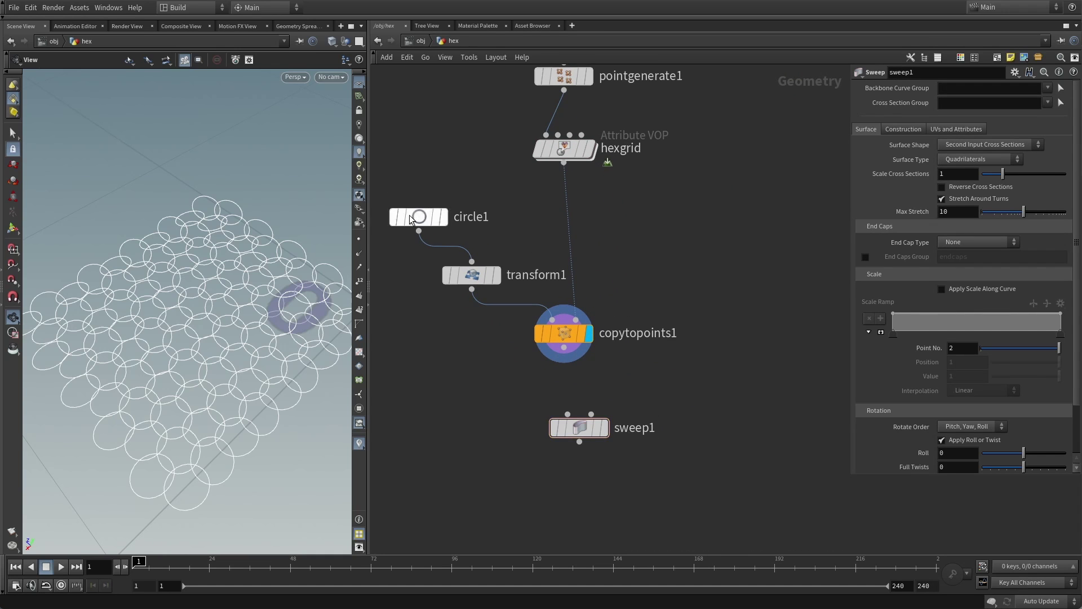
Copy circle1 into a new circle2 node with Arc Type set to Closed
middle_drag(448, 362, 522, 340)
alt+drag(492, 194, 450, 386)
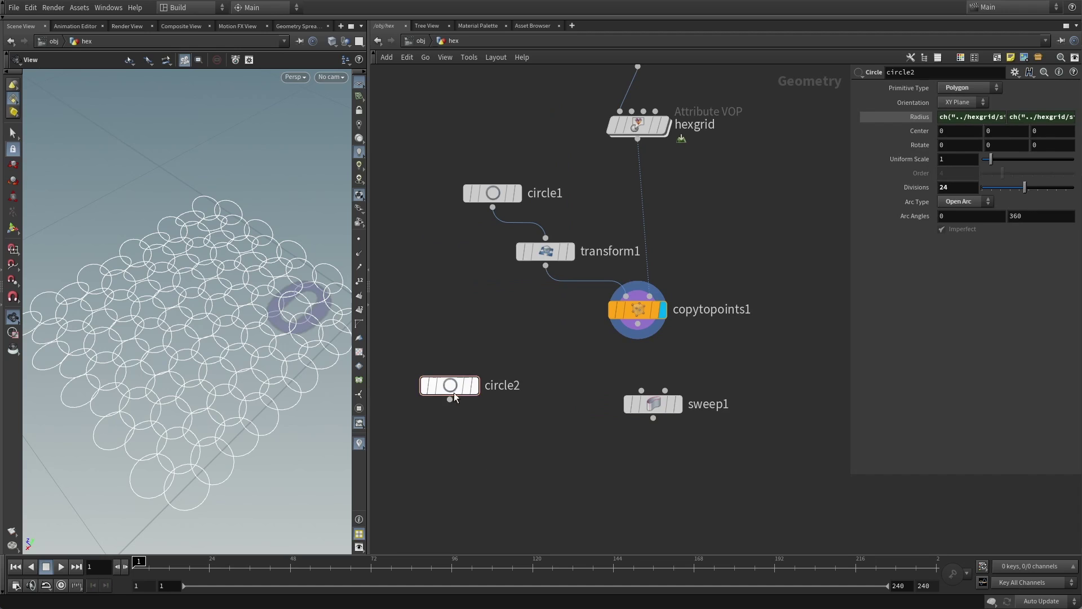
click(965, 201)
click(958, 202)
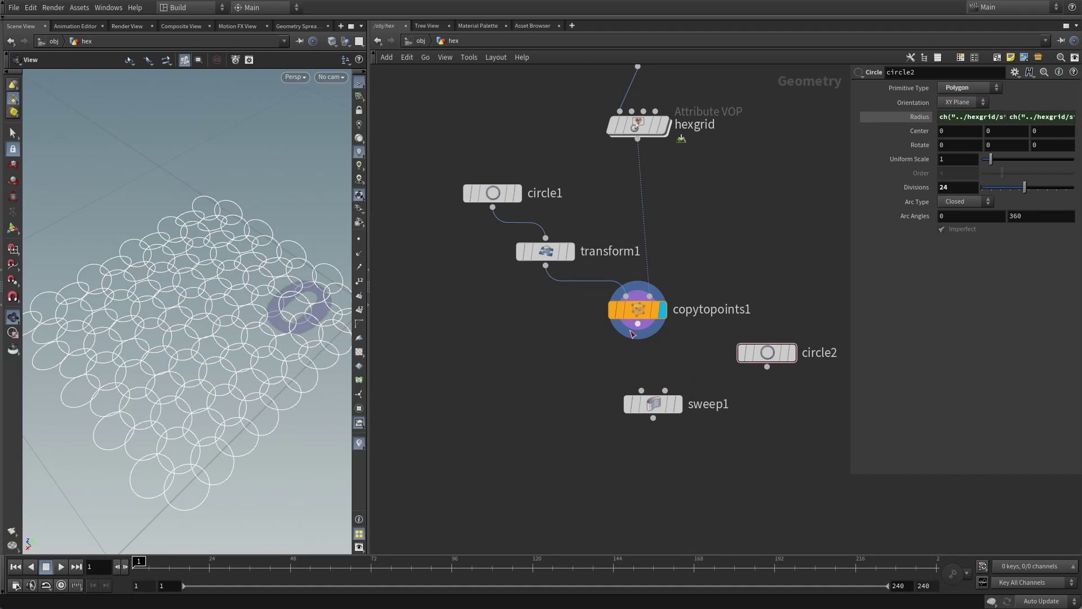
Wire copytopoints1 as sweep1's backbone and circle2 as its cross-section
click(638, 324)
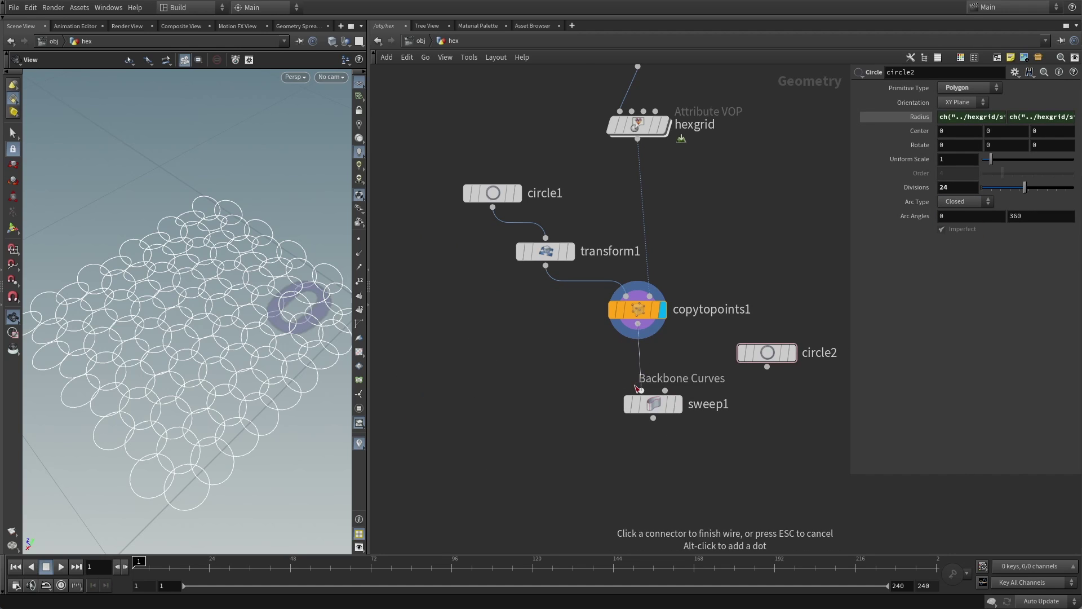
click(642, 390)
click(767, 367)
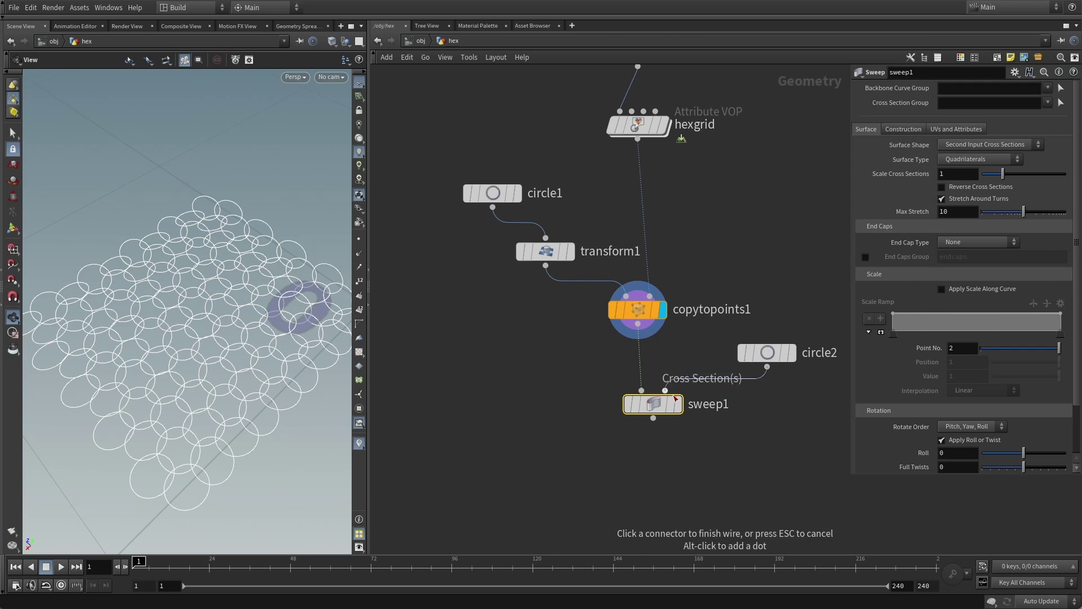
click(665, 390)
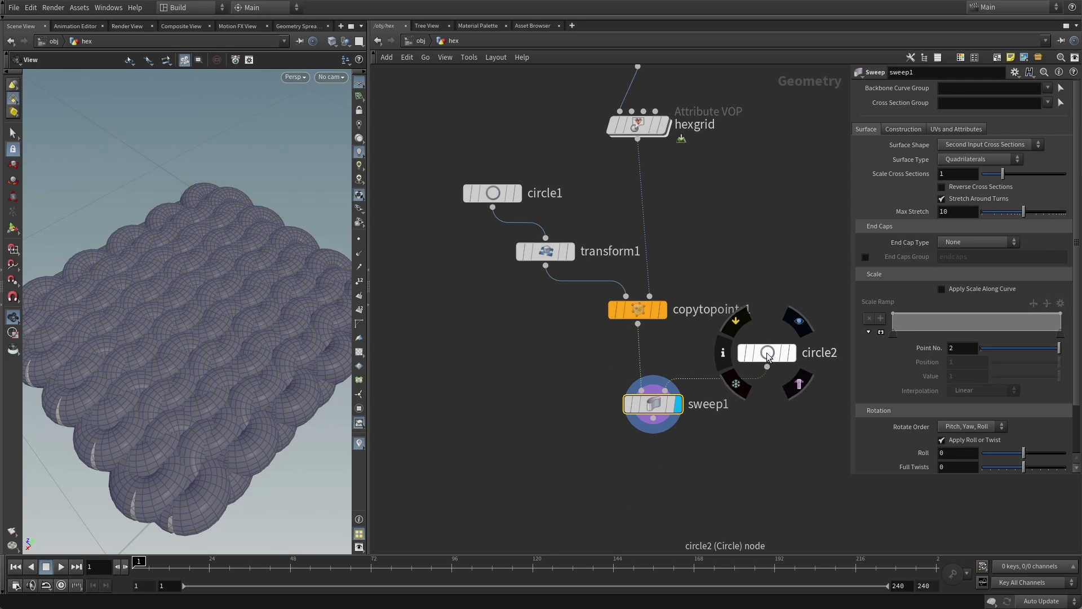
click(766, 352)
Delete circle2's radius channel, set the radius to 0.002, and inspect the thin rings
right_click(925, 121)
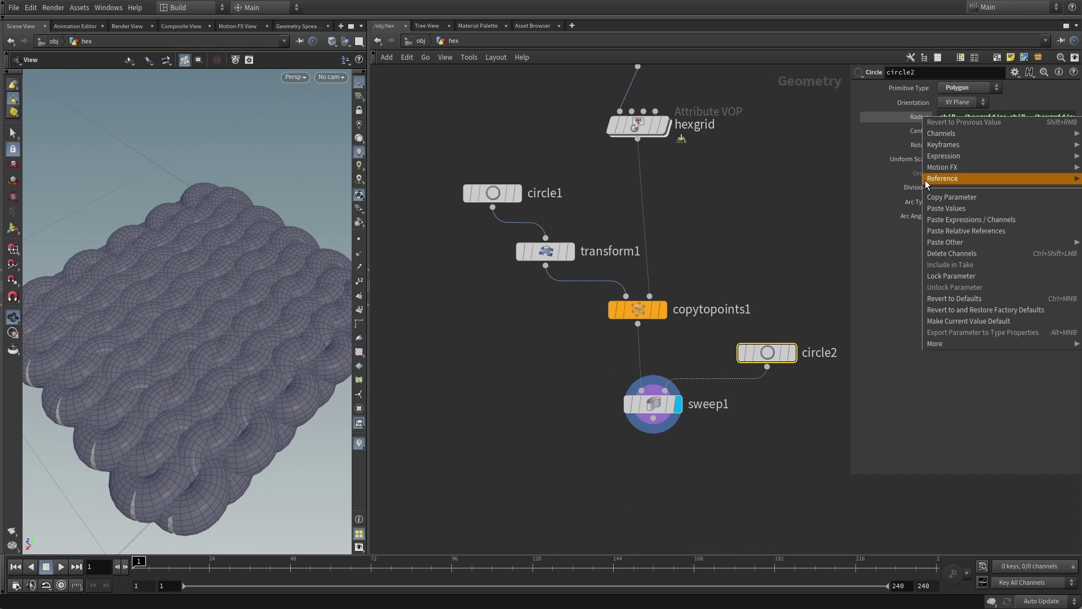
click(952, 253)
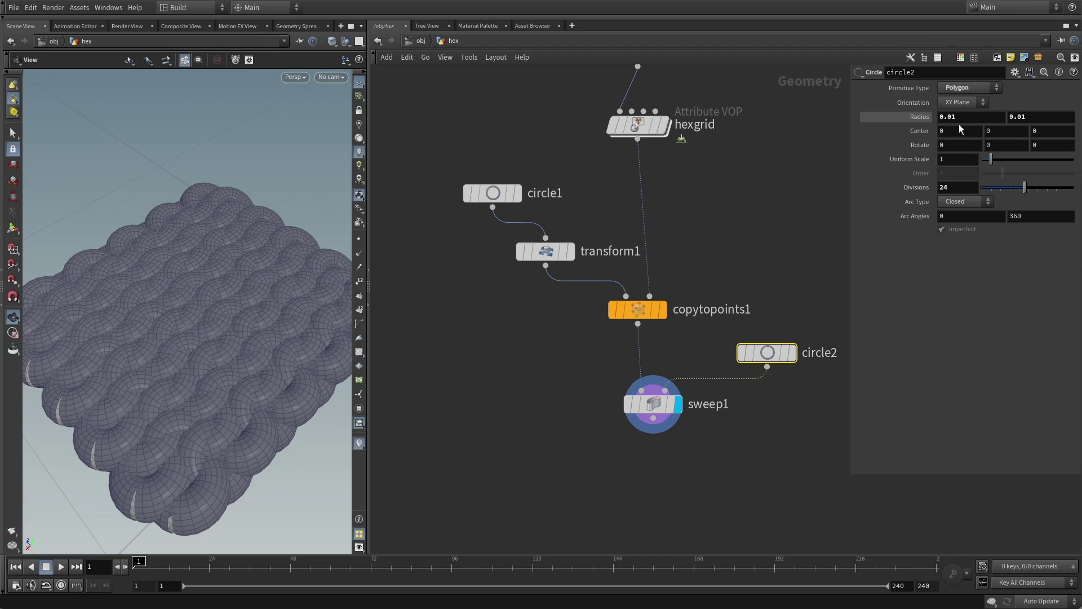
middle_drag(919, 117, 874, 169)
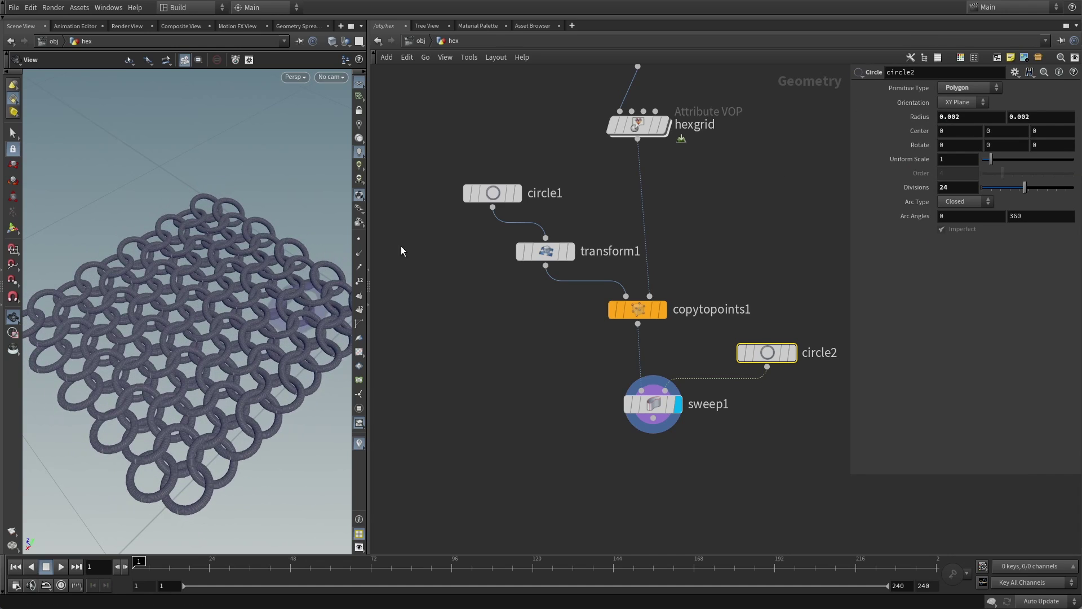
drag(235, 296, 191, 391)
right_drag(190, 391, 234, 333)
drag(234, 333, 267, 317)
scroll(241, 336, up, 6)
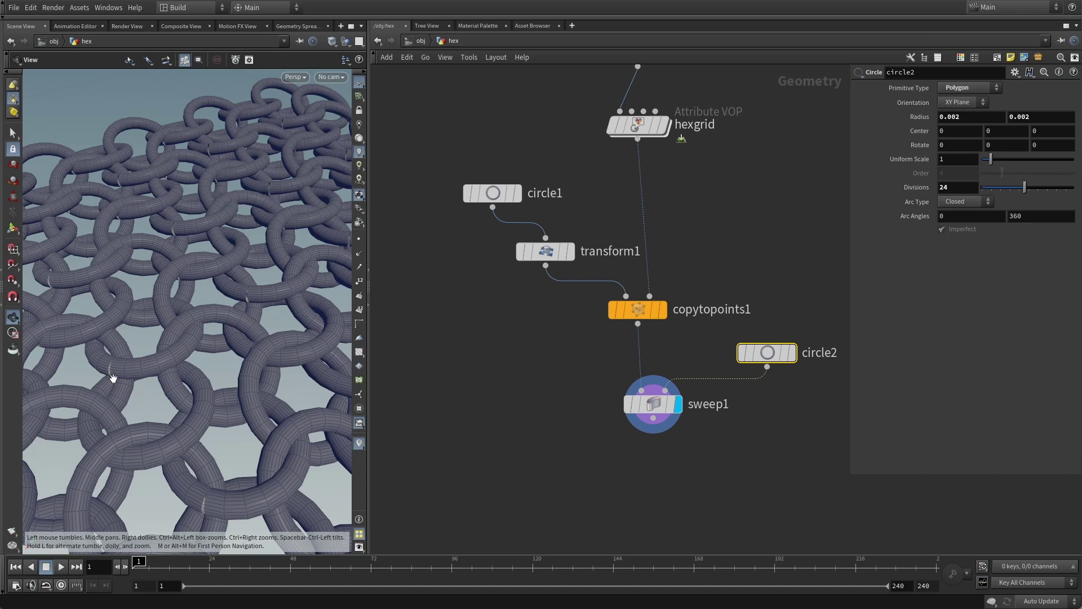
Add a reverse1 node right under sweep1 and make it the displayed node
click(511, 194)
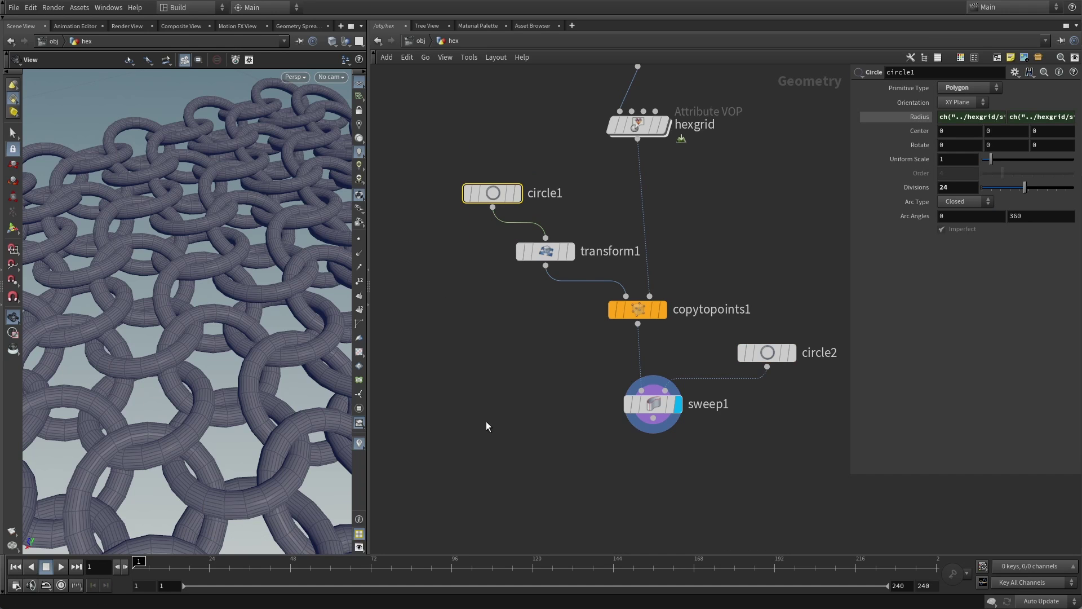
right_drag(190, 268, 181, 316)
drag(181, 317, 242, 337)
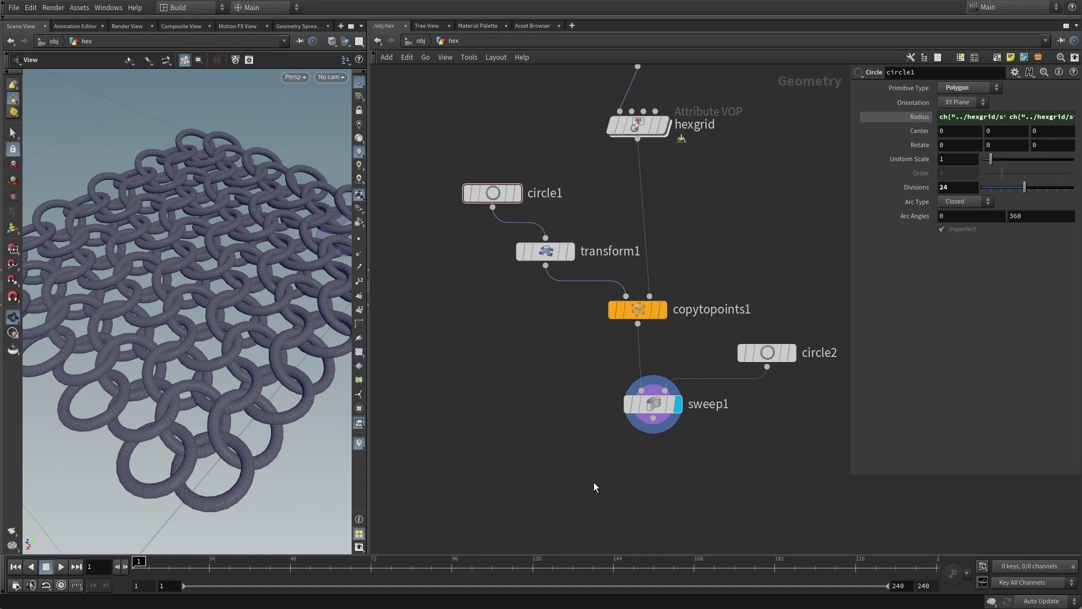
middle_drag(626, 459, 585, 404)
key(Tab)
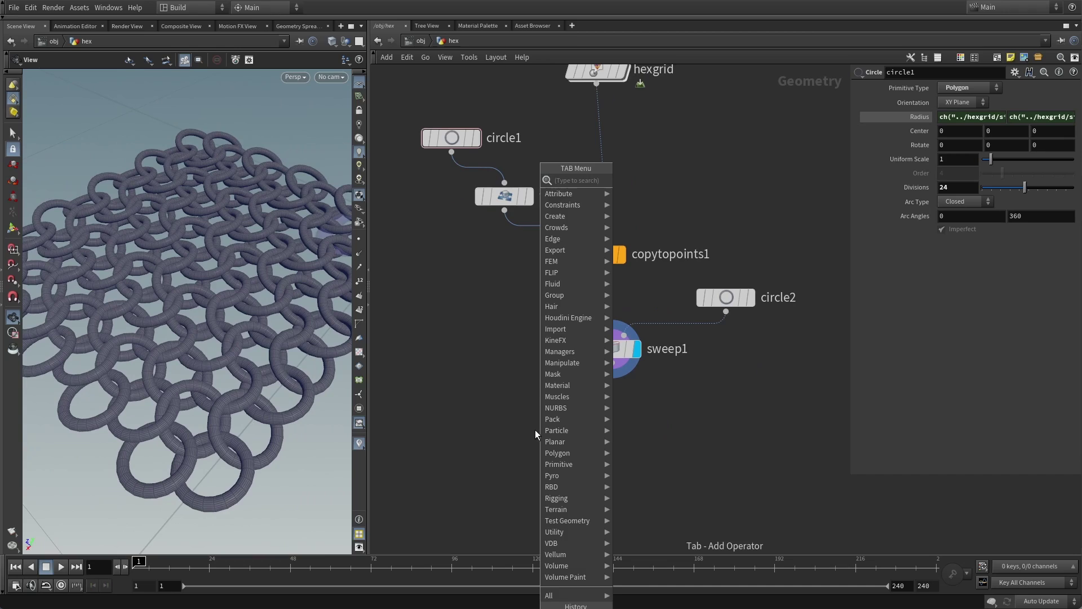
text(reverse)
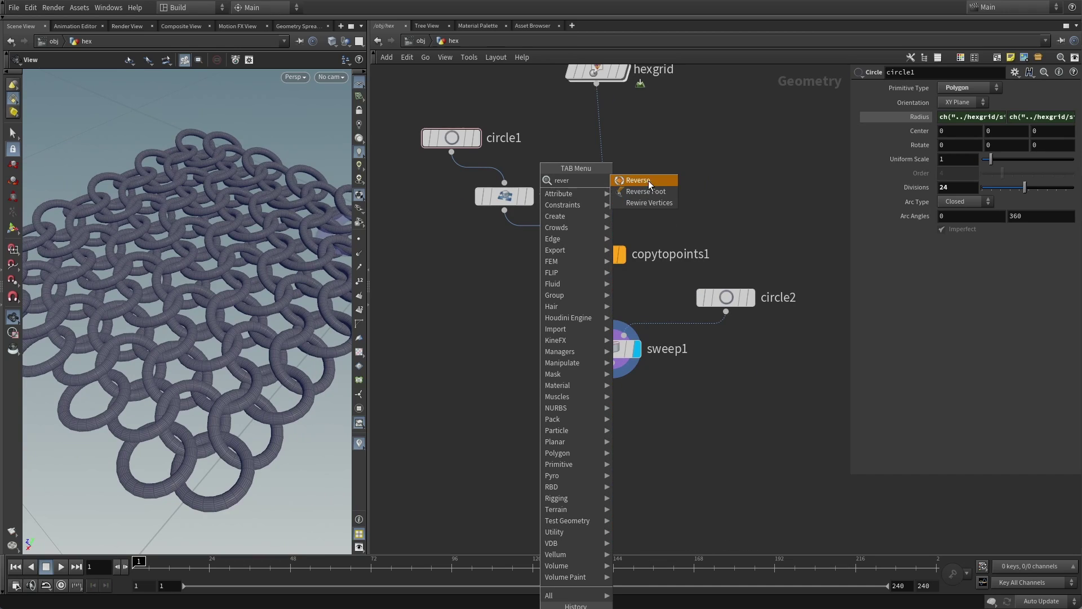
key(Return)
click(638, 449)
drag(619, 452, 617, 405)
Check the flipped shading on the rings, then select the hexgrid node
right_drag(176, 333, 211, 308)
drag(211, 307, 278, 292)
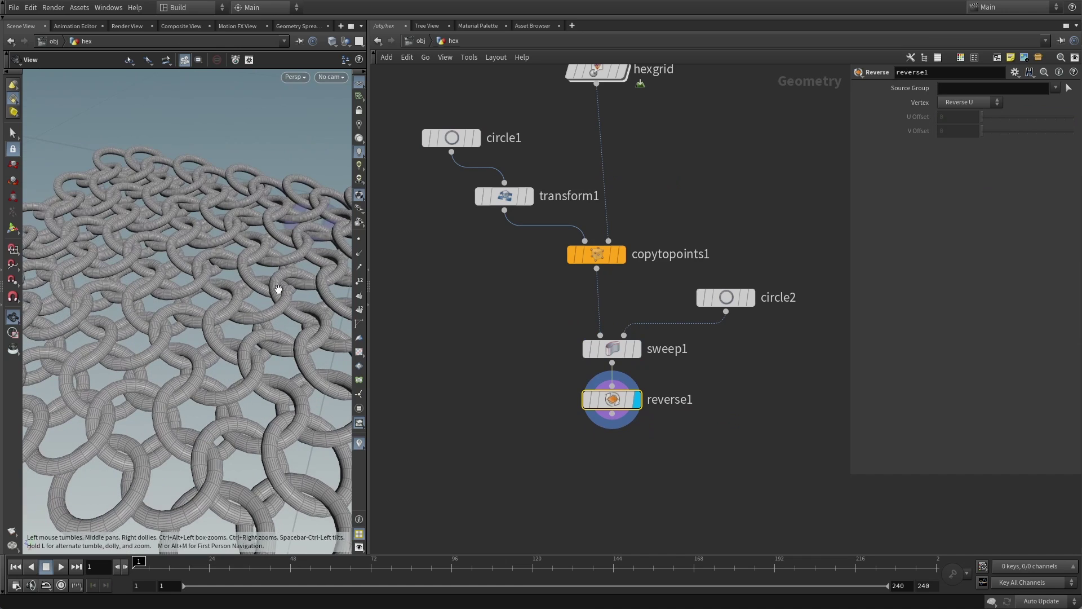
middle_drag(659, 150, 676, 315)
click(617, 239)
Set hexgrid's numbery to 30 and numberx to 40, then view the enlarged sheet
right_drag(242, 253, 172, 343)
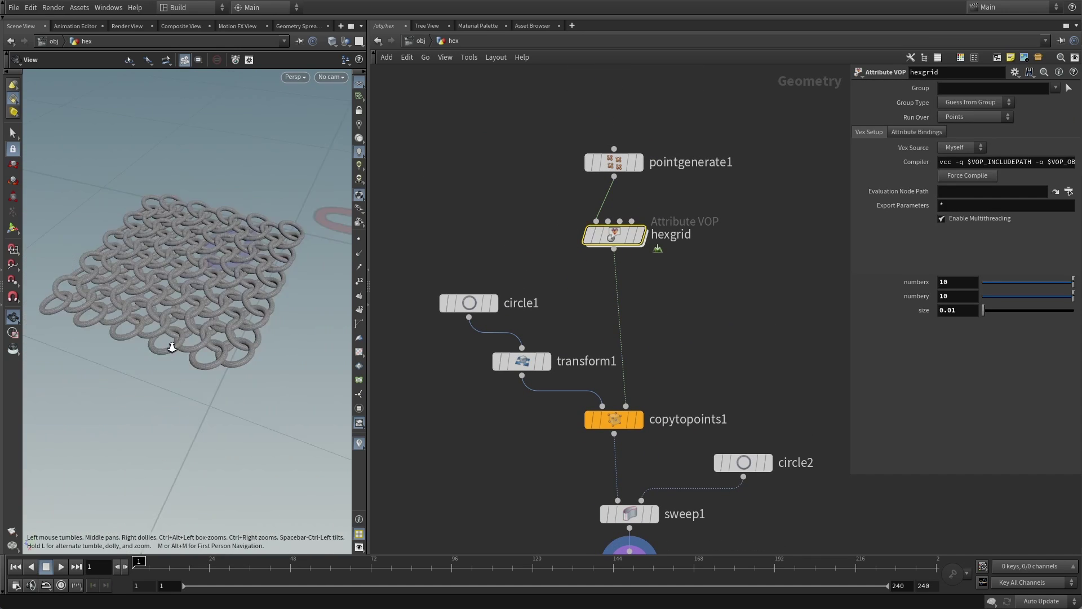
drag(171, 343, 212, 329)
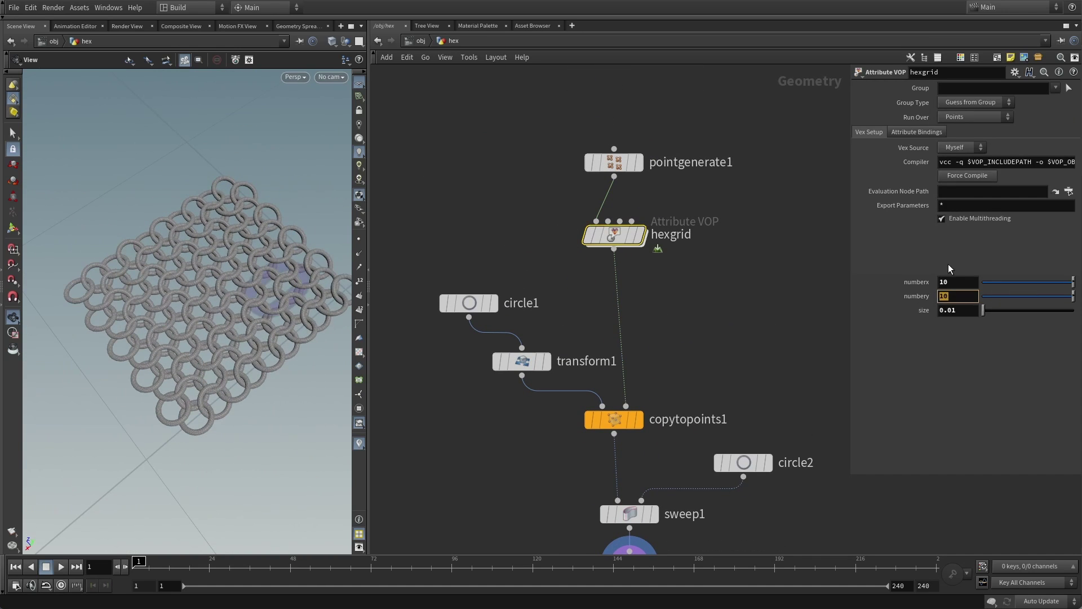
text(30)
key(shift+Tab)
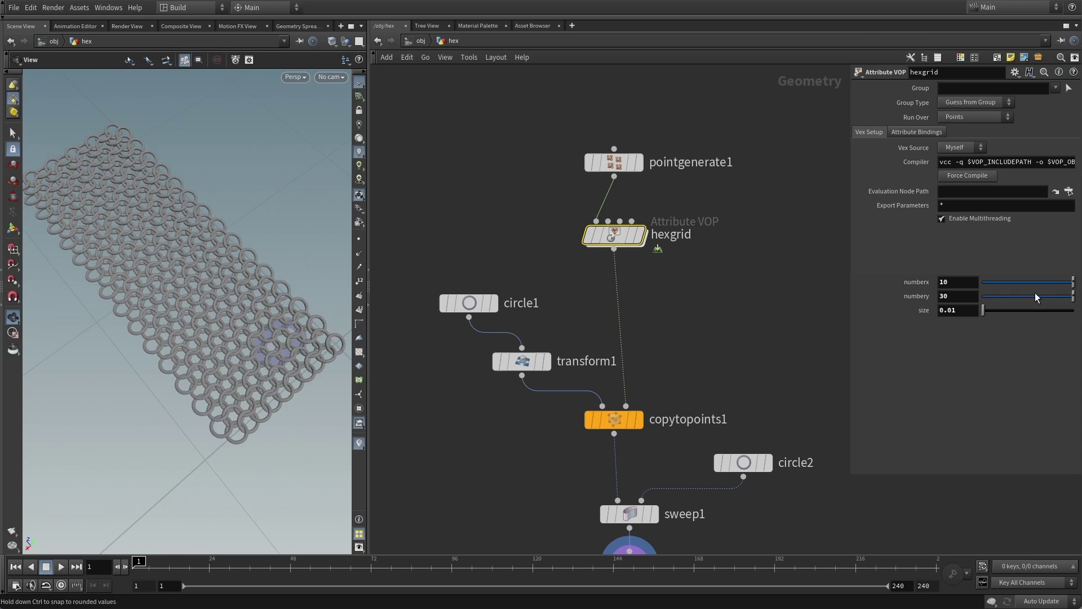
text(40)
key(Return)
drag(194, 326, 72, 218)
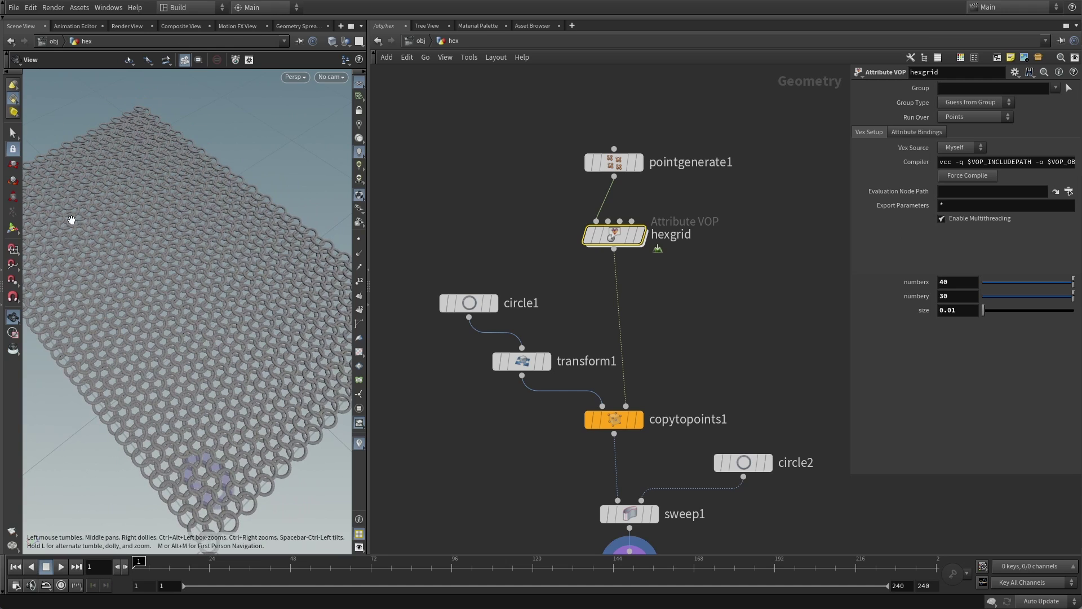